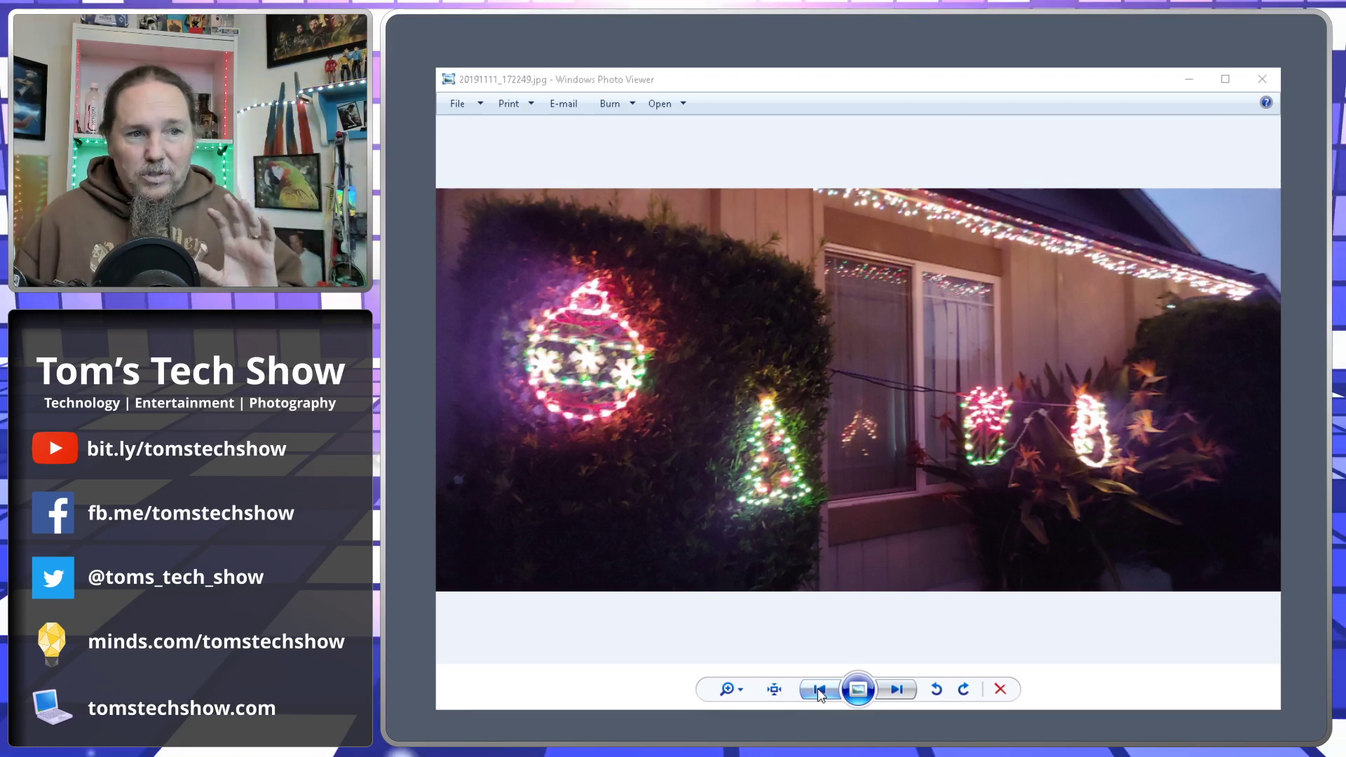
# Step back two holiday light photos, then minimize Windows Photo Viewer to reveal Vixen.
pyautogui.click(820, 690)
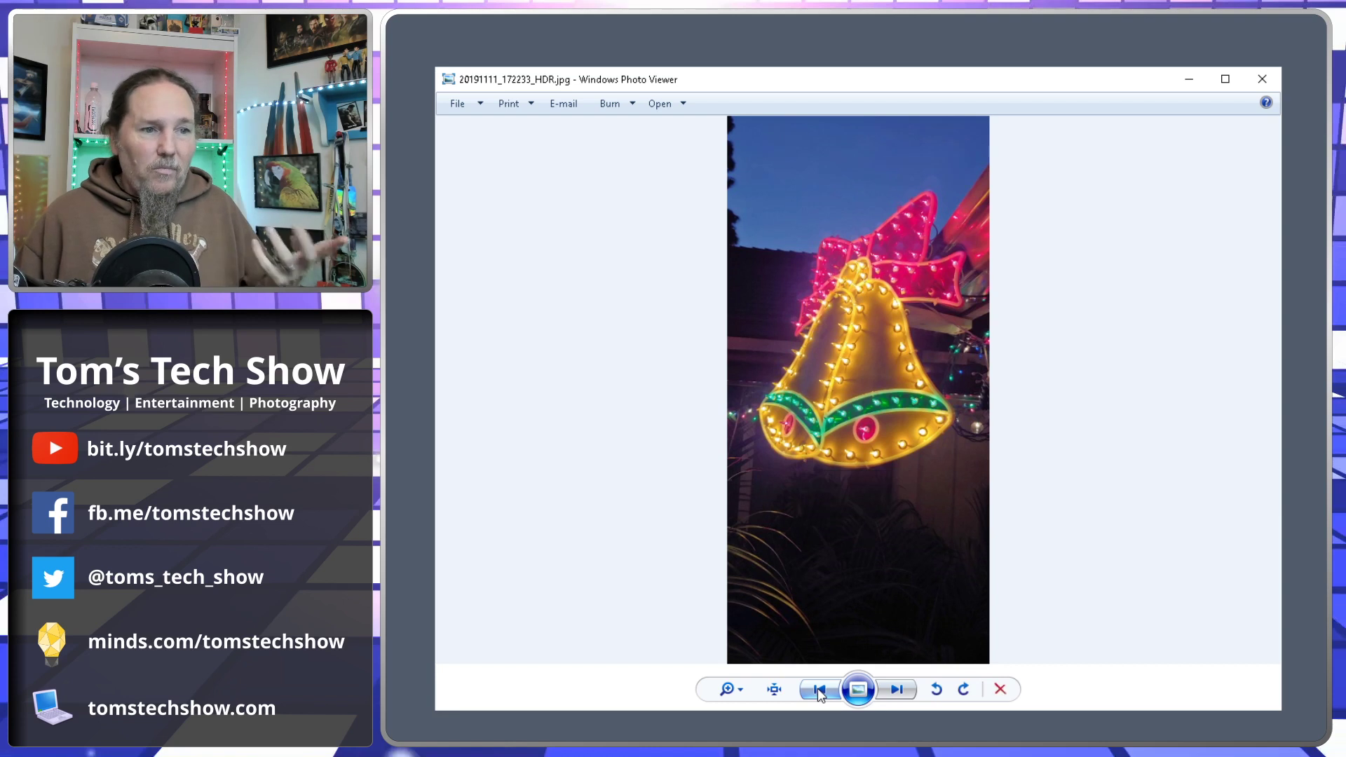
pyautogui.click(820, 690)
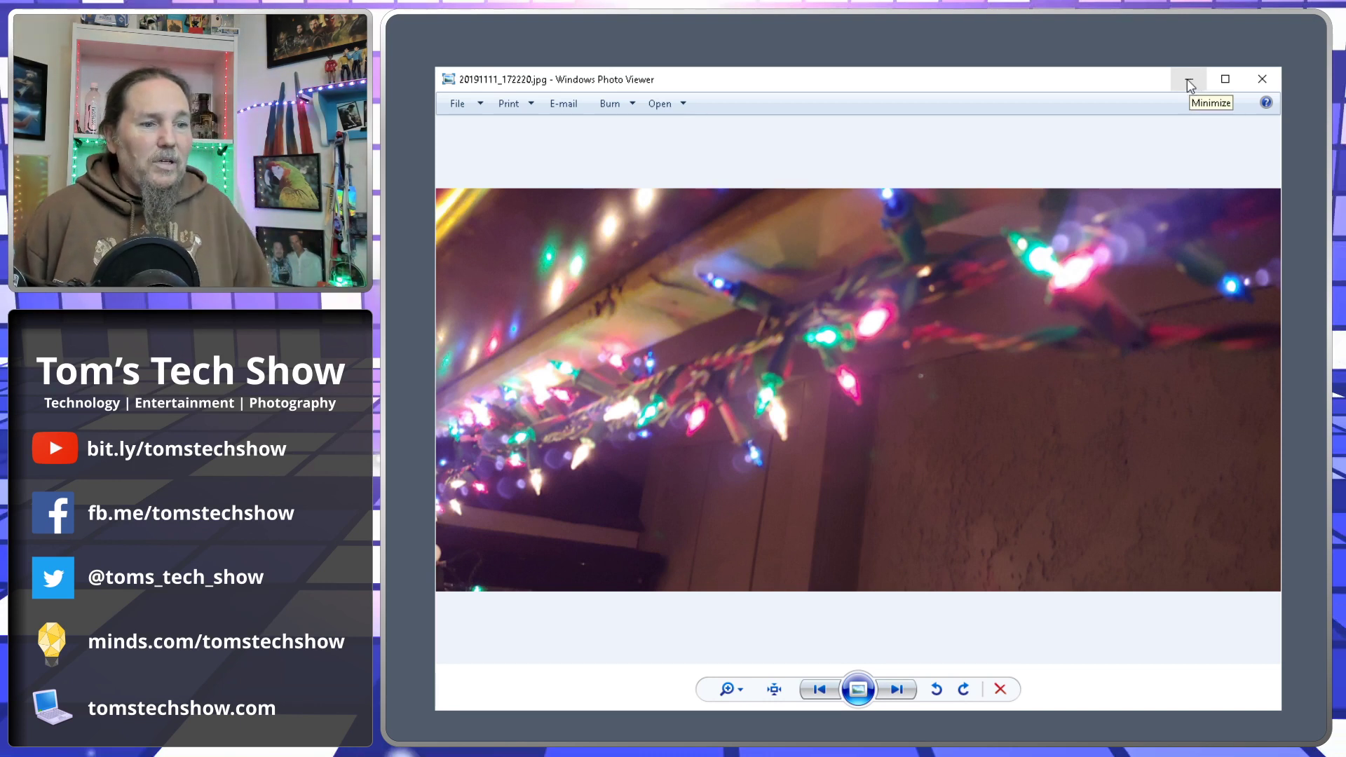
pyautogui.click(1188, 82)
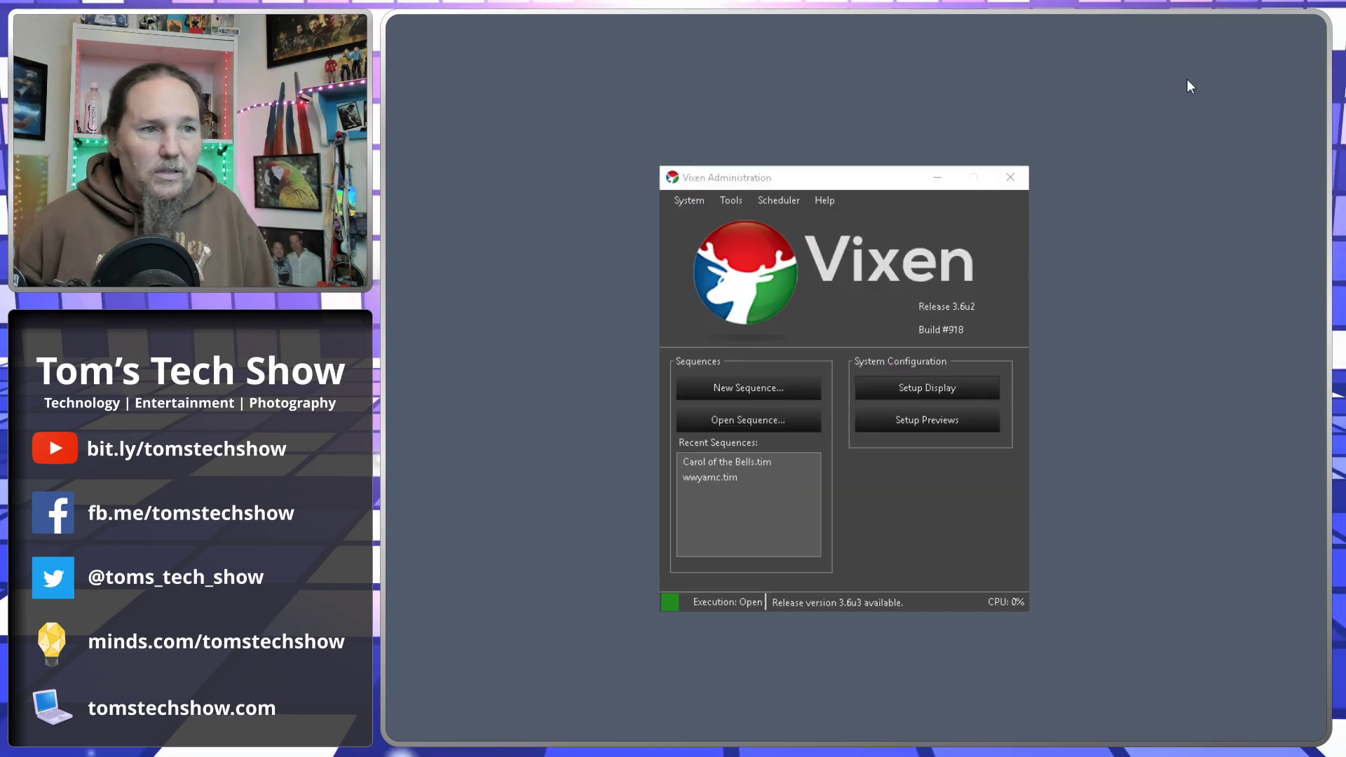
# Open Setup Display from System Configuration in Vixen Administration.
pyautogui.click(926, 387)
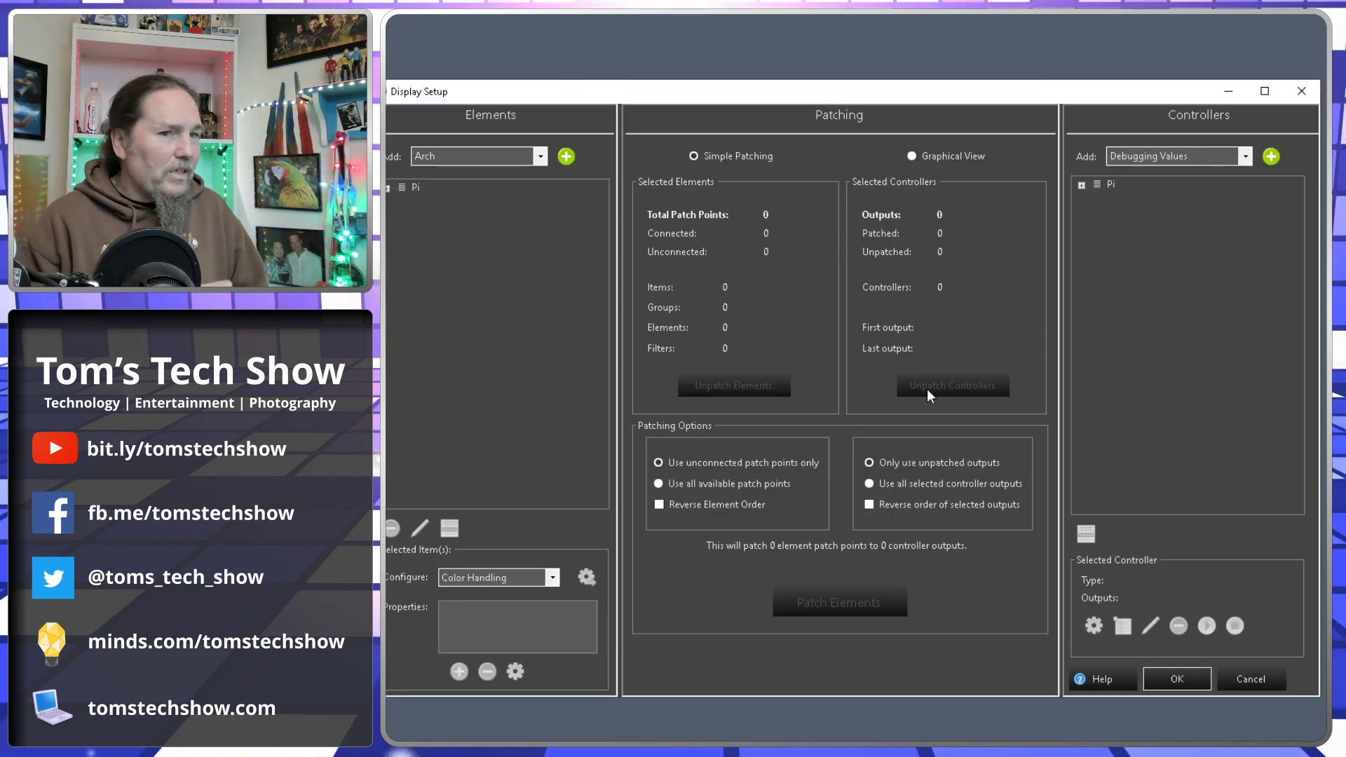
# Expand both Pi trees, then delete the Pi controller and the Pi element group, confirming each.
pyautogui.click(1081, 186)
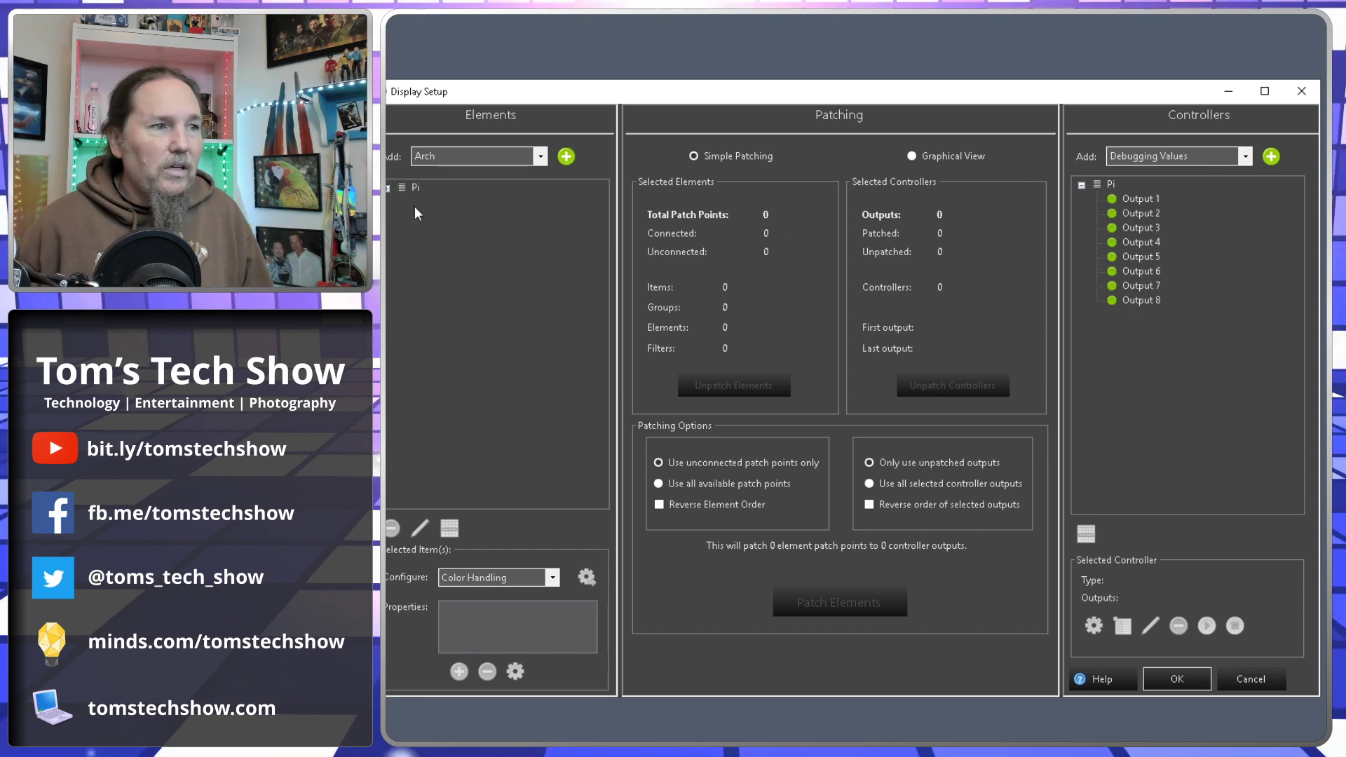
pyautogui.click(388, 189)
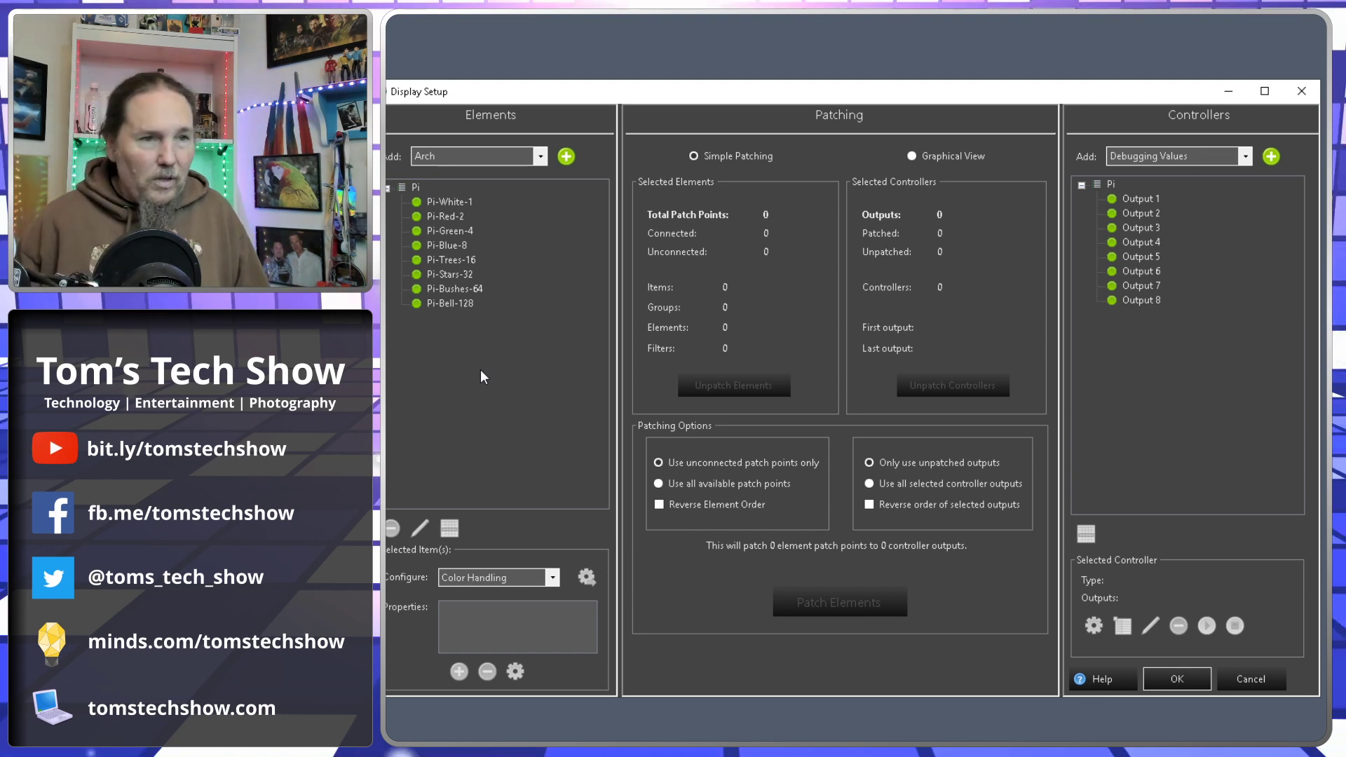
pyautogui.click(1111, 185)
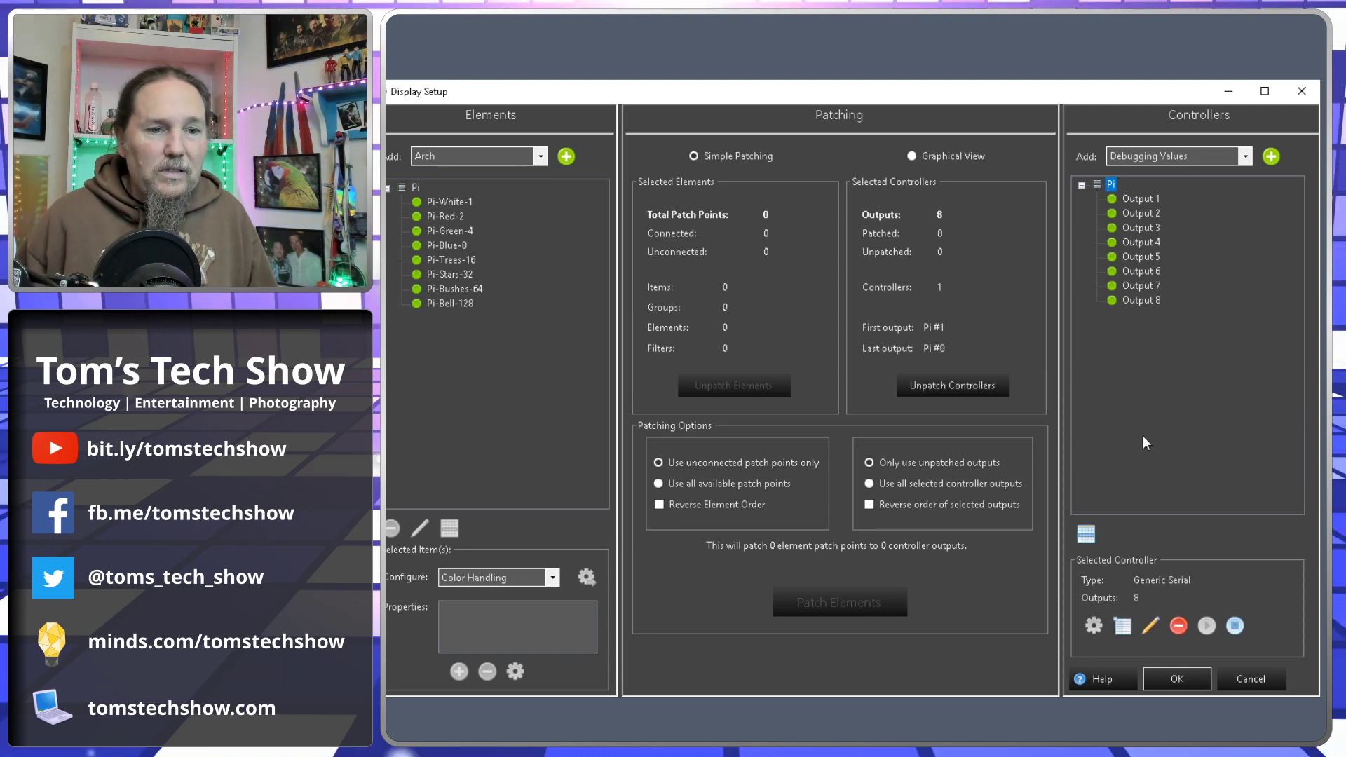
pyautogui.click(1180, 626)
pyautogui.click(889, 446)
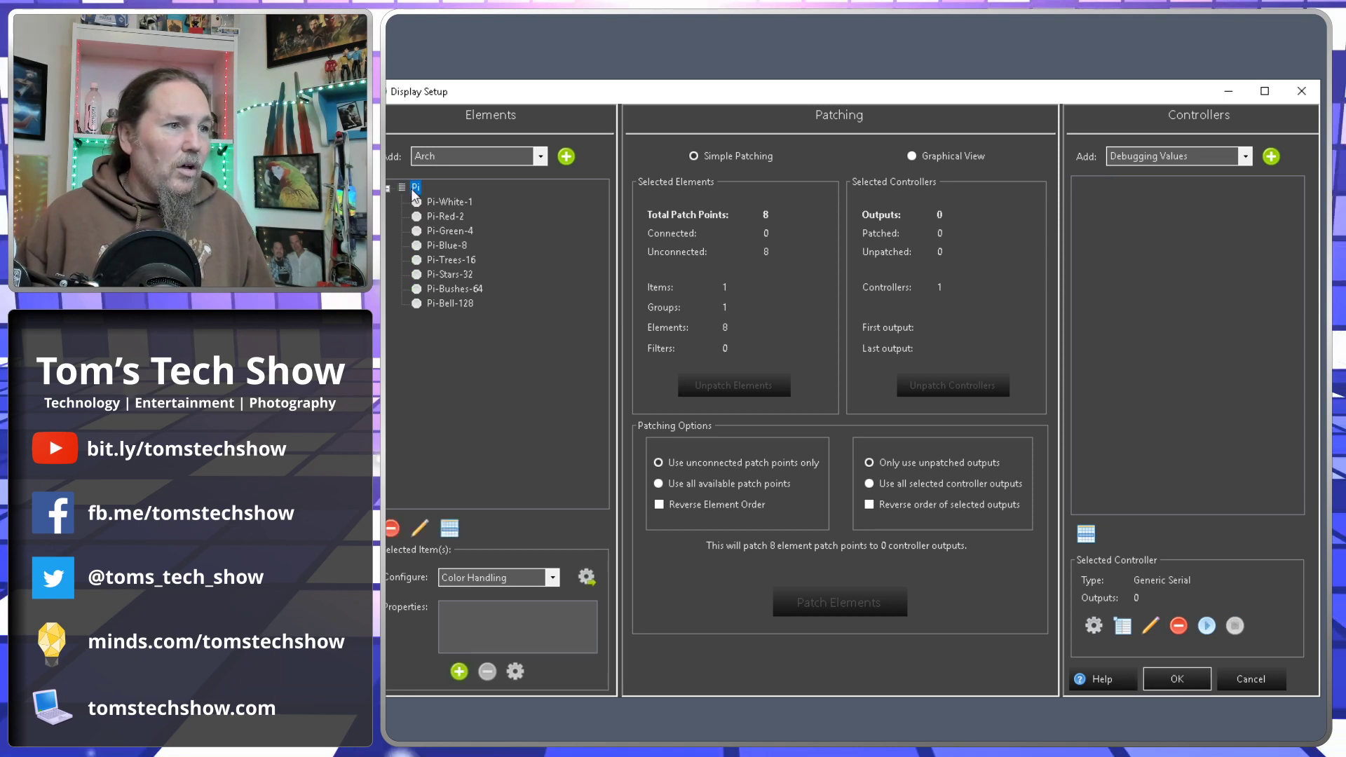
pyautogui.click(391, 527)
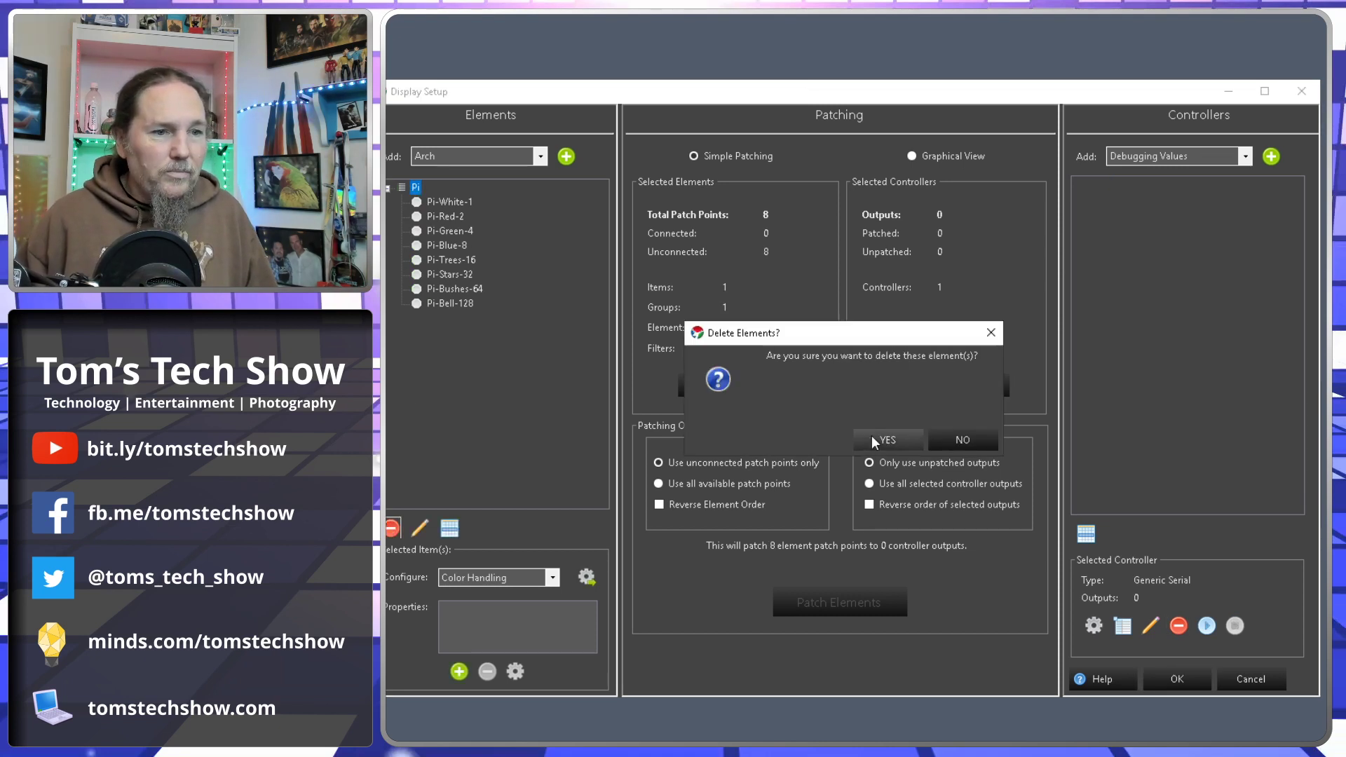
pyautogui.click(872, 435)
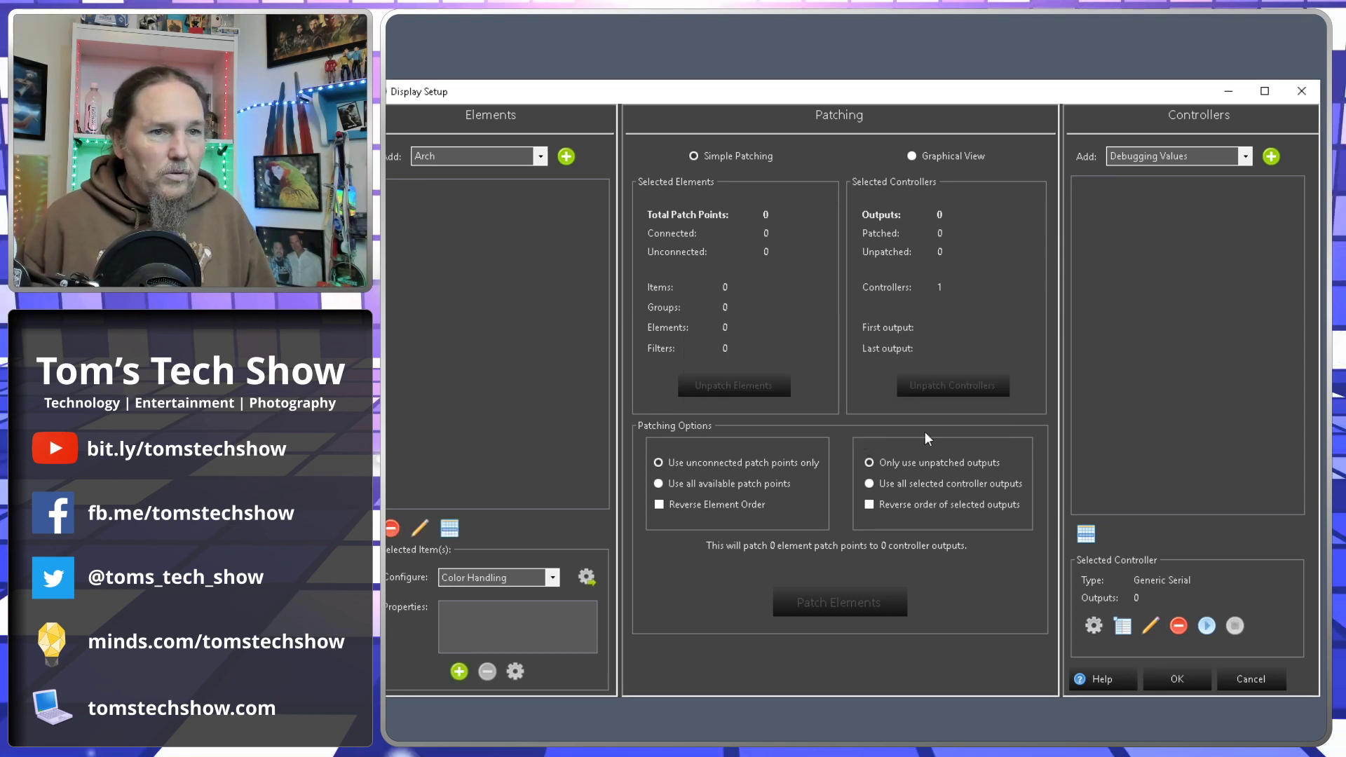
# Create a Generic Serial controller, name it Pi and give it 8 outputs.
pyautogui.click(1246, 156)
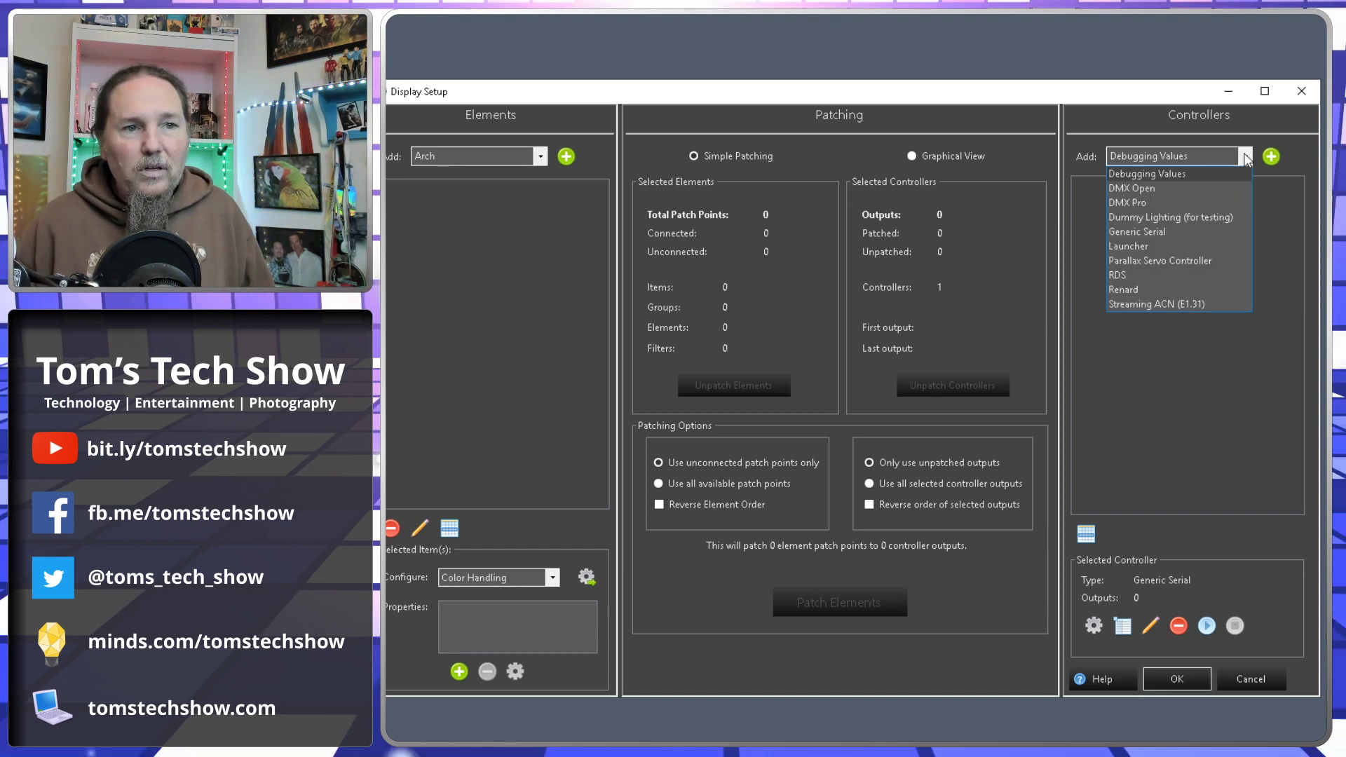
pyautogui.click(1155, 232)
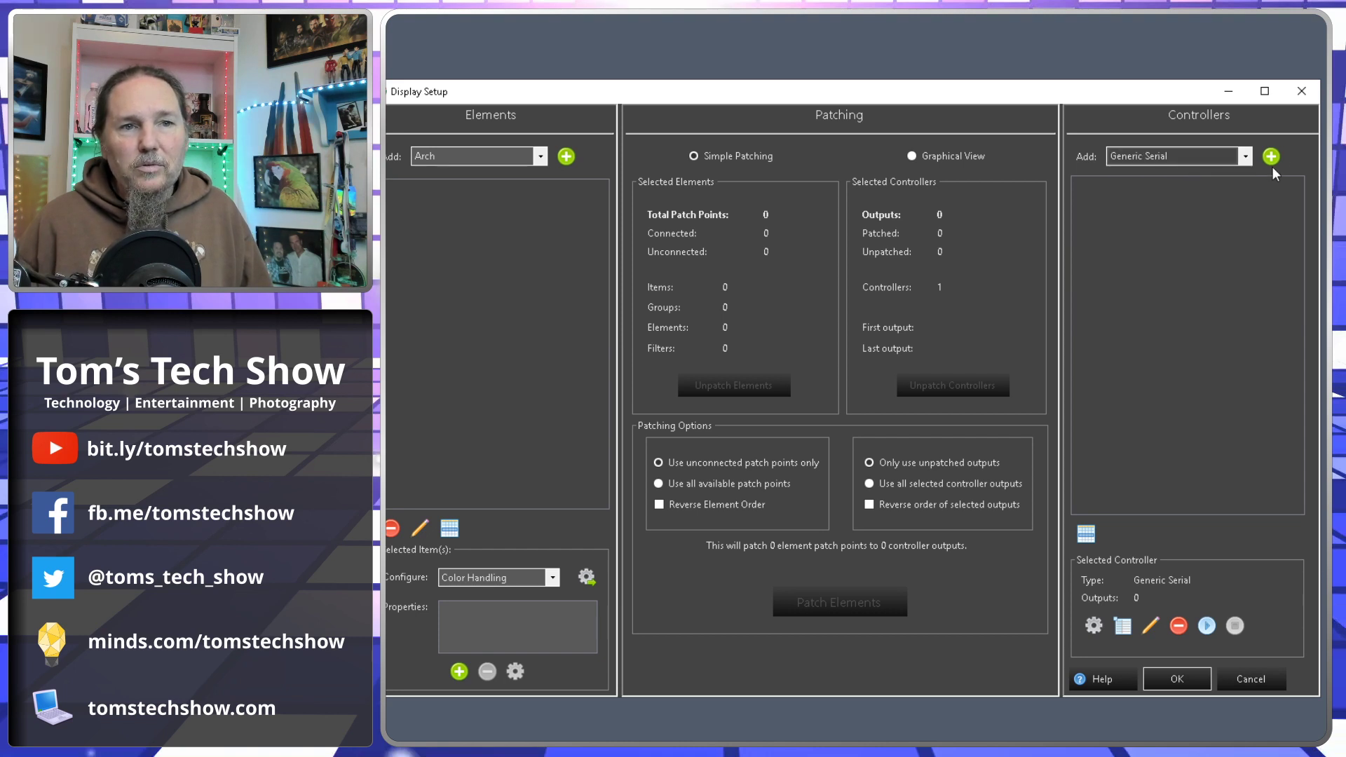
pyautogui.click(1271, 157)
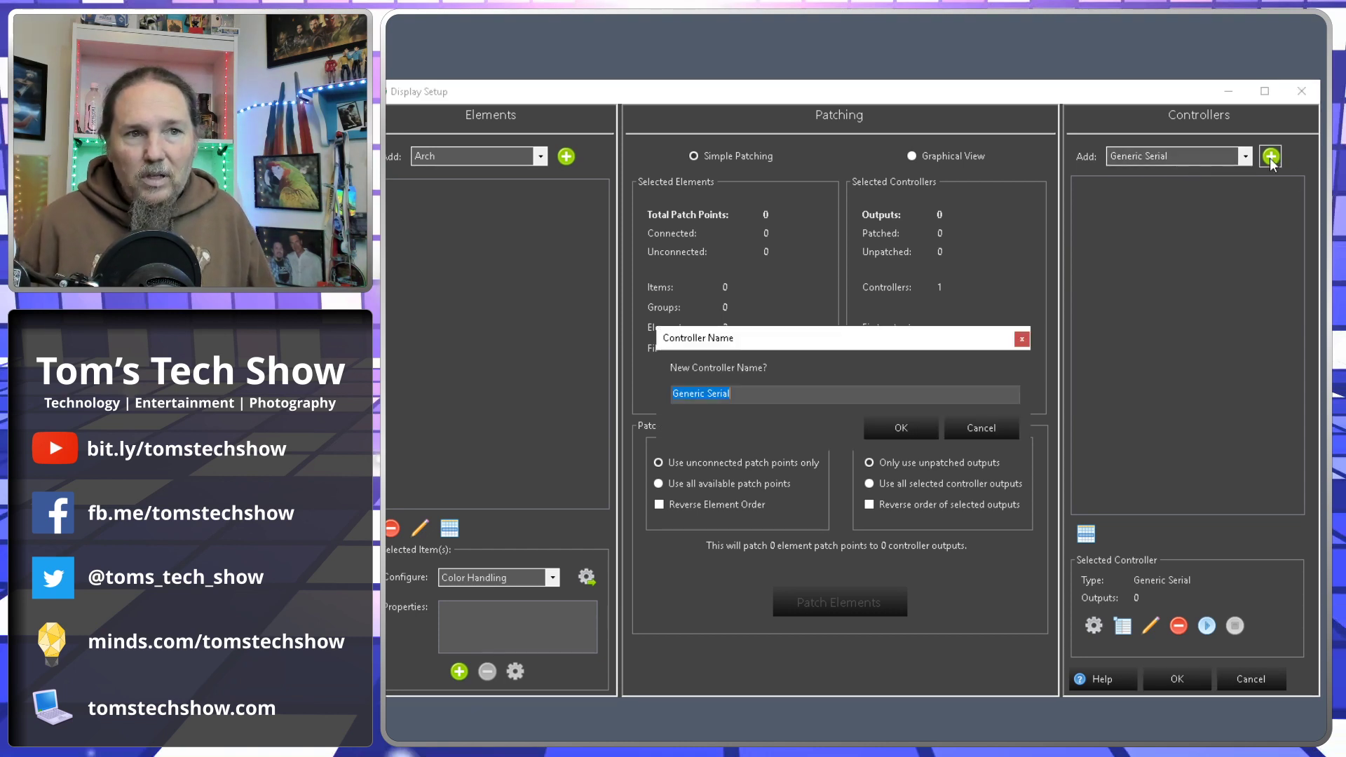
pyautogui.write('Pi')
pyautogui.press('Return')
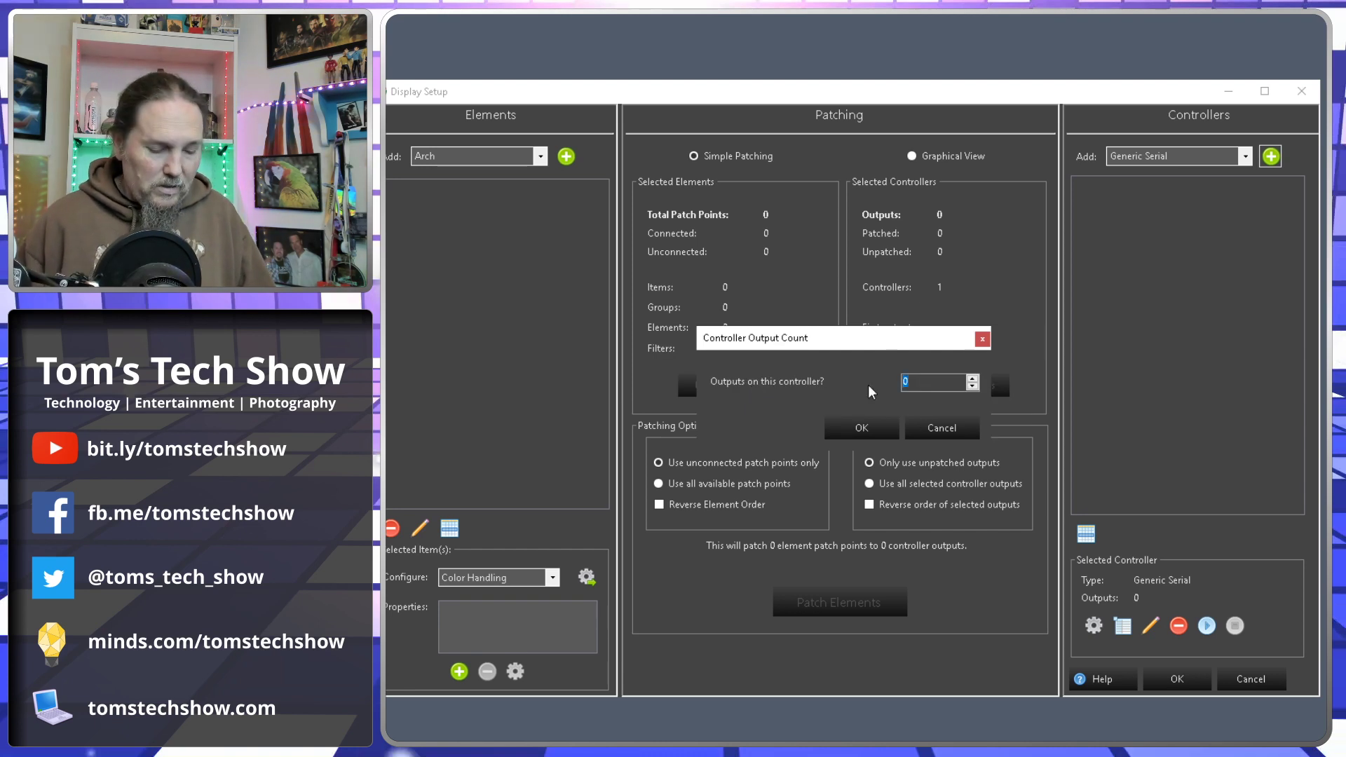
pyautogui.write('8')
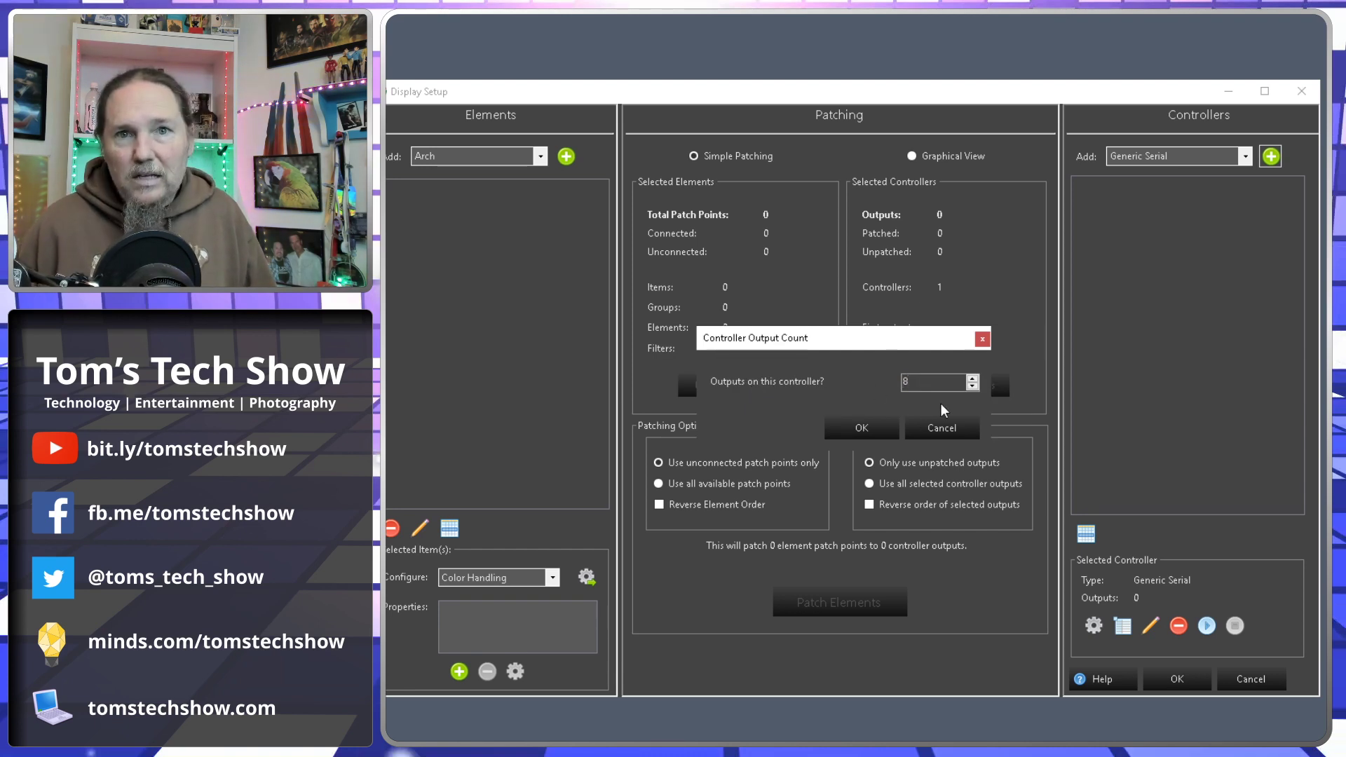
pyautogui.click(863, 428)
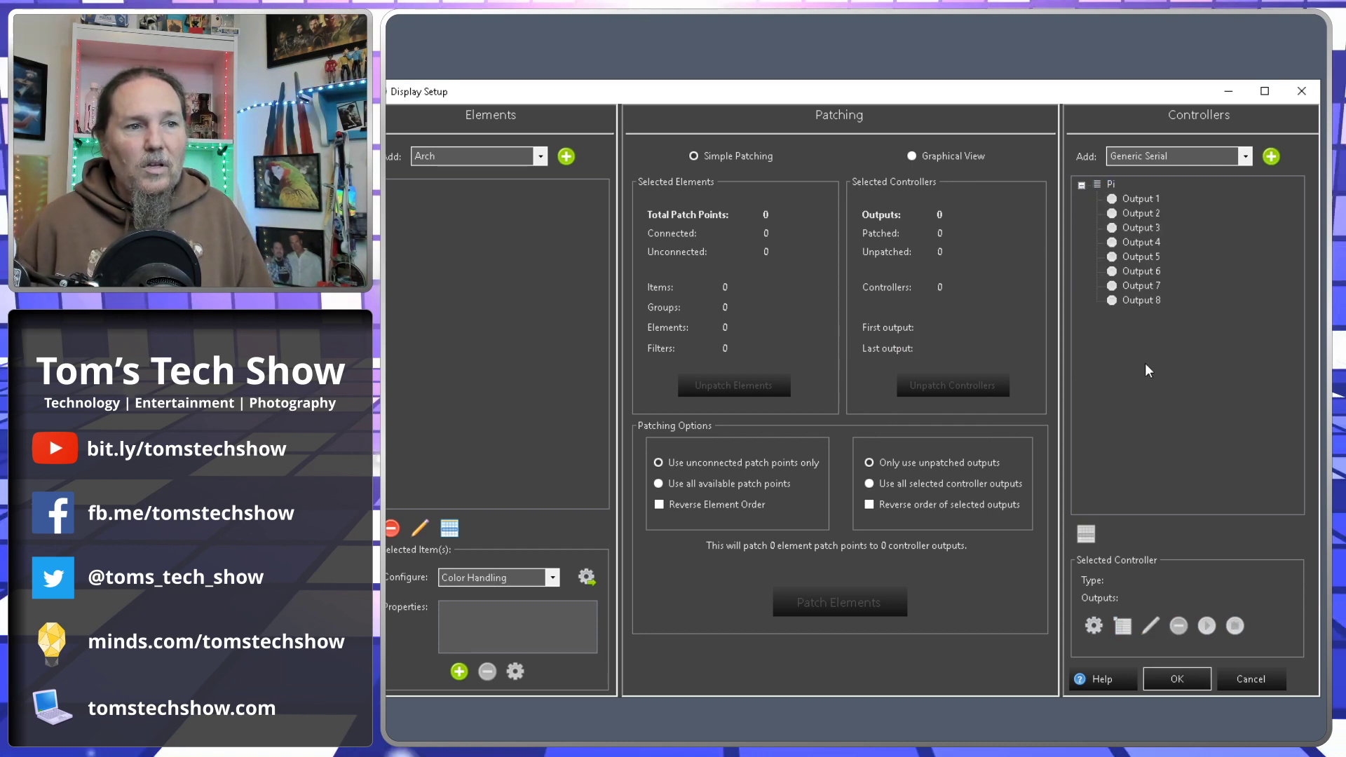
# Add a Generic Numbered Group with Item Count 8, no dimming curve, and single fixed colour.
pyautogui.click(532, 157)
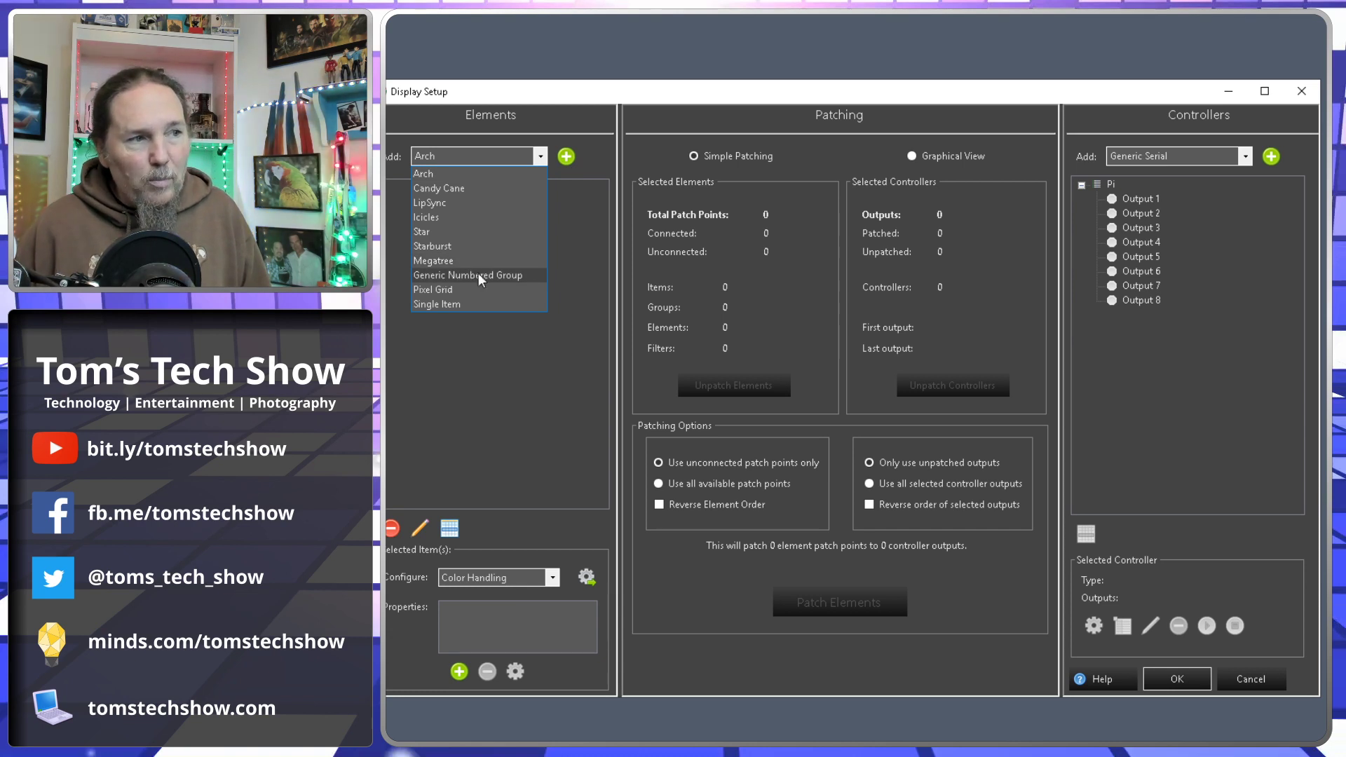
pyautogui.click(506, 274)
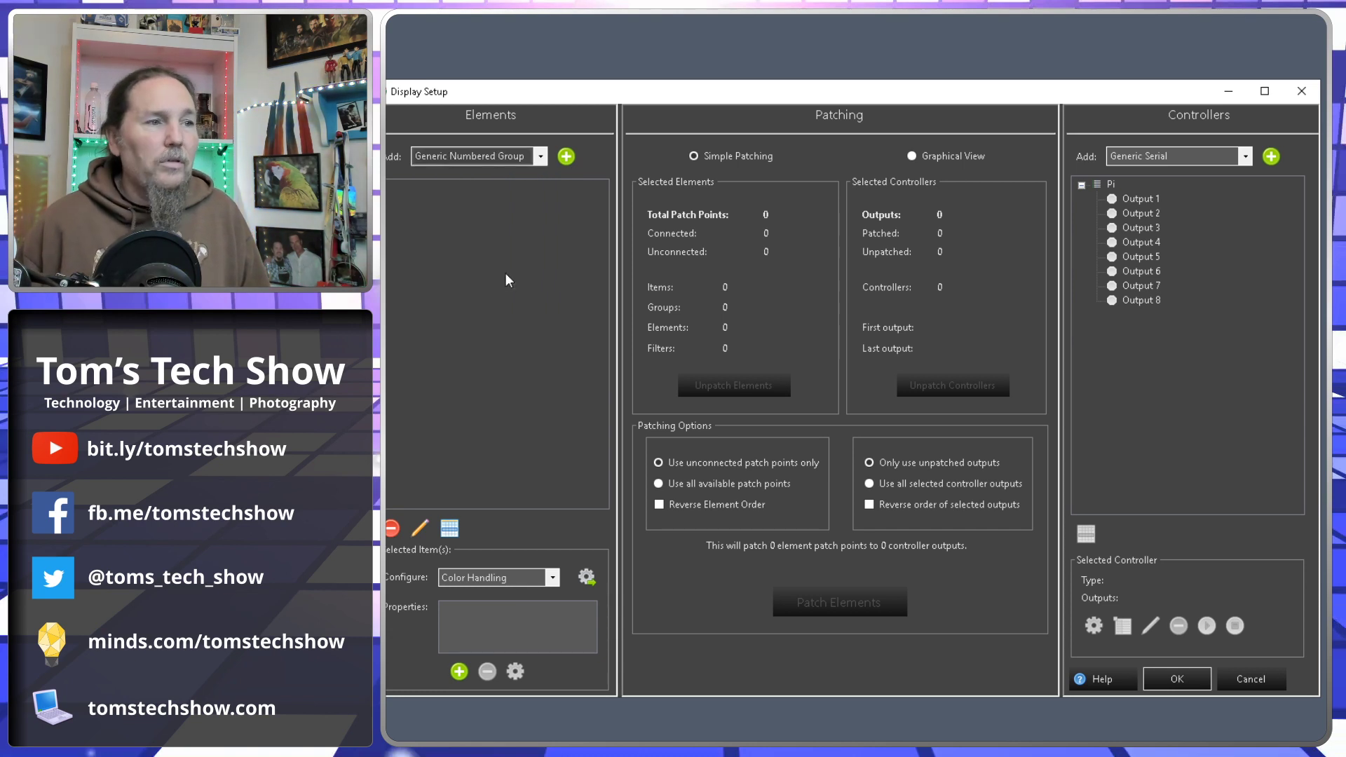
pyautogui.click(566, 156)
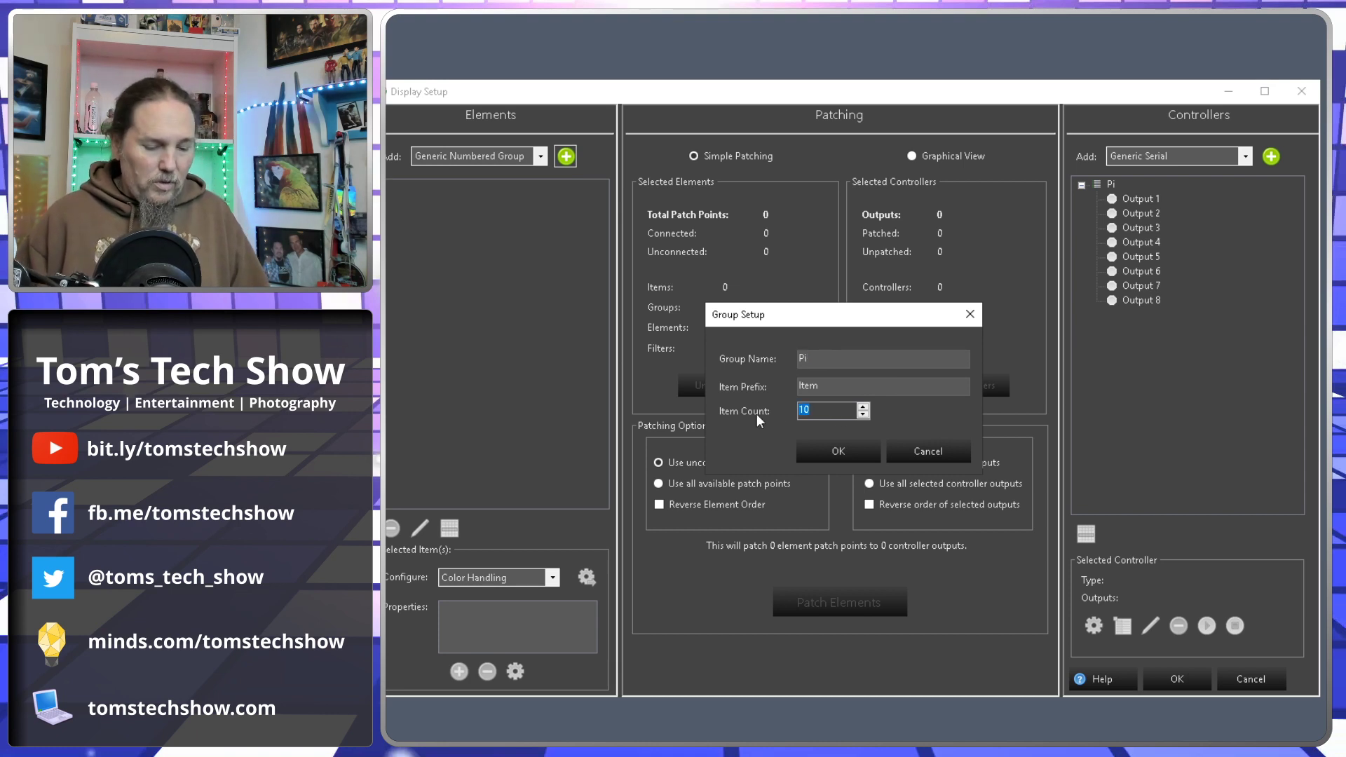
pyautogui.write('8')
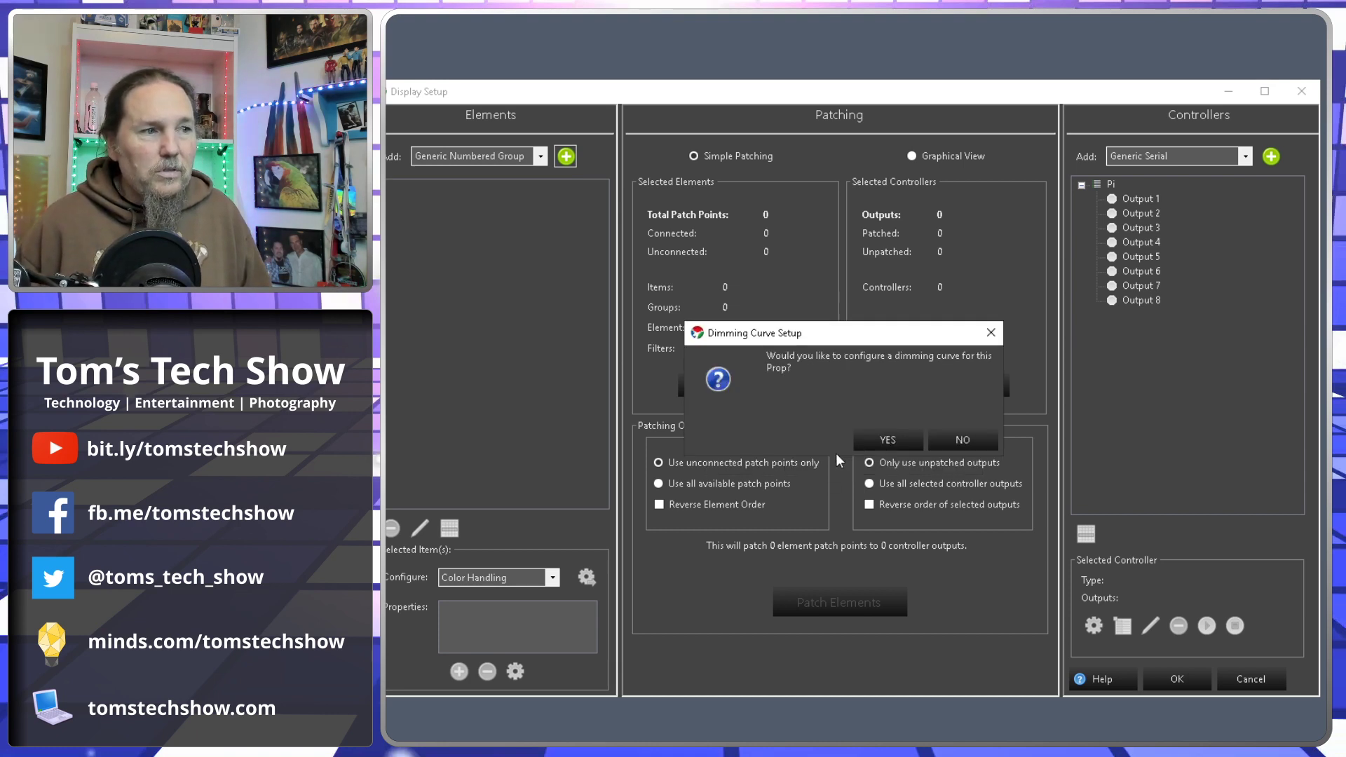
pyautogui.click(838, 452)
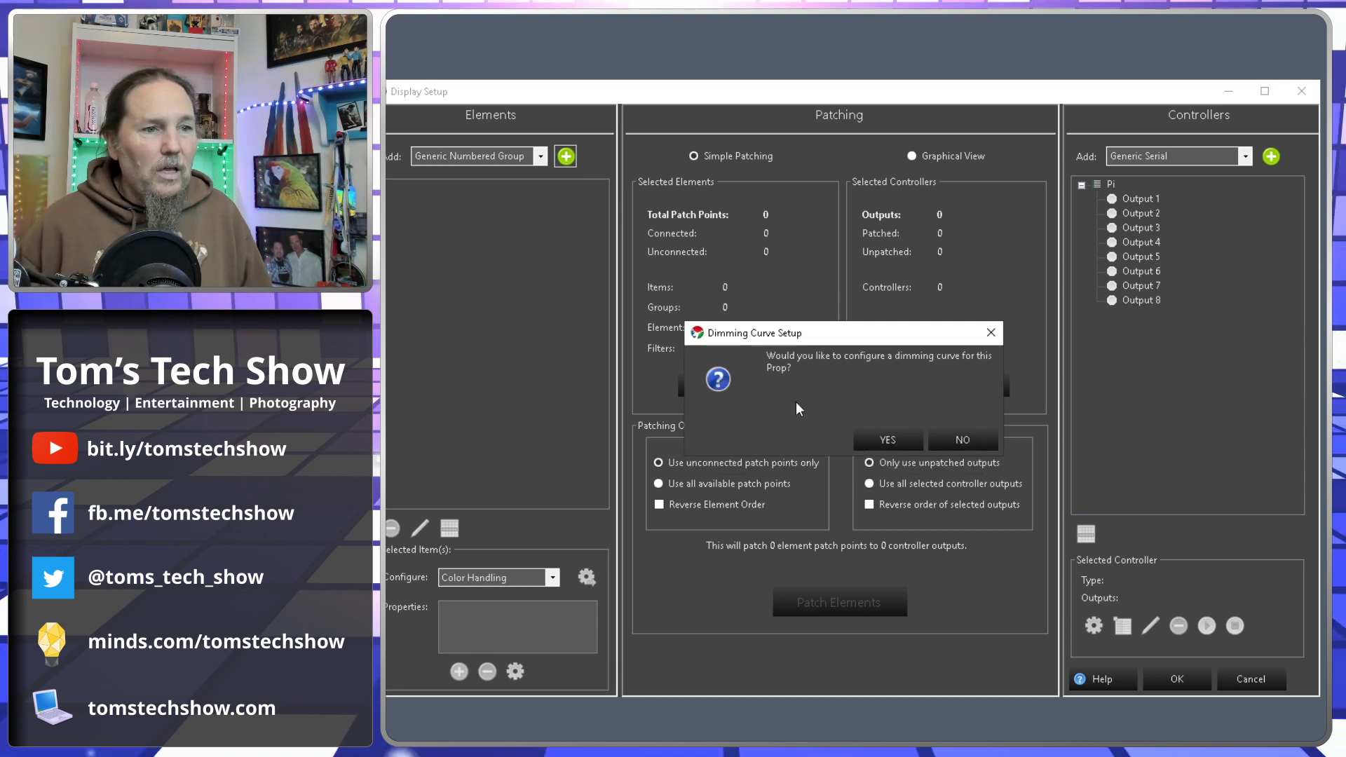
pyautogui.click(952, 436)
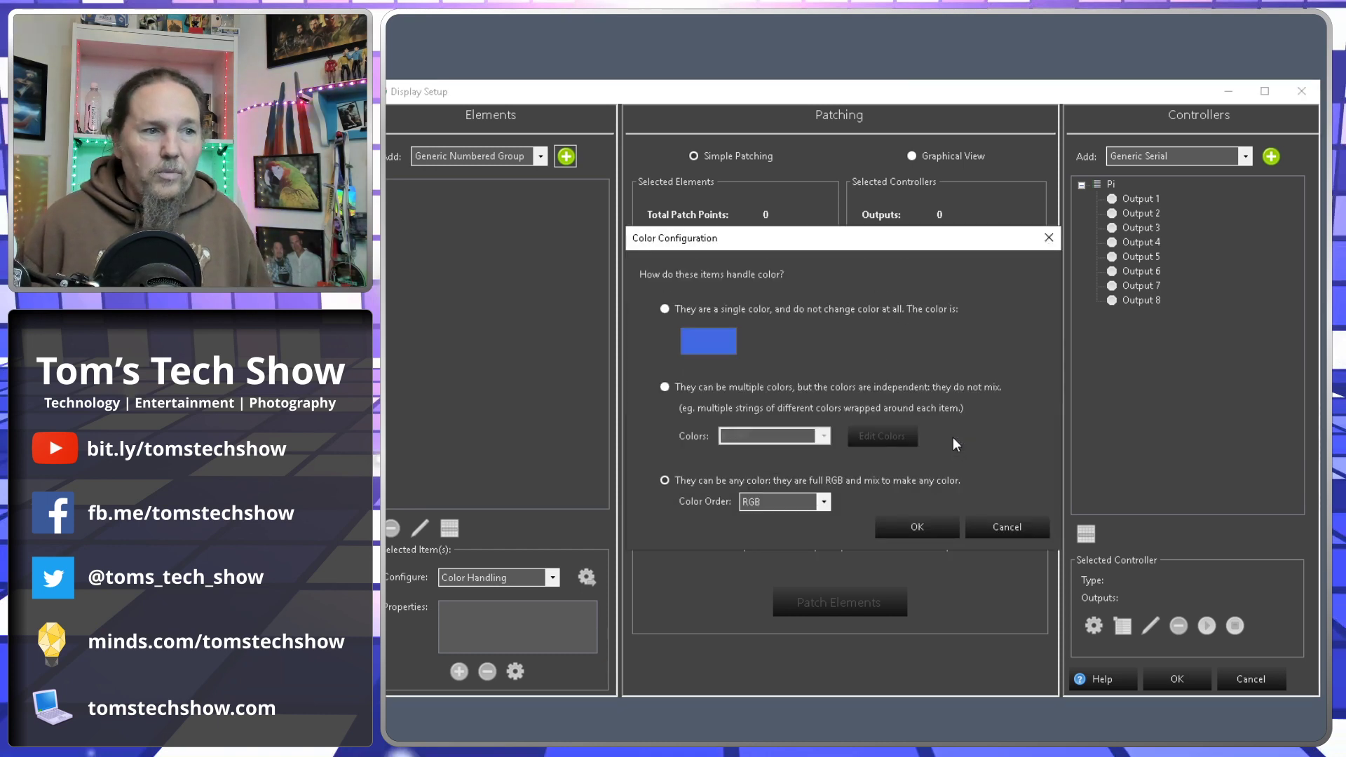
pyautogui.click(683, 310)
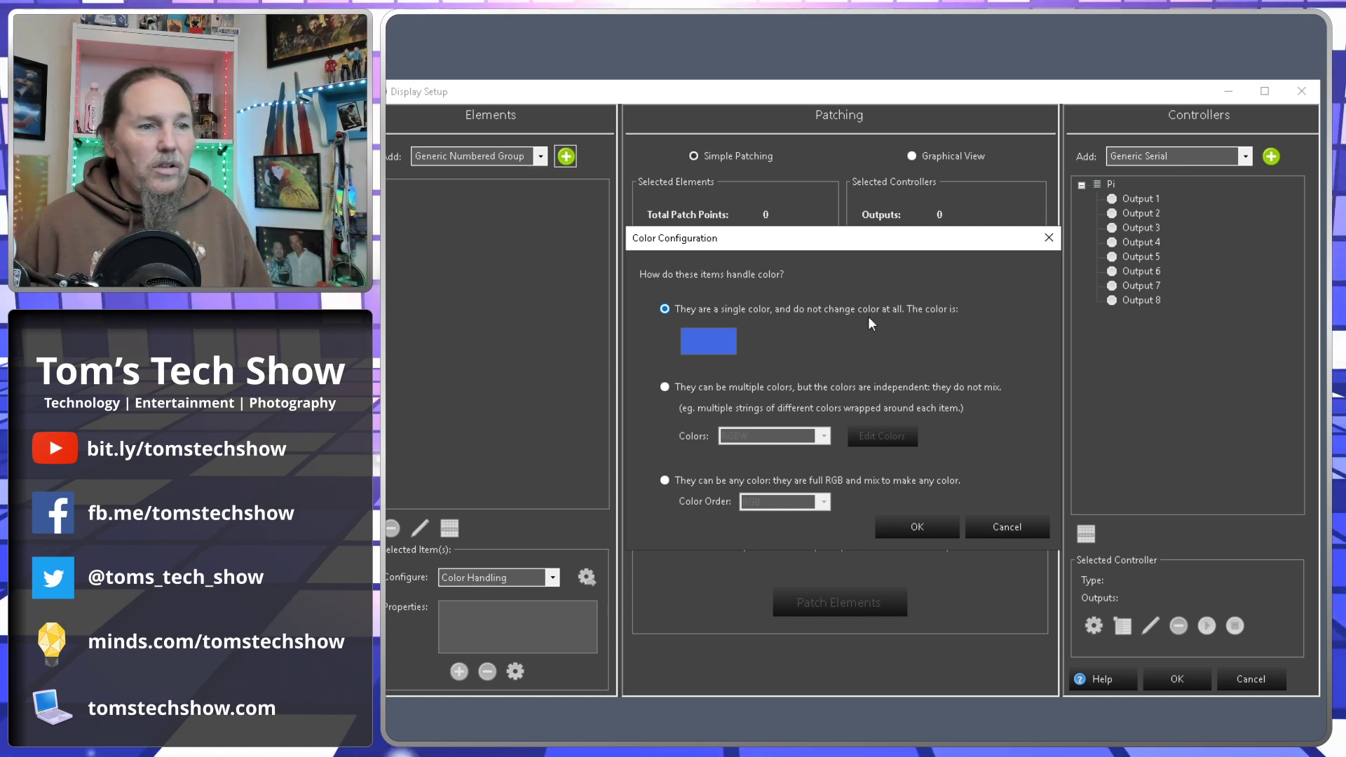
pyautogui.click(913, 527)
pyautogui.click(950, 433)
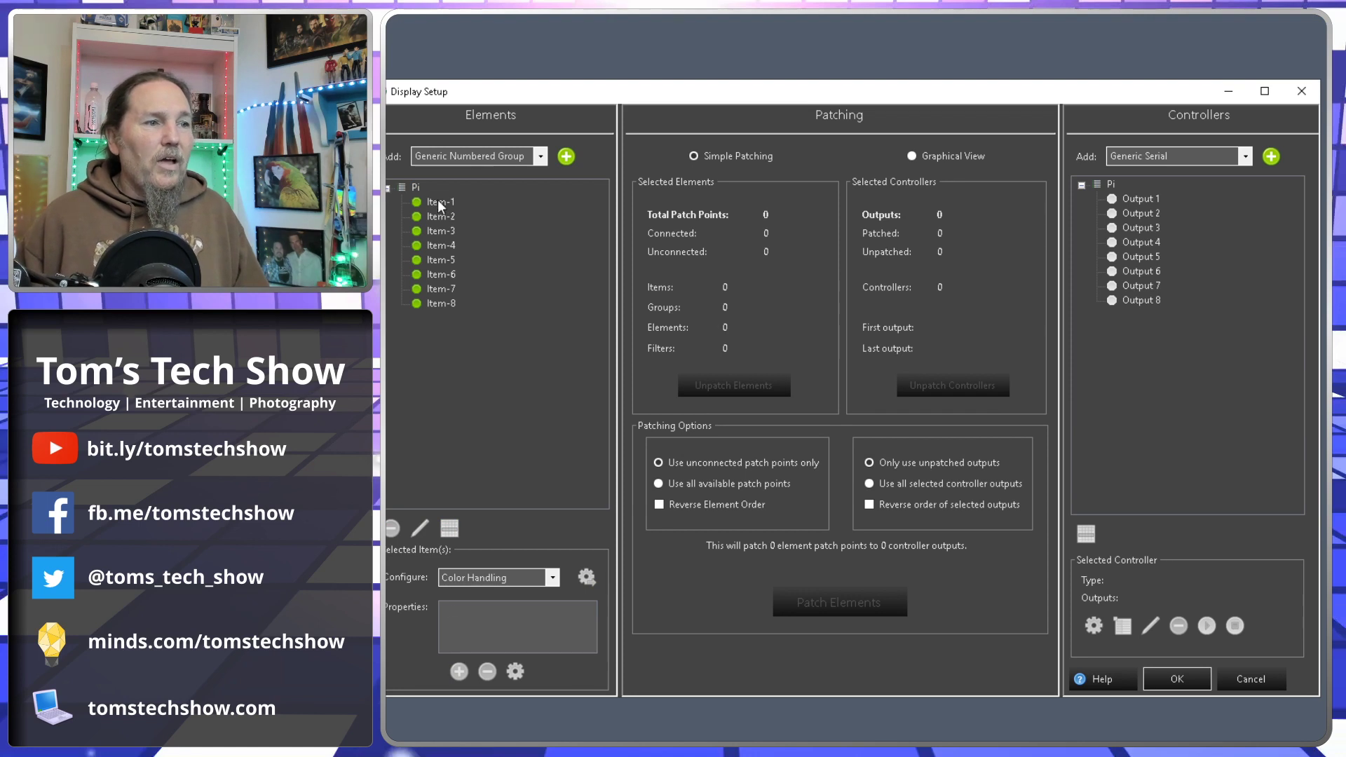
# Rename Item-1 to Pi-White-1.
pyautogui.click(438, 214)
pyautogui.click(443, 202)
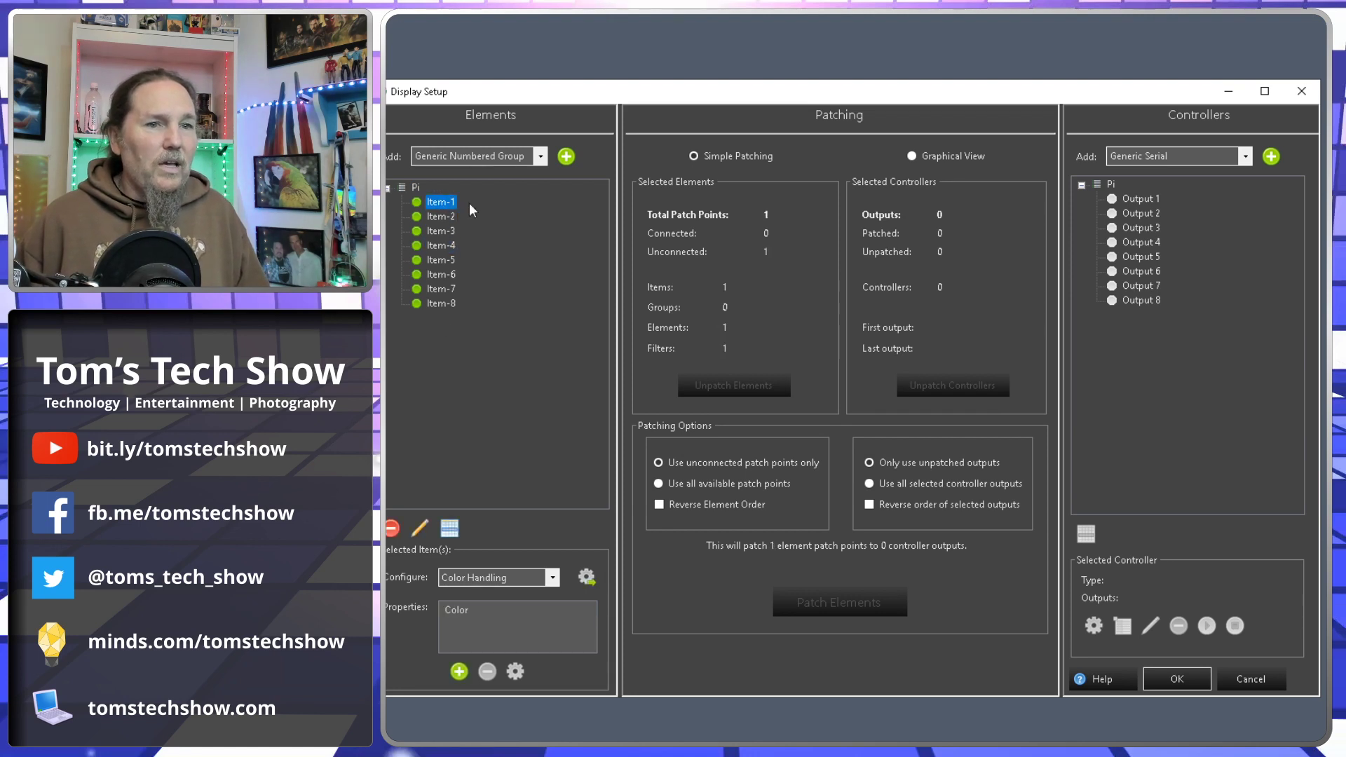
pyautogui.click(1132, 198)
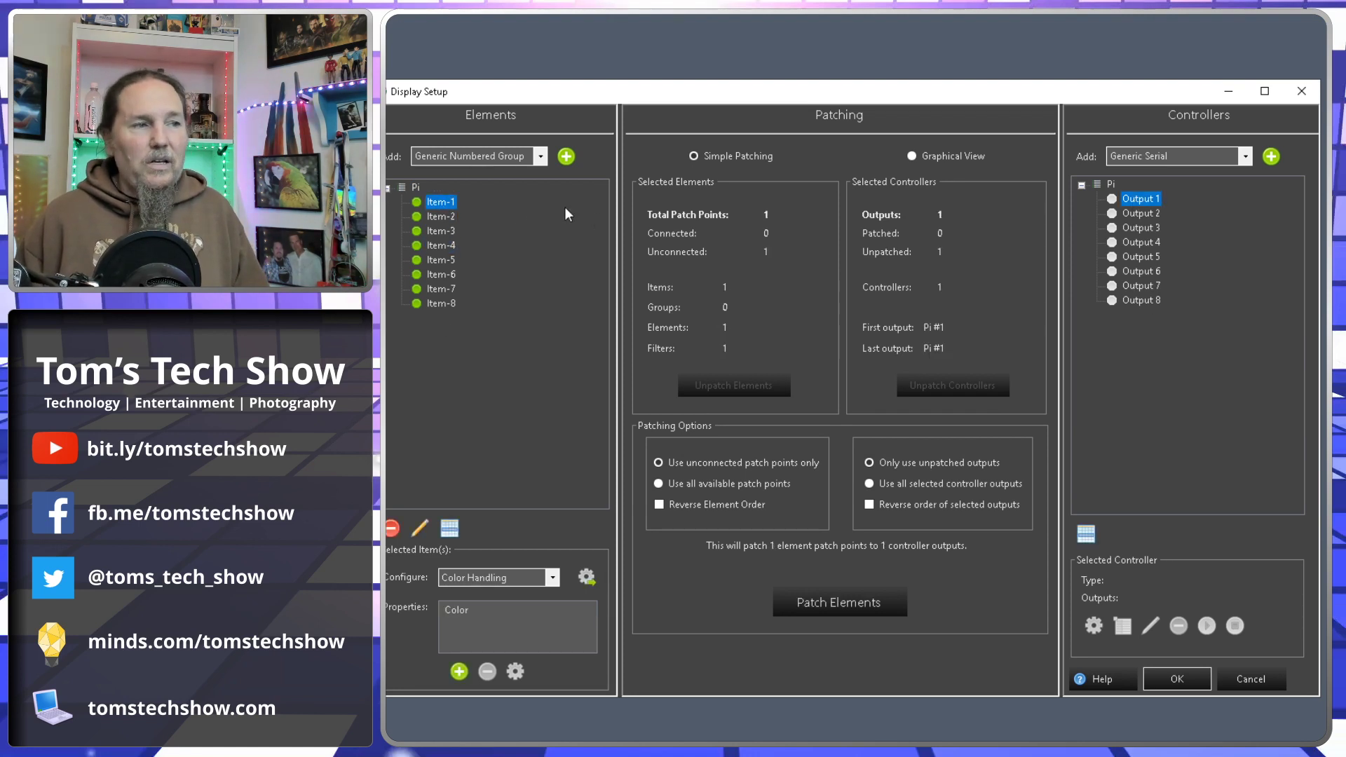
pyautogui.rightClick(443, 202)
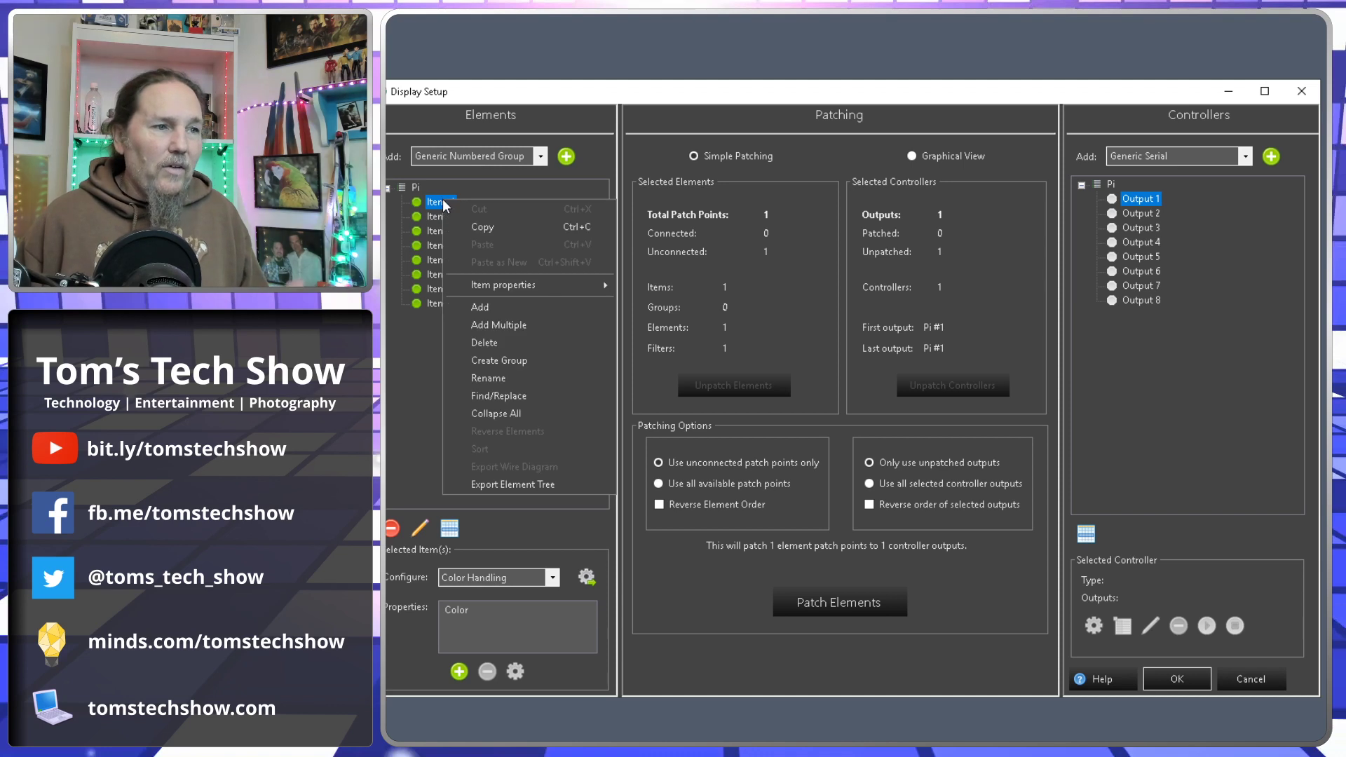
pyautogui.click(530, 377)
pyautogui.write('Pi-White-1')
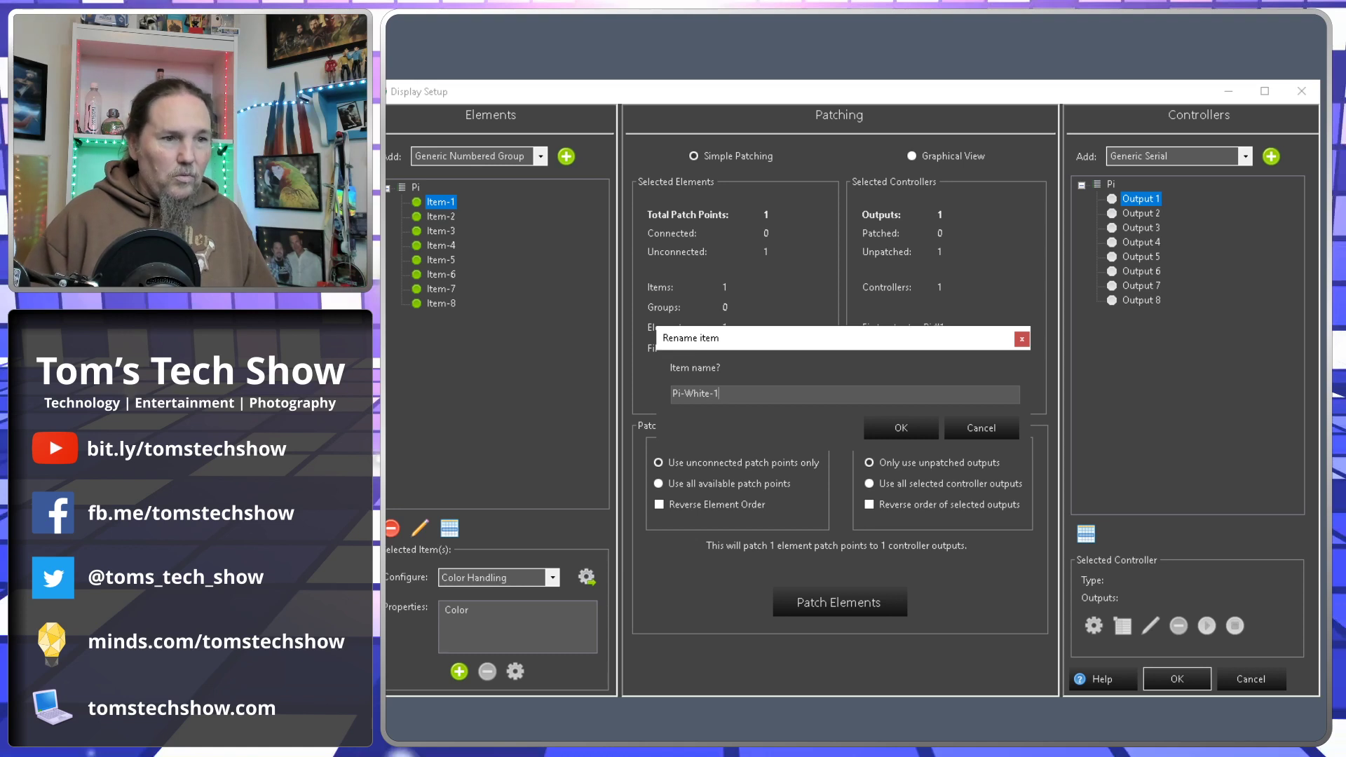
pyautogui.press('Return')
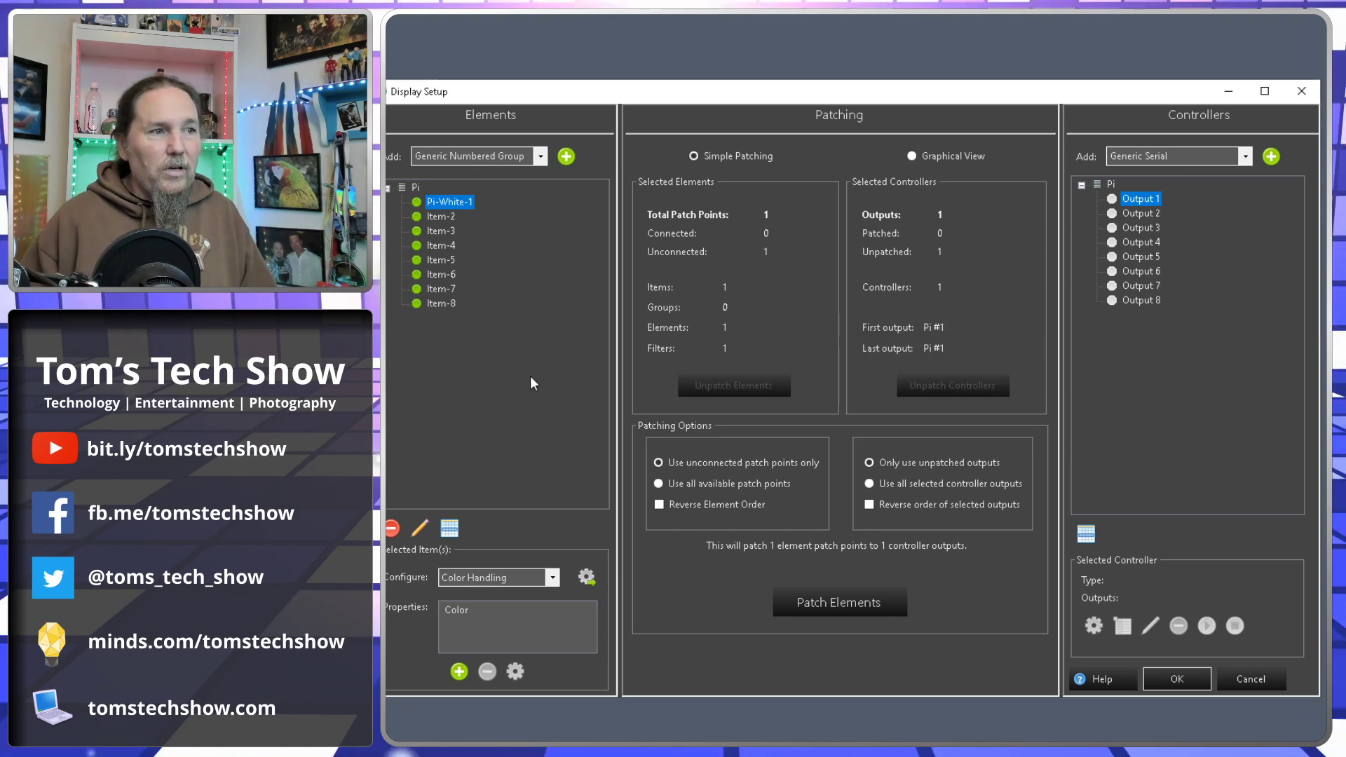
# Rename Item-2 to Pi-Green-2 and Item-3 to Pi-Red-4.
pyautogui.click(444, 217)
pyautogui.rightClick(444, 217)
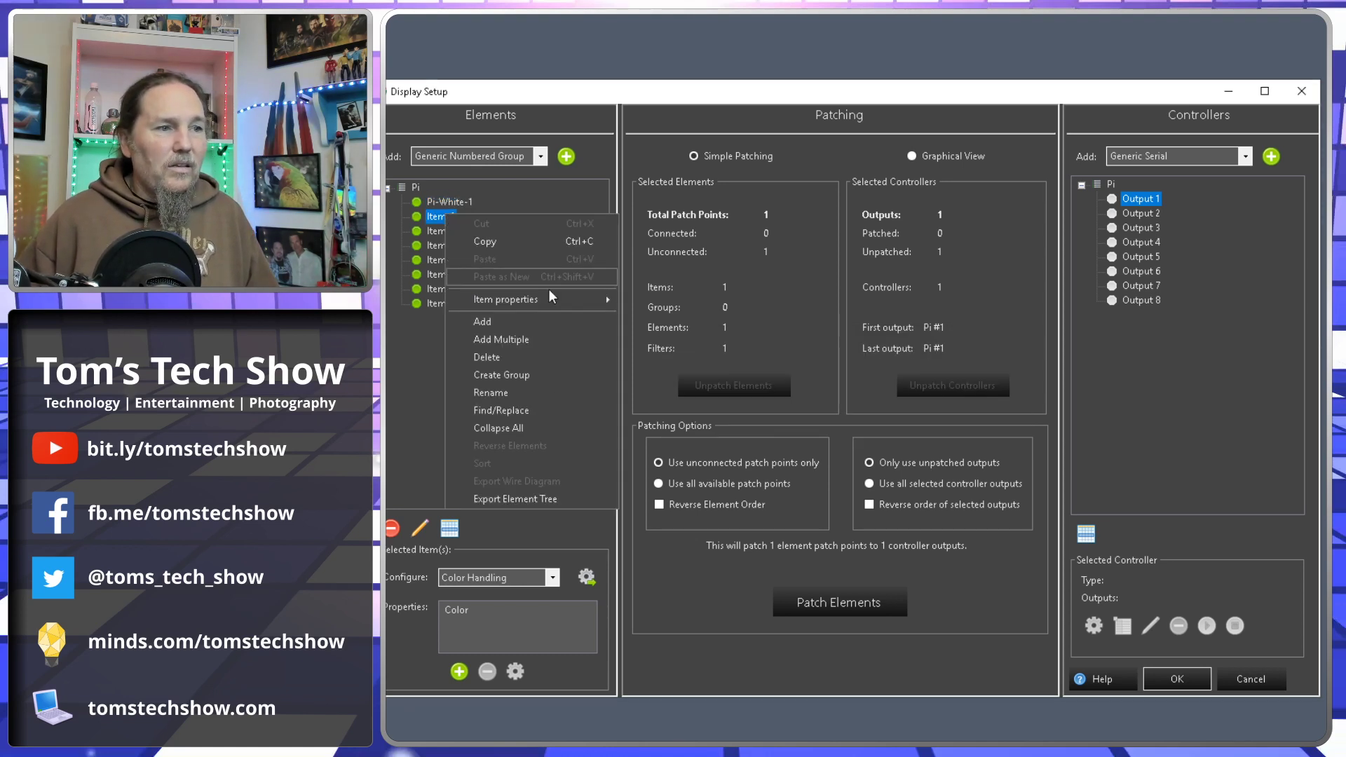
pyautogui.click(519, 390)
pyautogui.write('Pi-')
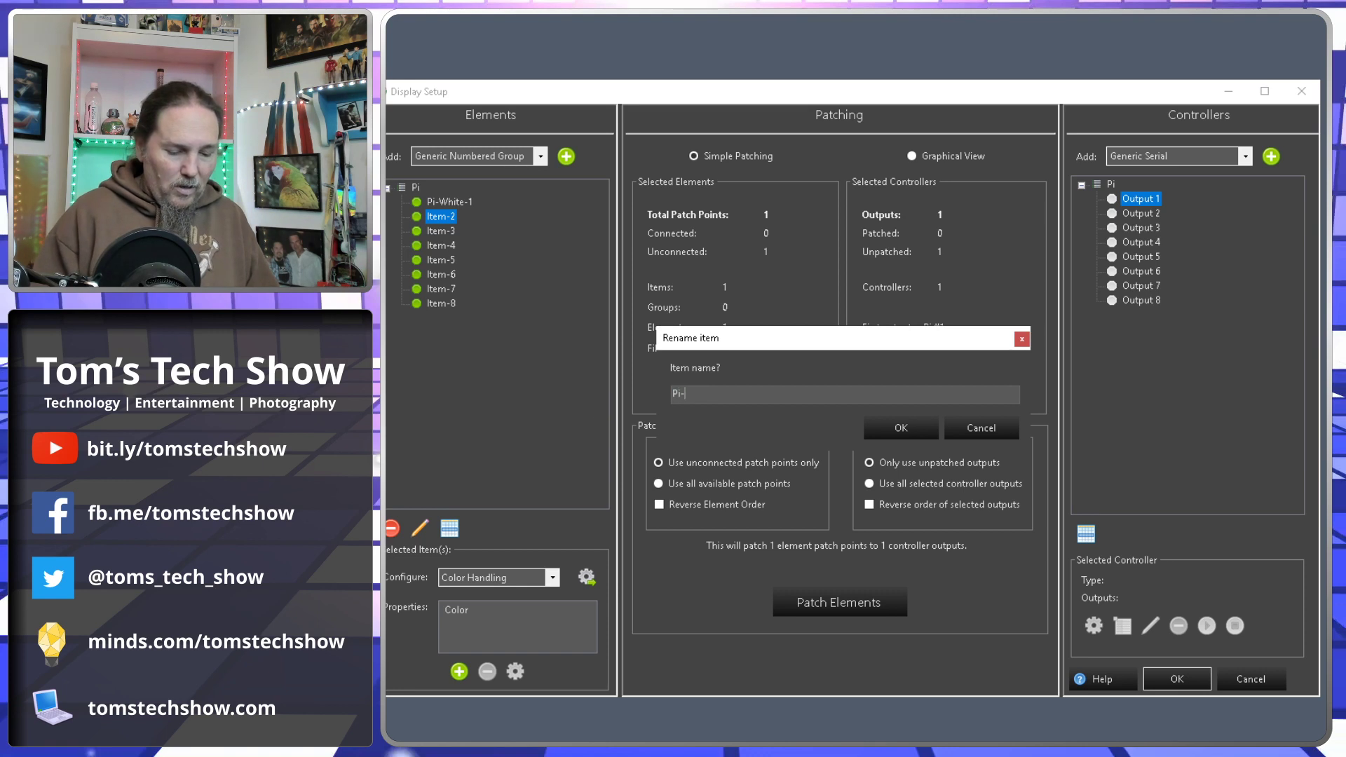
pyautogui.write('Green')
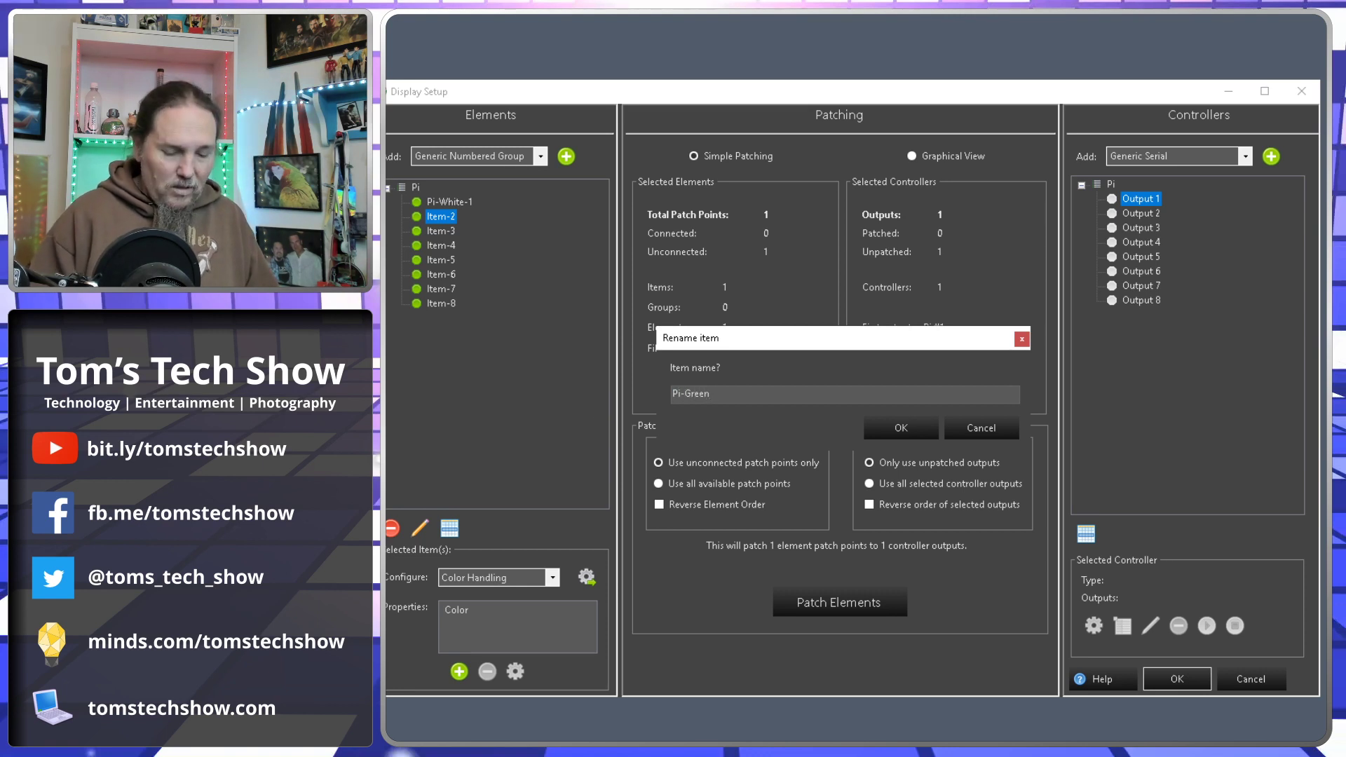
pyautogui.write('-2')
pyautogui.press('Return')
pyautogui.rightClick(440, 231)
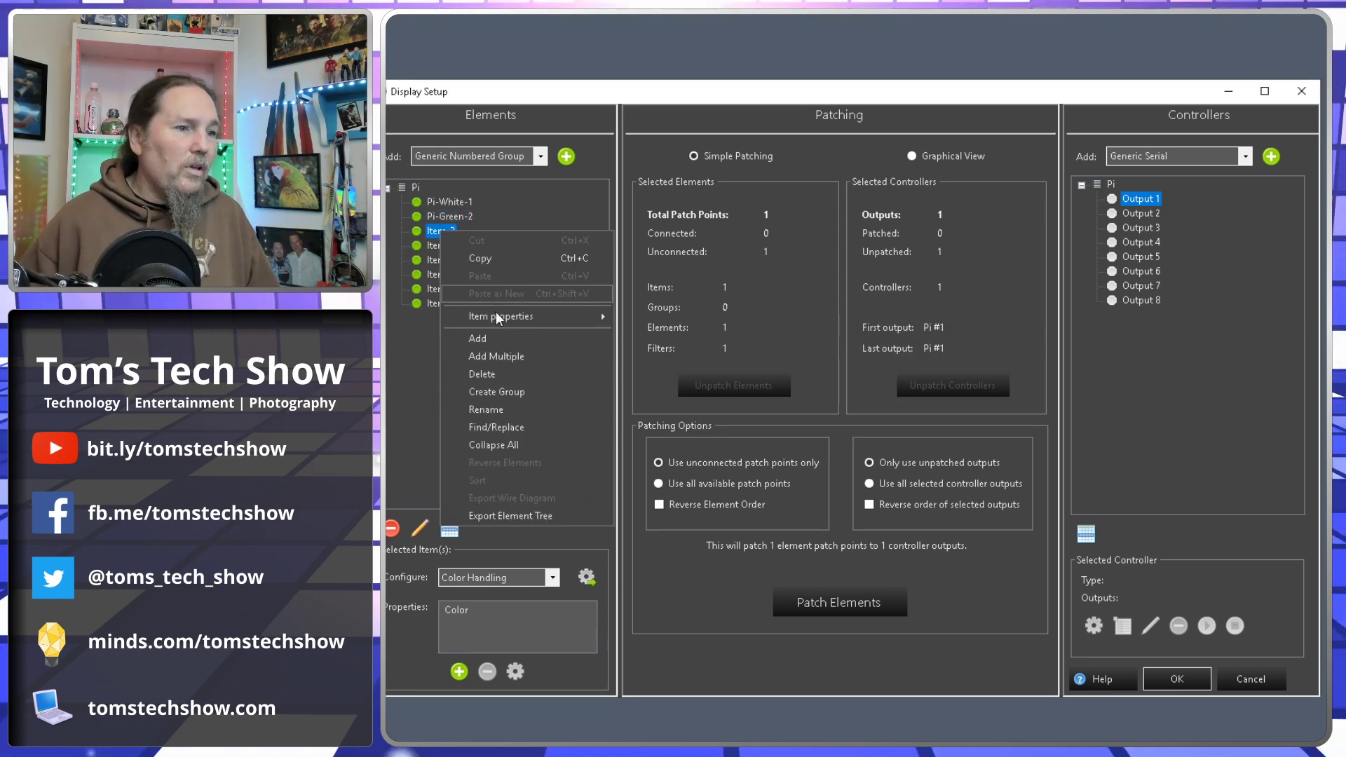
pyautogui.click(493, 405)
pyautogui.write('Pi-Red-4')
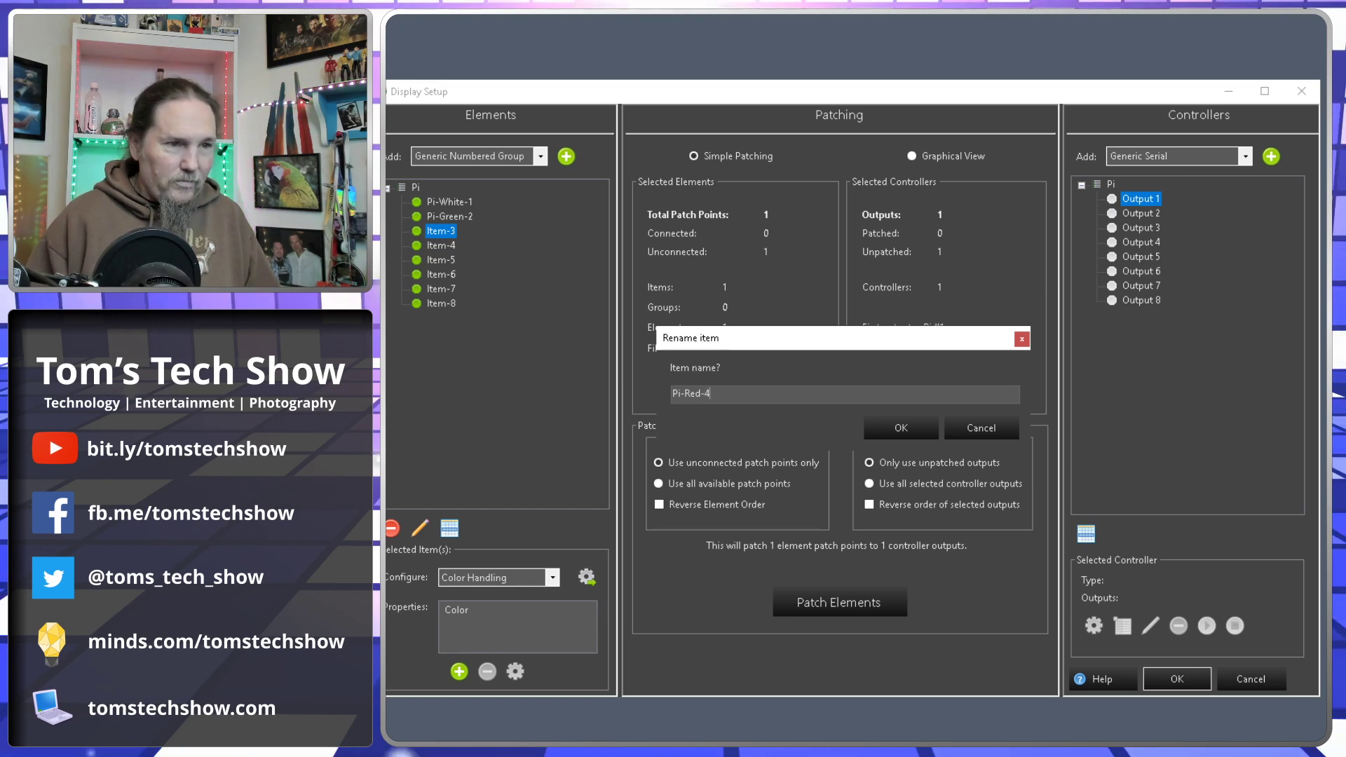
pyautogui.press('Return')
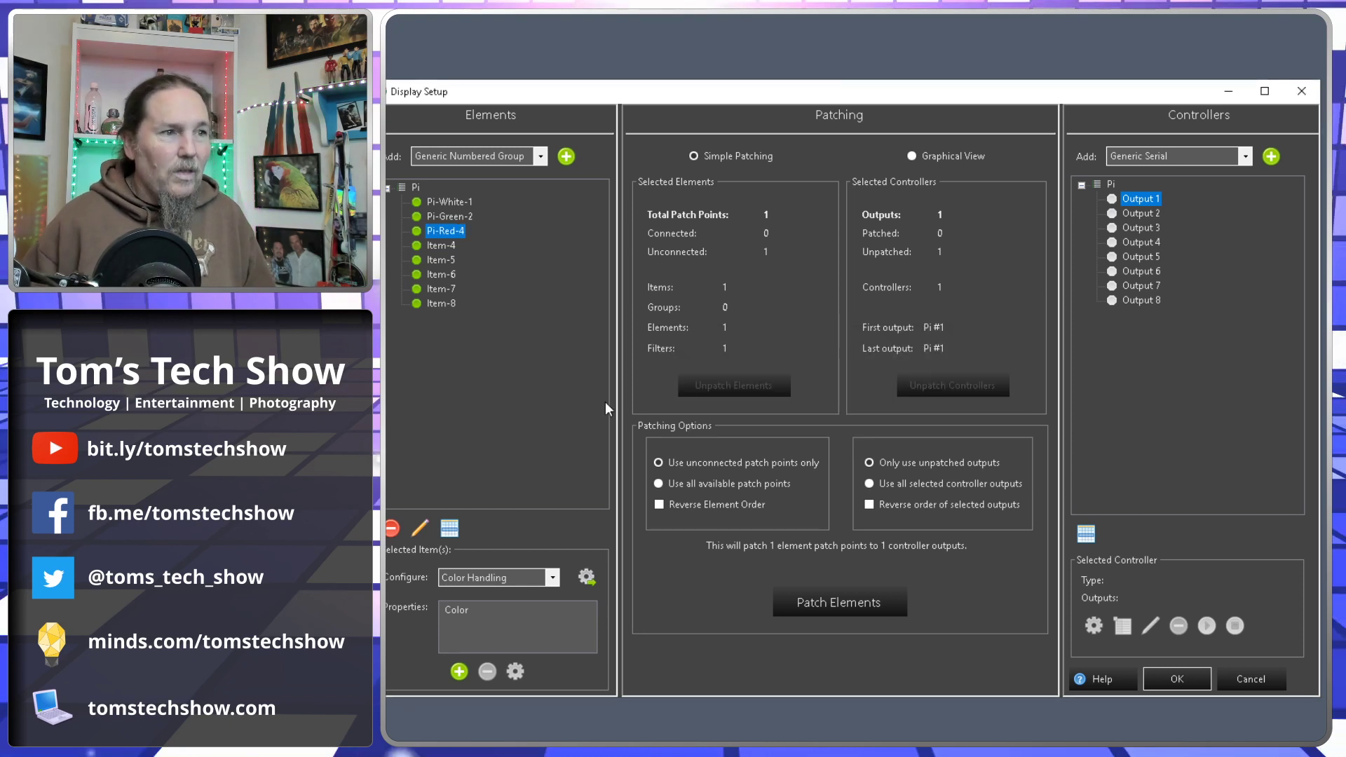
# Select Item-4, Item-5, Item-7 and Item-8 in turn, ending on Pi-White-1.
pyautogui.click(441, 245)
pyautogui.click(440, 264)
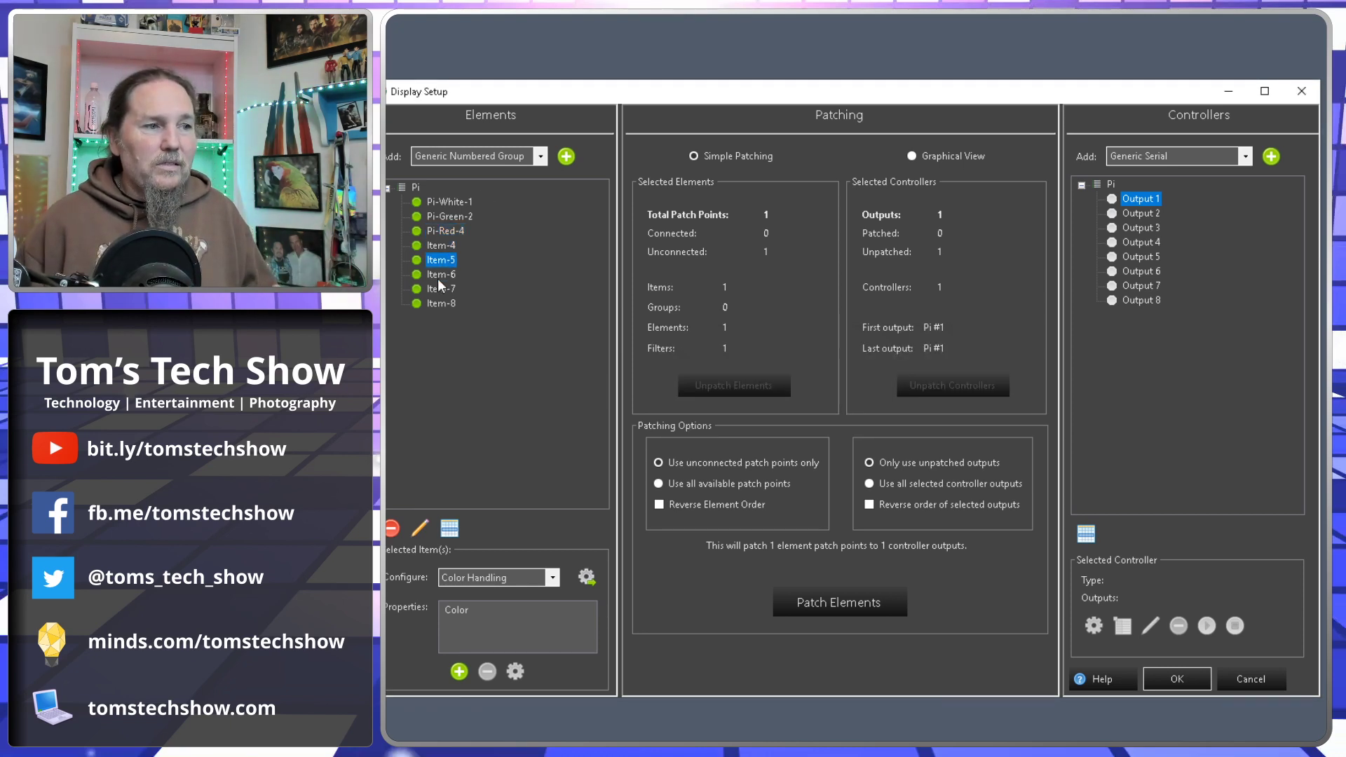
pyautogui.click(438, 289)
pyautogui.click(448, 304)
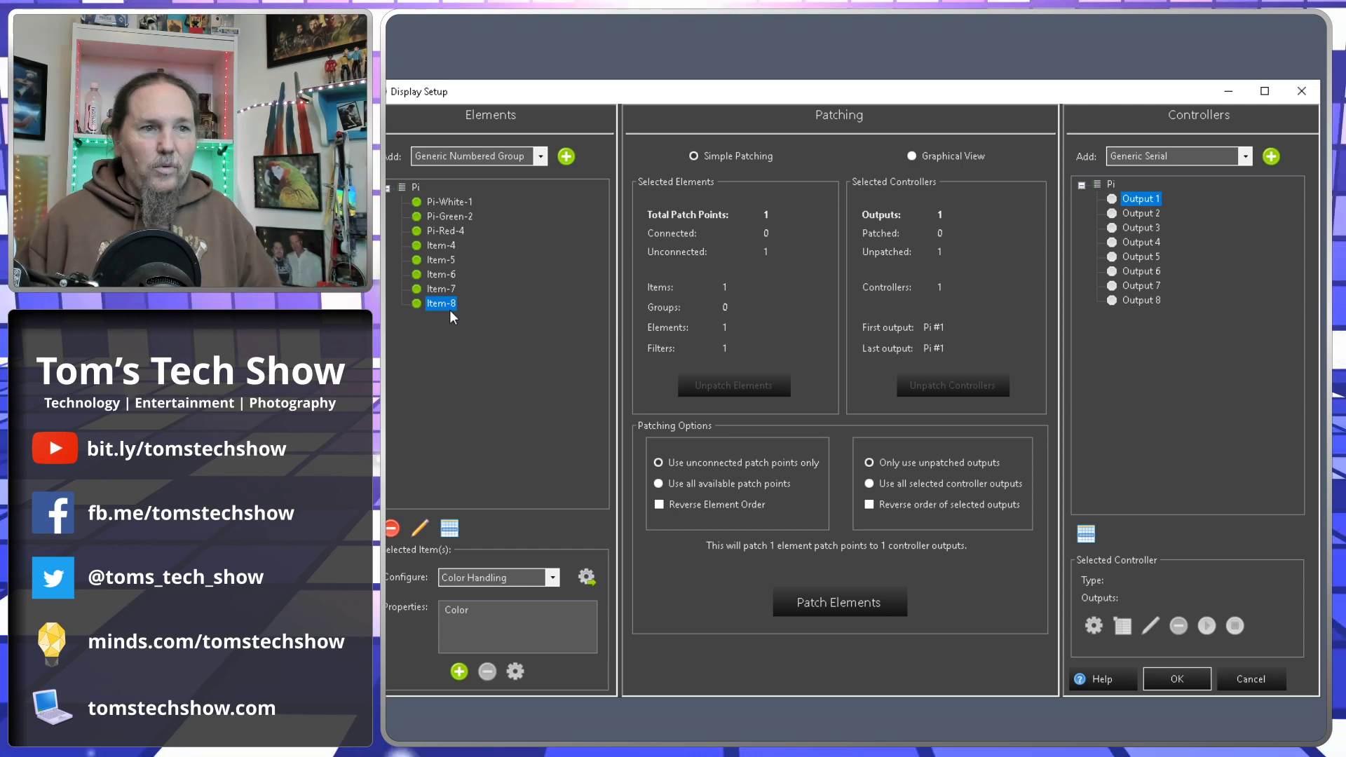
pyautogui.click(452, 204)
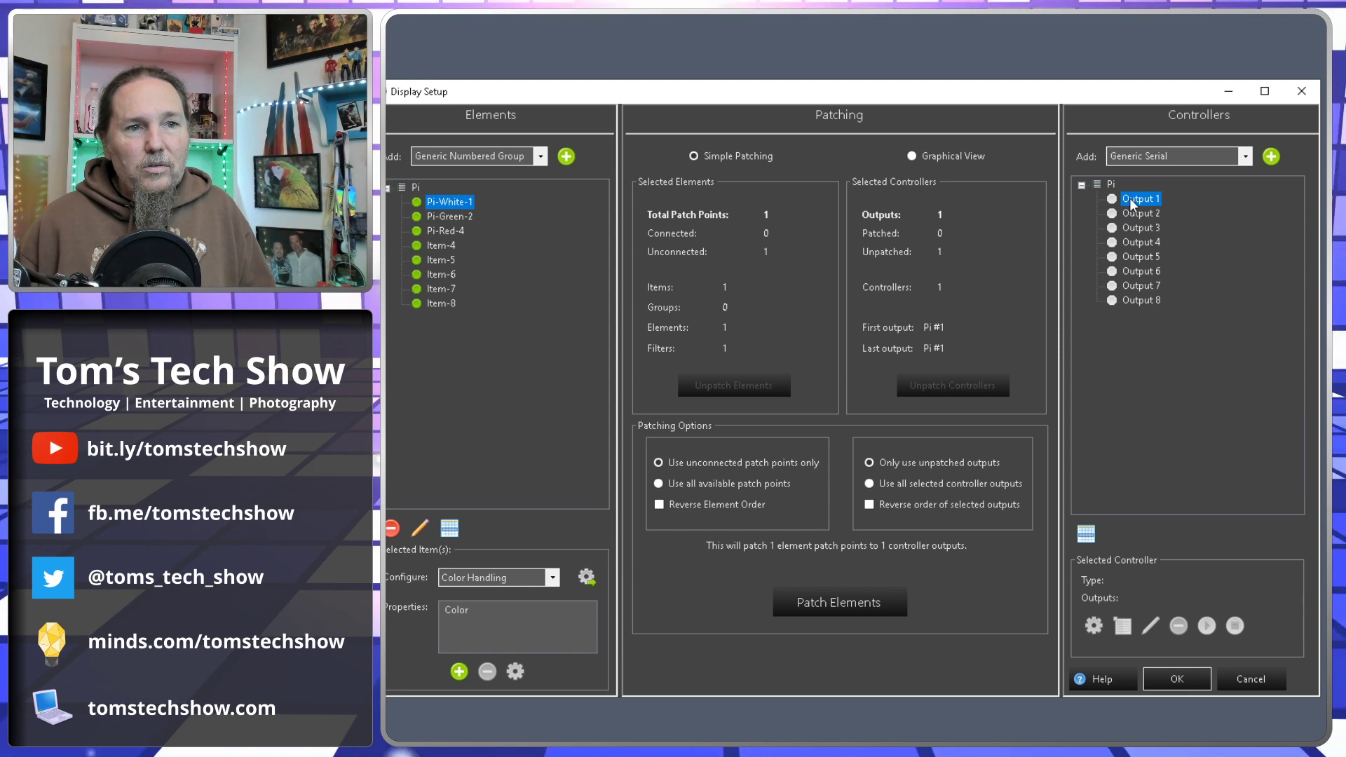
# Patch Pi-White-1, Pi-Green-2 and Pi-Red-4 to Outputs 1, 2 and 3.
pyautogui.click(843, 603)
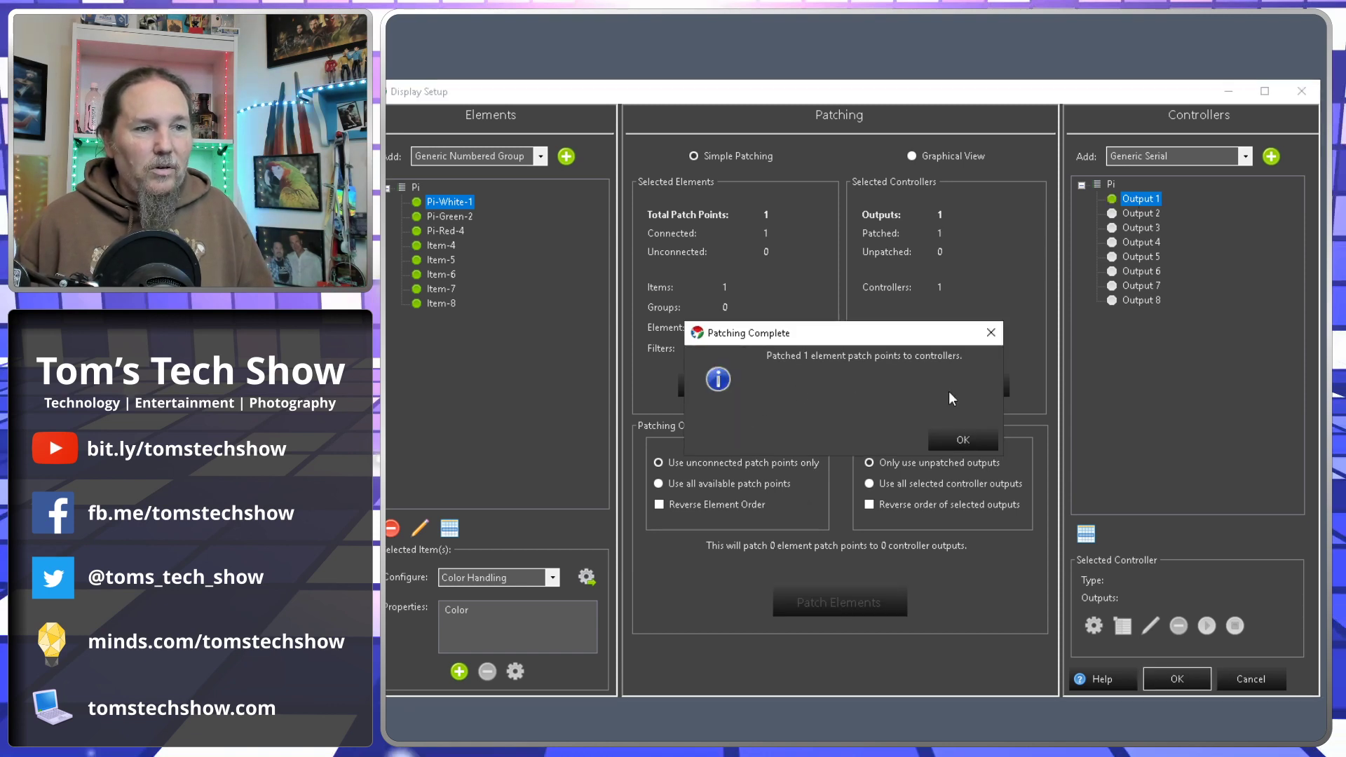
pyautogui.click(969, 437)
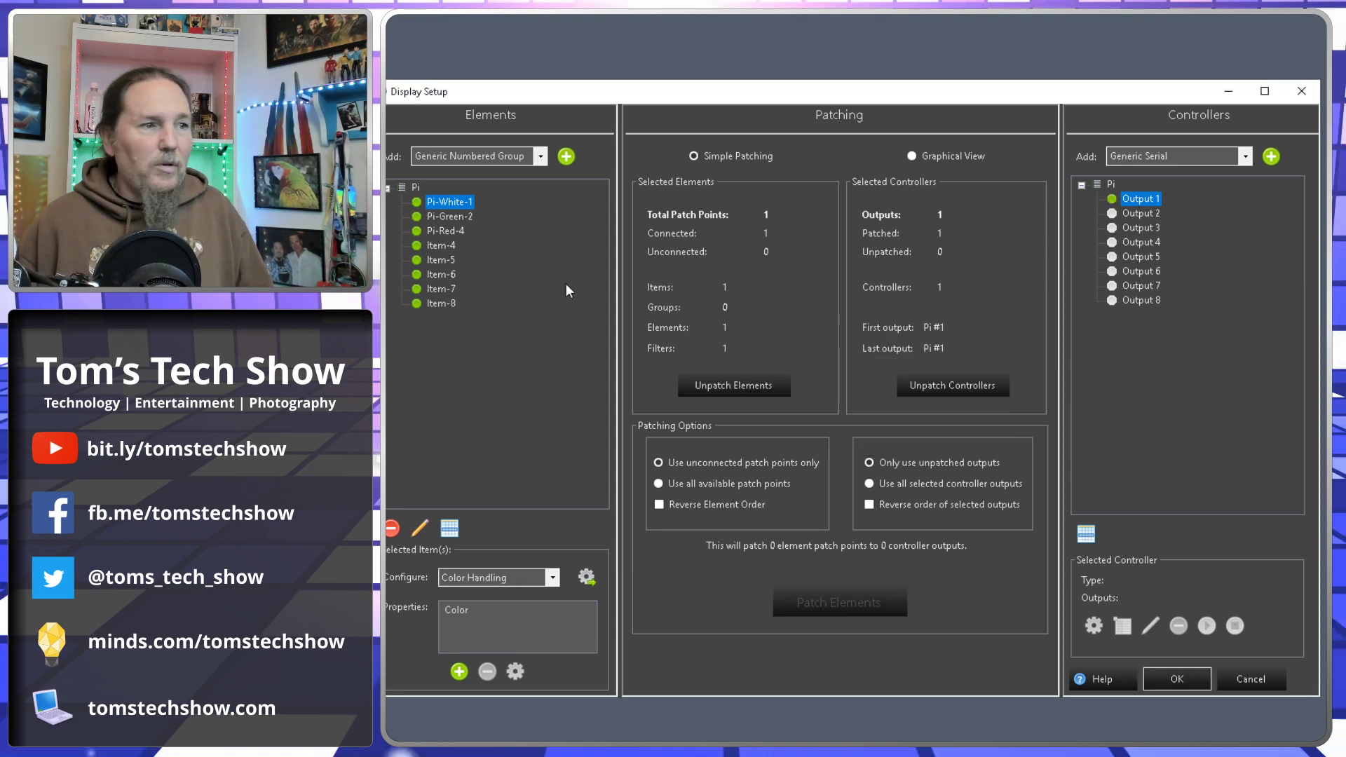
pyautogui.click(459, 215)
pyautogui.click(1137, 214)
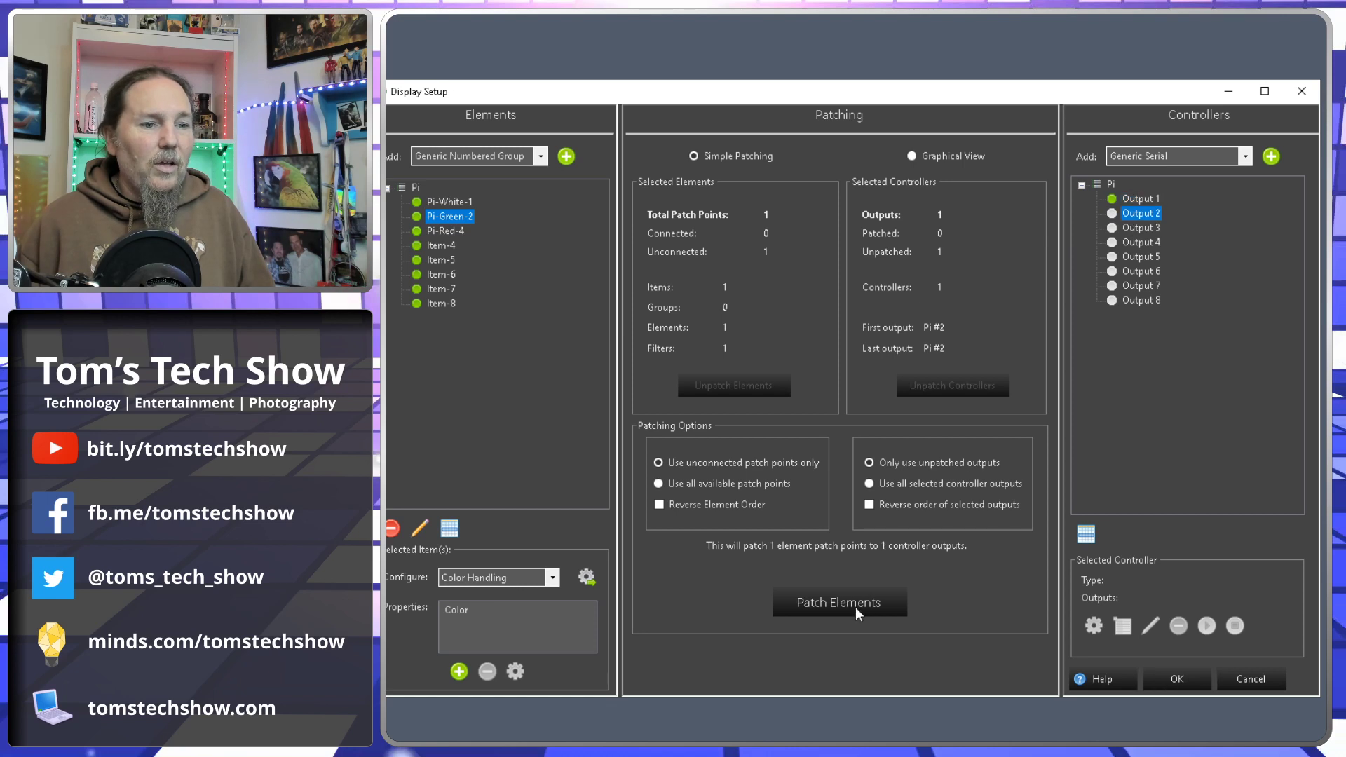
pyautogui.click(855, 607)
pyautogui.click(947, 436)
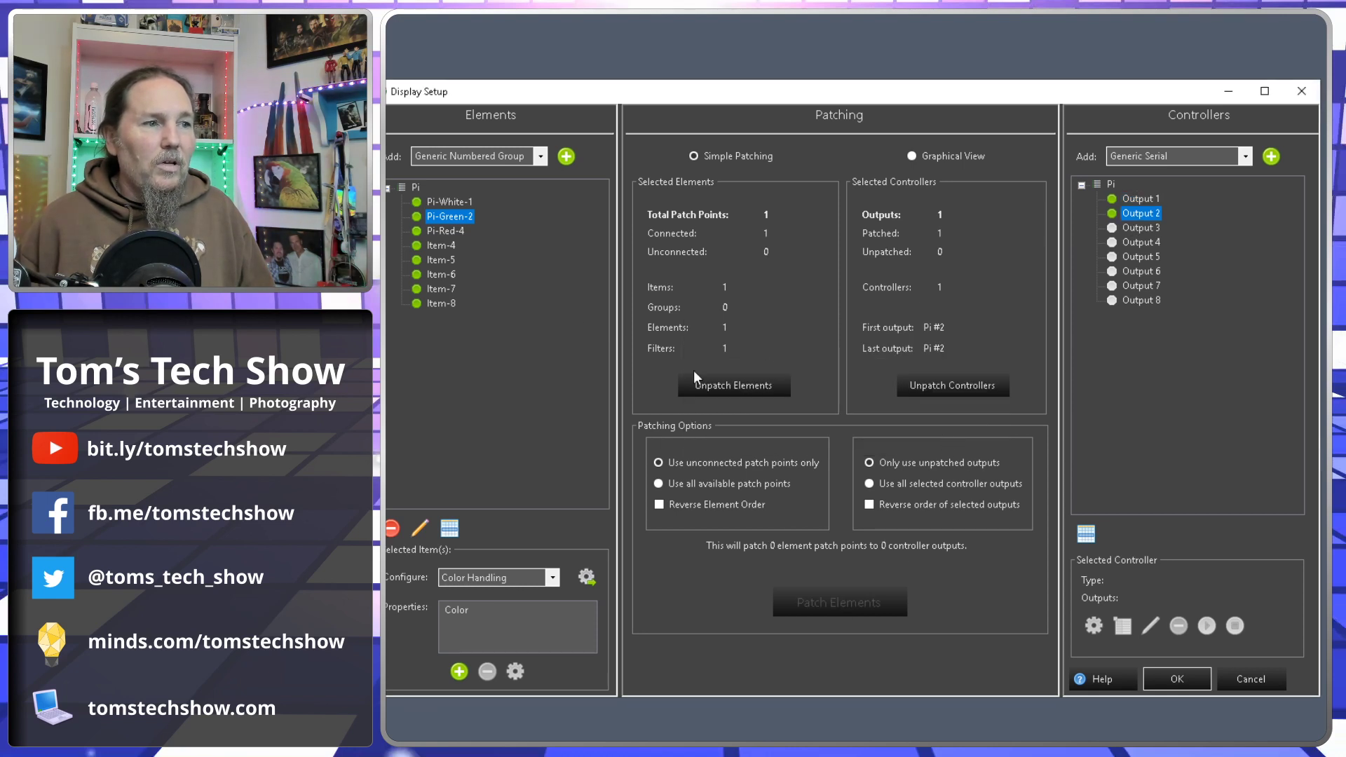
pyautogui.click(452, 231)
pyautogui.click(1131, 229)
pyautogui.click(829, 613)
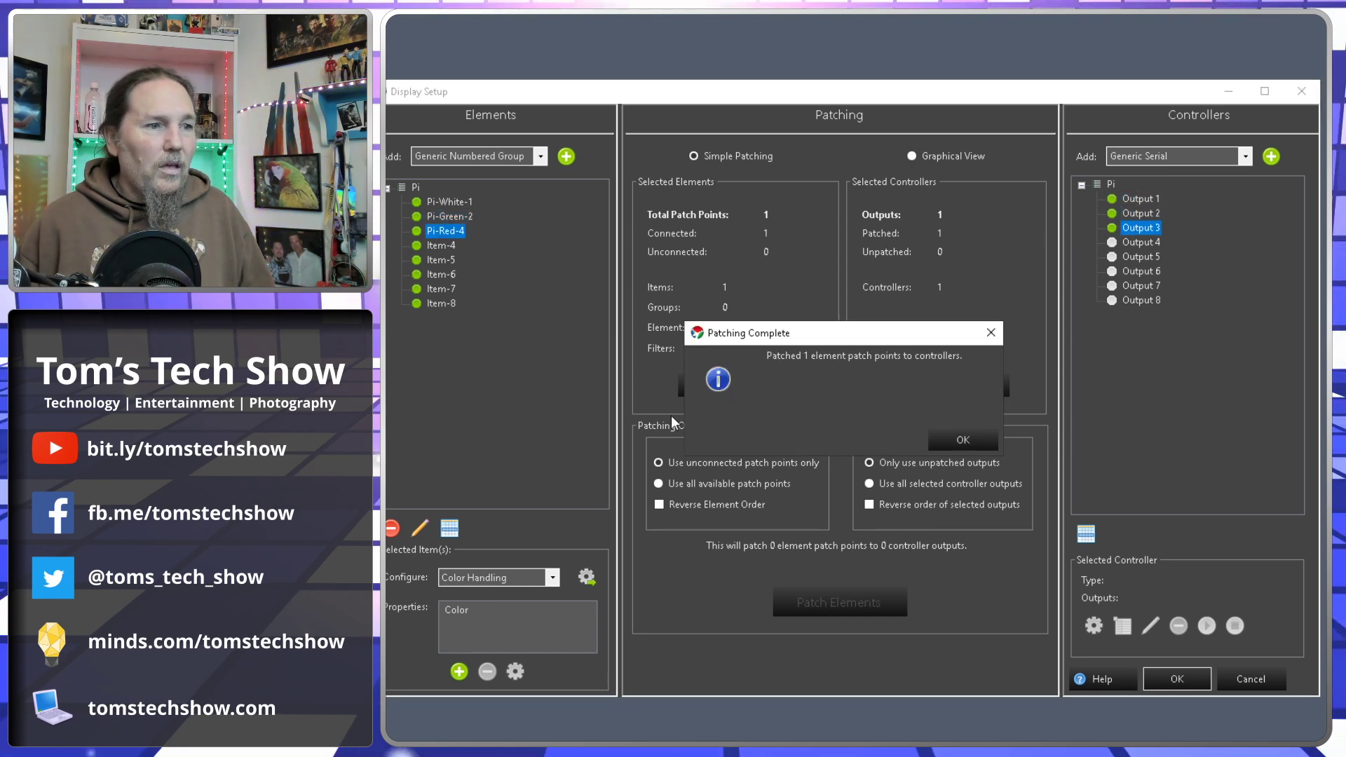
pyautogui.click(957, 432)
# Patch Item-4, Item-5 and Item-6 to Outputs 4, 5 and 6.
pyautogui.click(439, 246)
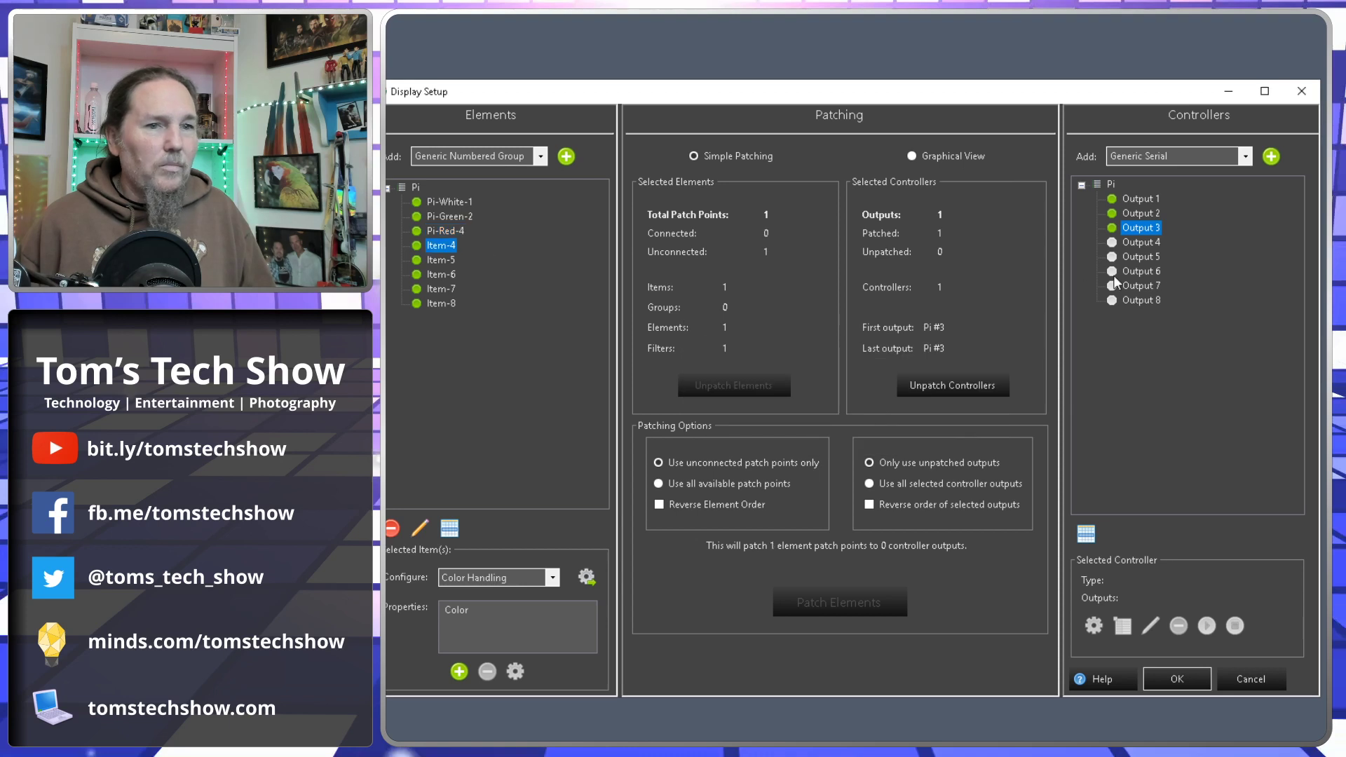
pyautogui.click(1140, 241)
pyautogui.click(838, 602)
pyautogui.click(957, 439)
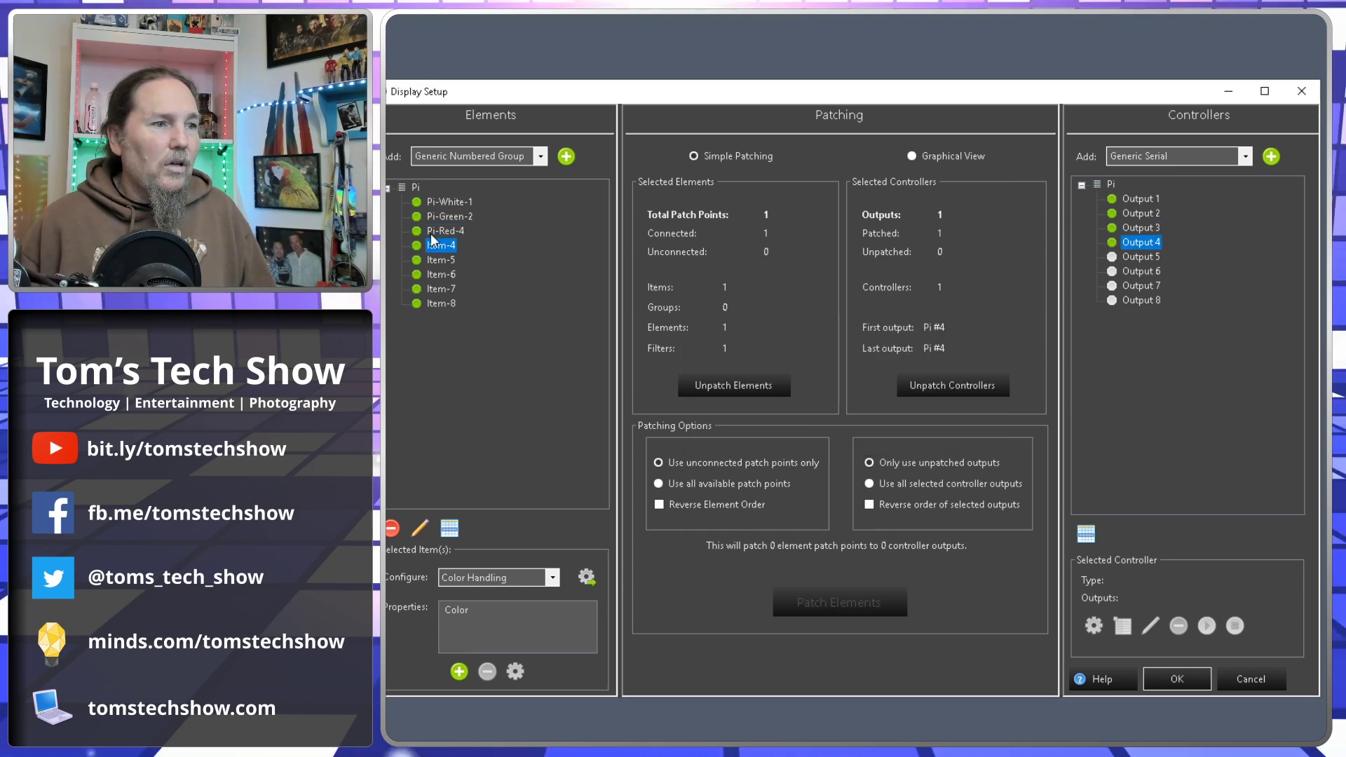
pyautogui.click(440, 274)
pyautogui.click(1140, 258)
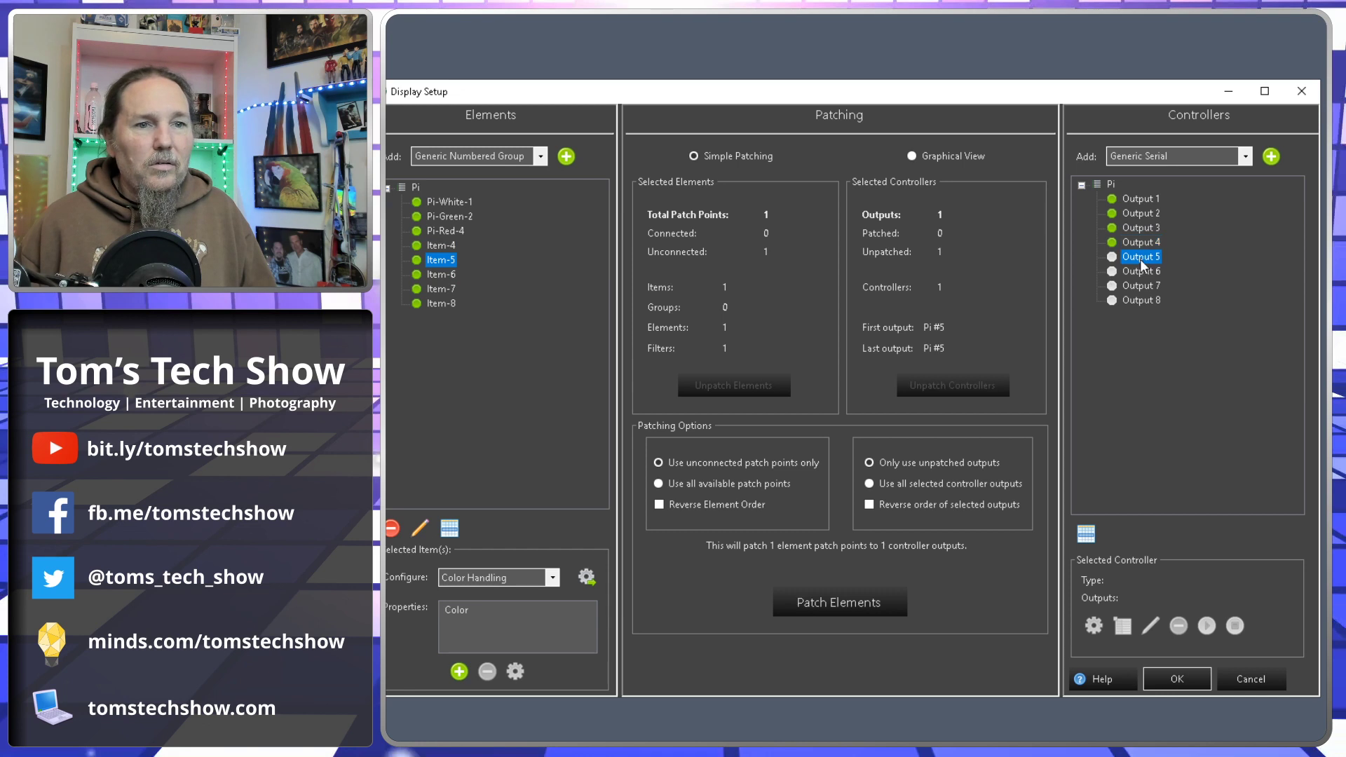
pyautogui.click(825, 611)
pyautogui.click(956, 439)
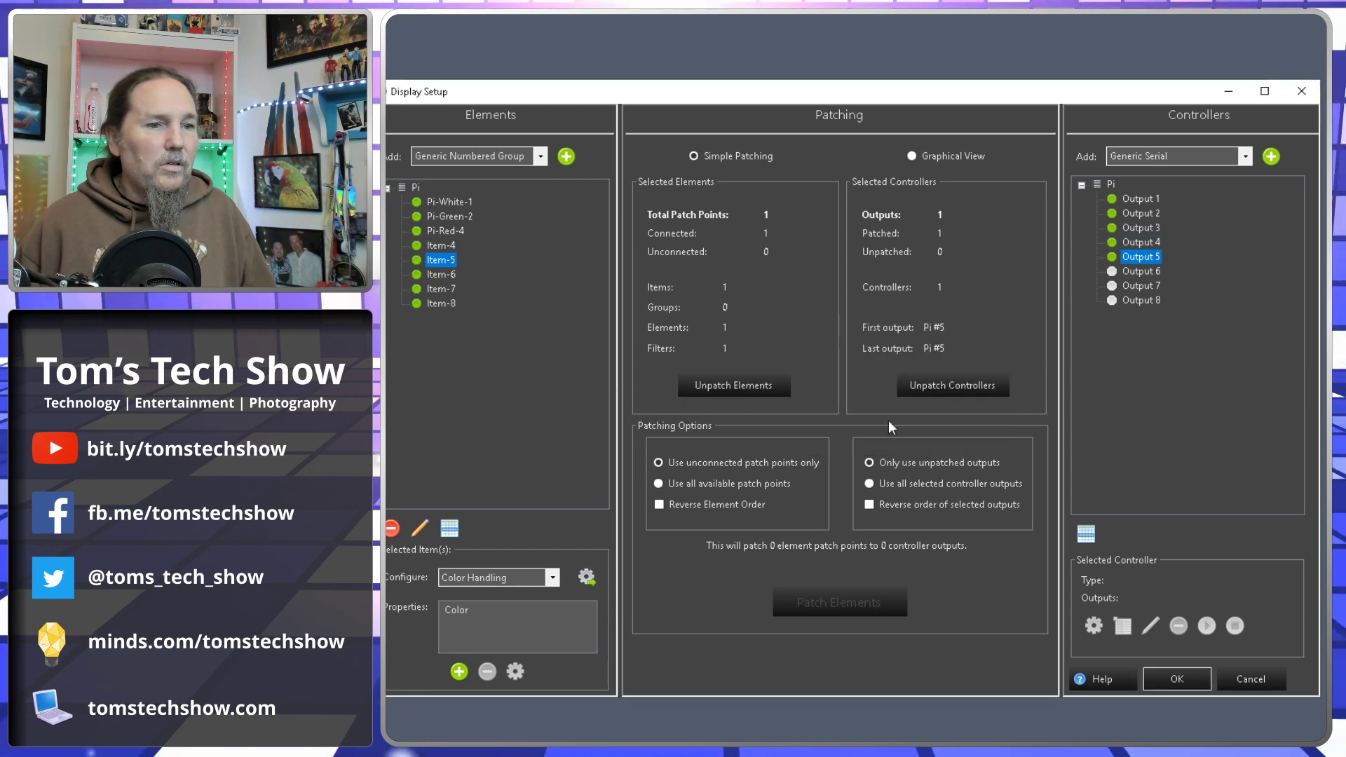
pyautogui.click(432, 276)
pyautogui.click(1140, 272)
pyautogui.click(831, 600)
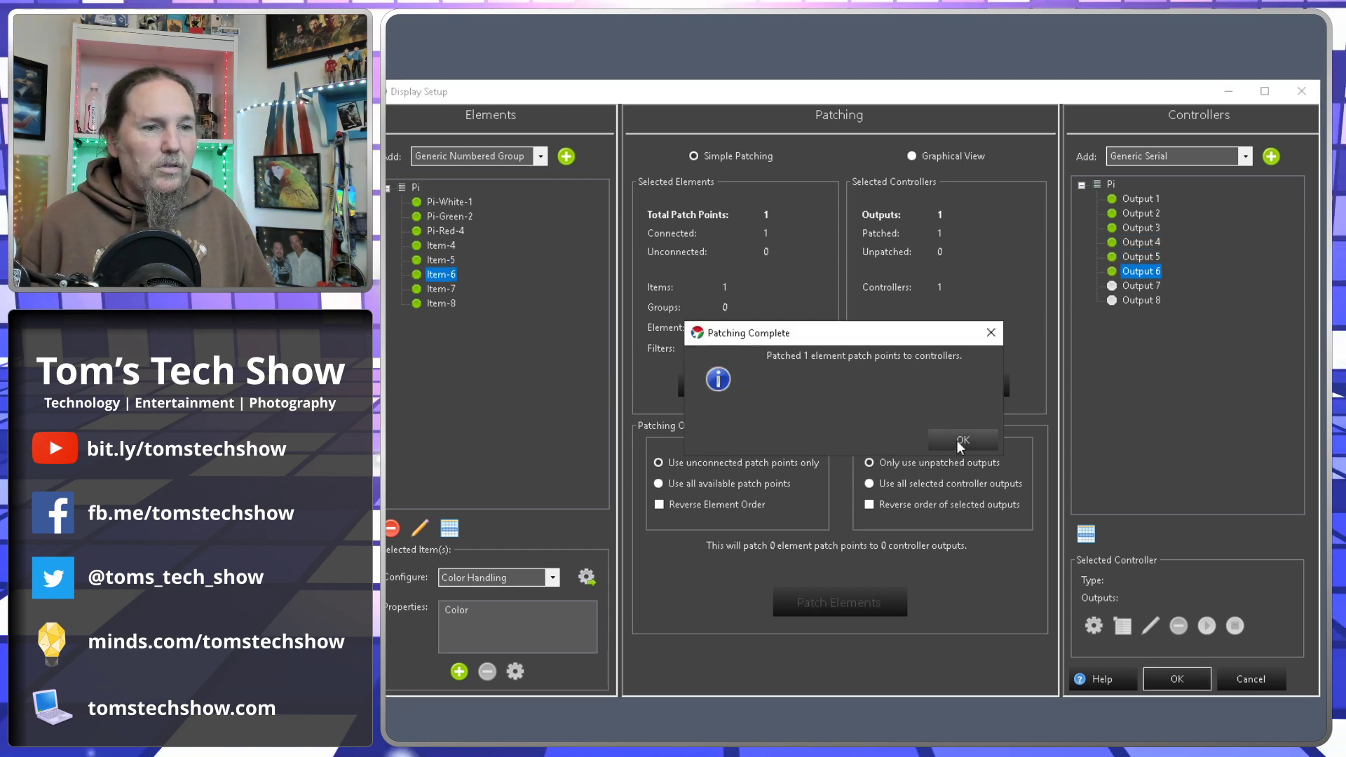
pyautogui.click(960, 440)
# Patch Item-7 and Item-8 to Outputs 7 and 8, then select the Pi group and controller.
pyautogui.click(441, 289)
pyautogui.click(1142, 286)
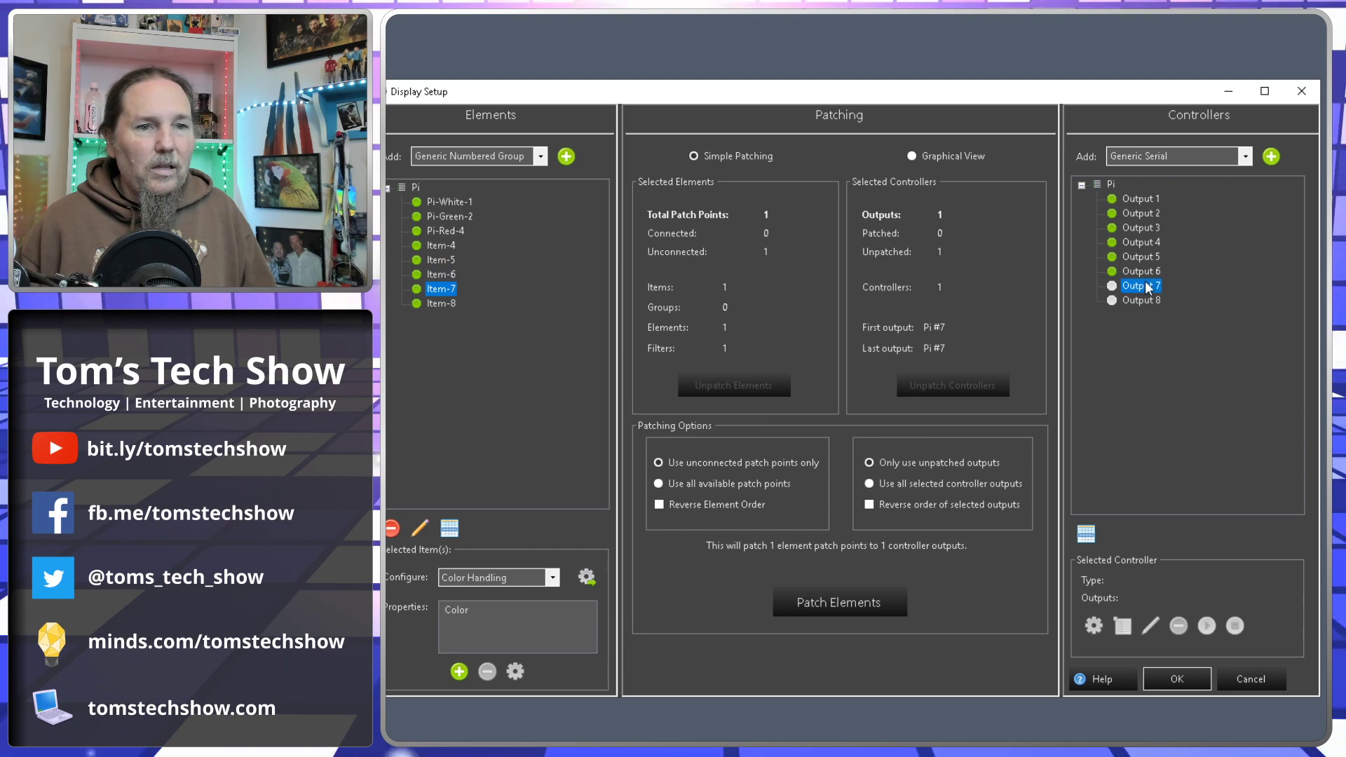
pyautogui.click(856, 596)
pyautogui.click(961, 436)
pyautogui.click(441, 313)
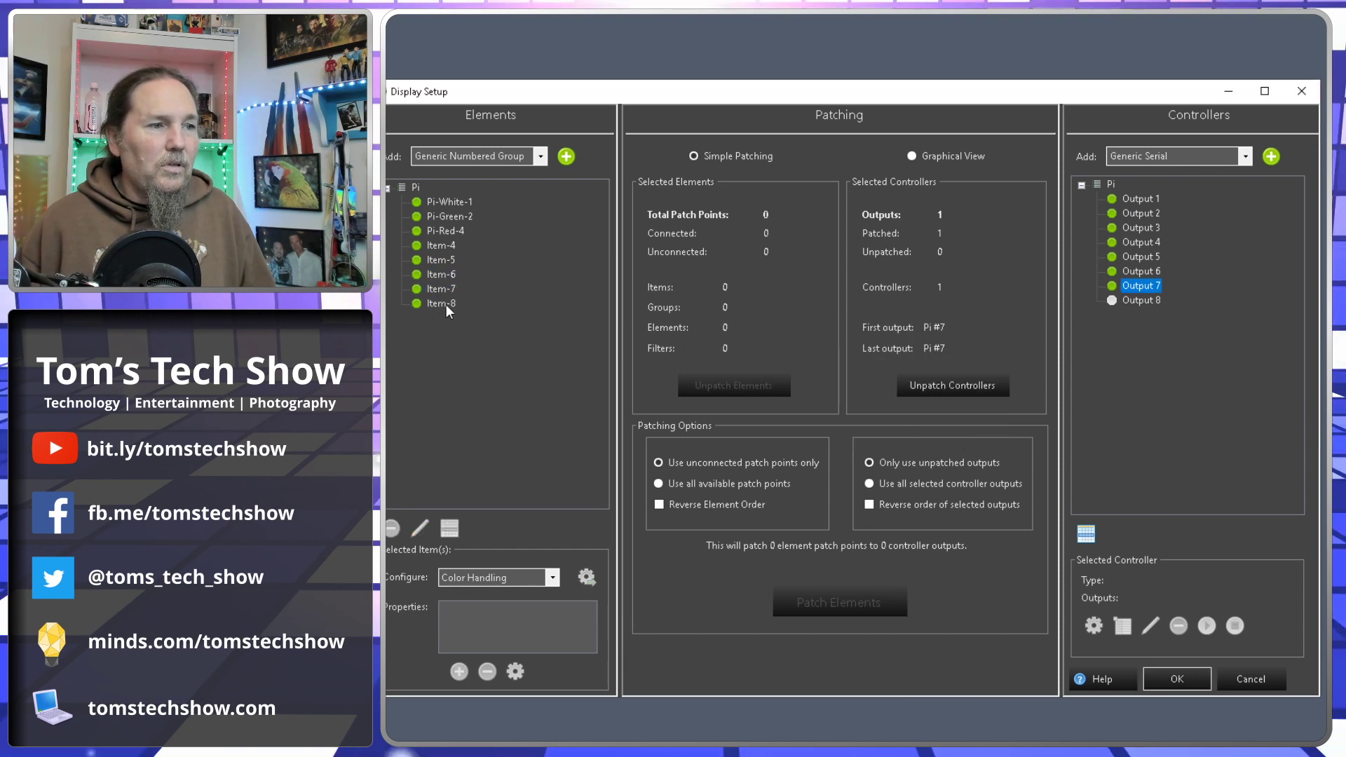
pyautogui.click(442, 305)
pyautogui.click(1144, 300)
pyautogui.click(869, 602)
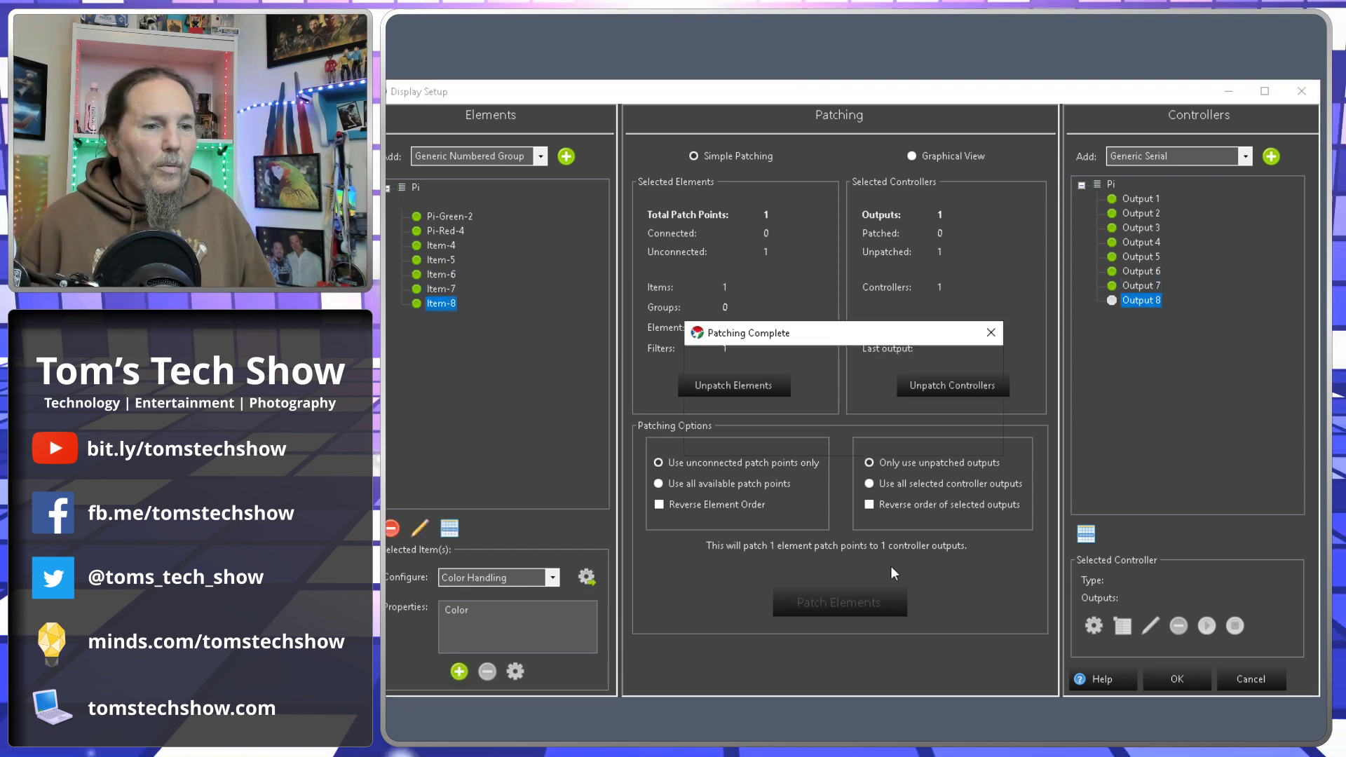
pyautogui.click(975, 426)
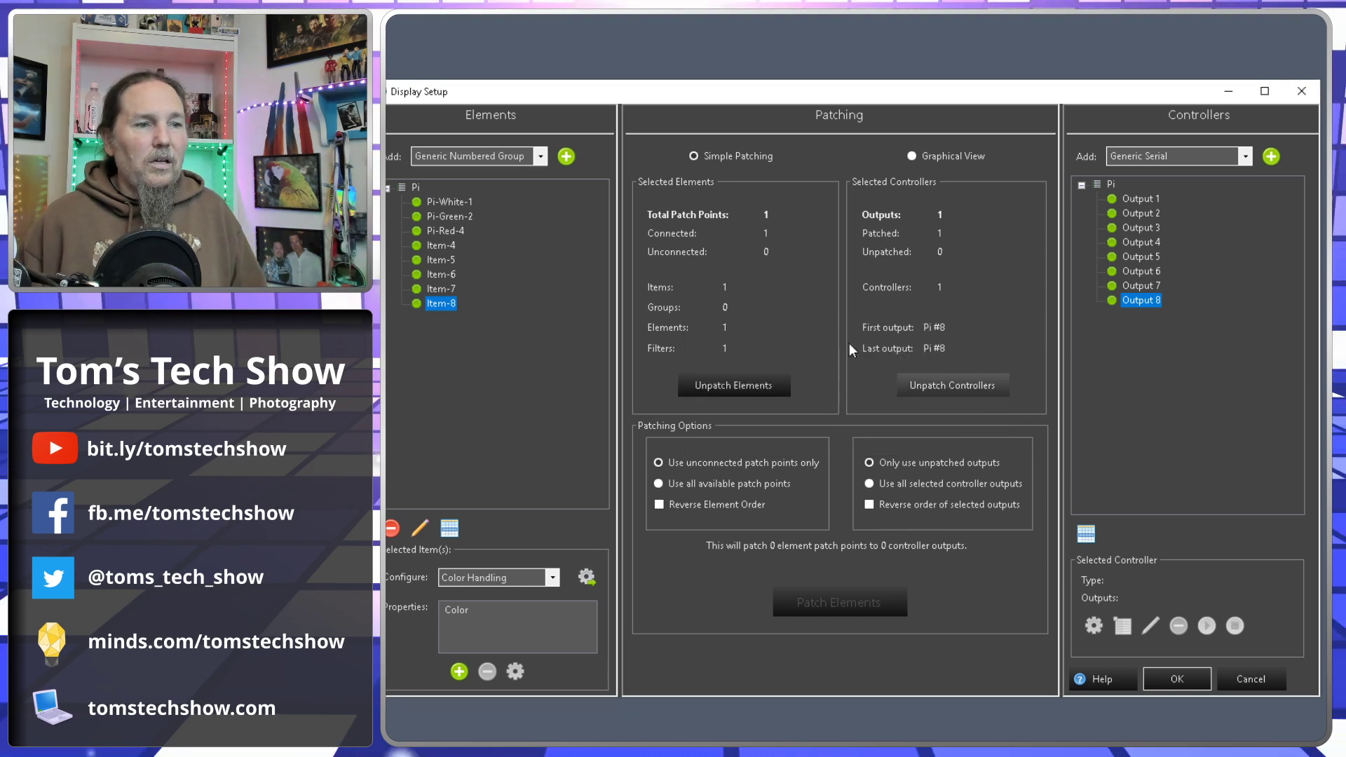
pyautogui.click(416, 187)
pyautogui.click(1108, 183)
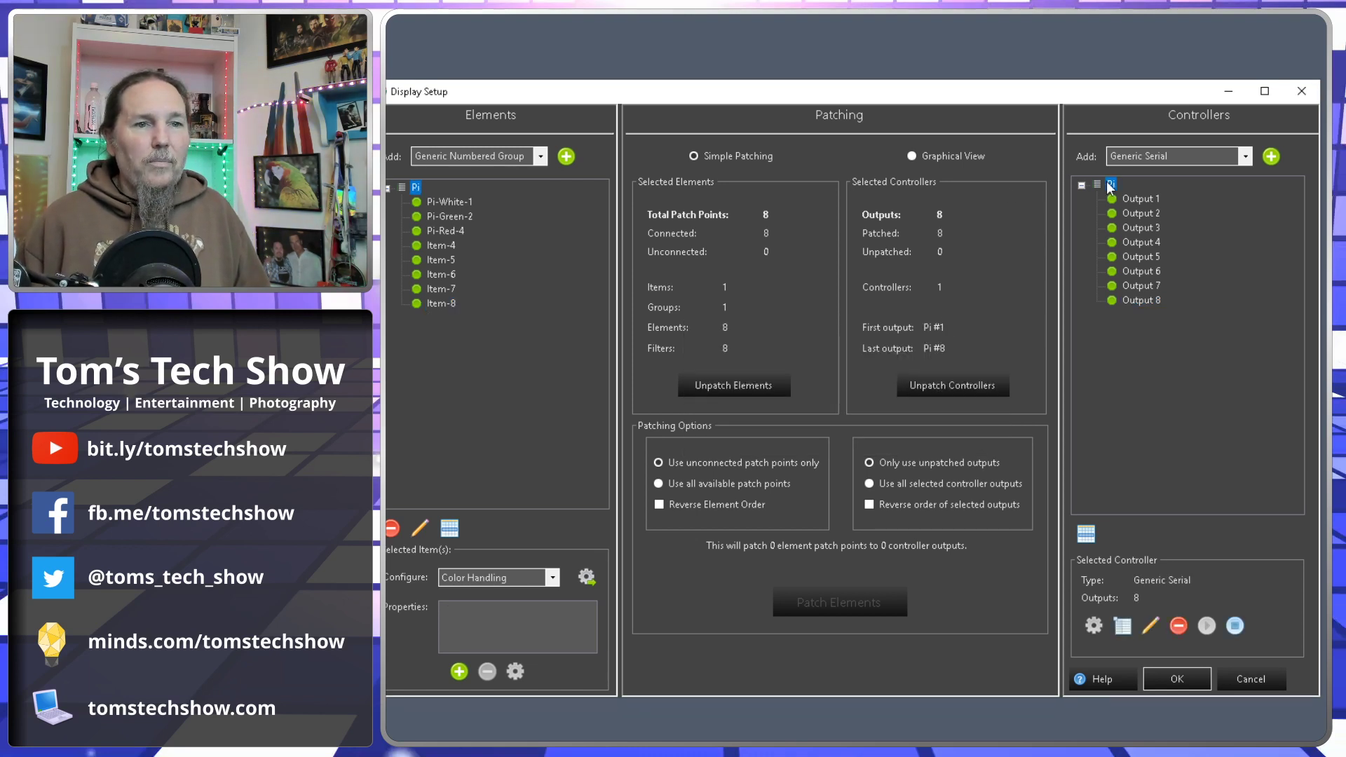
# Switch Display Setup to Graphical View to see the patch diagram.
pyautogui.click(970, 157)
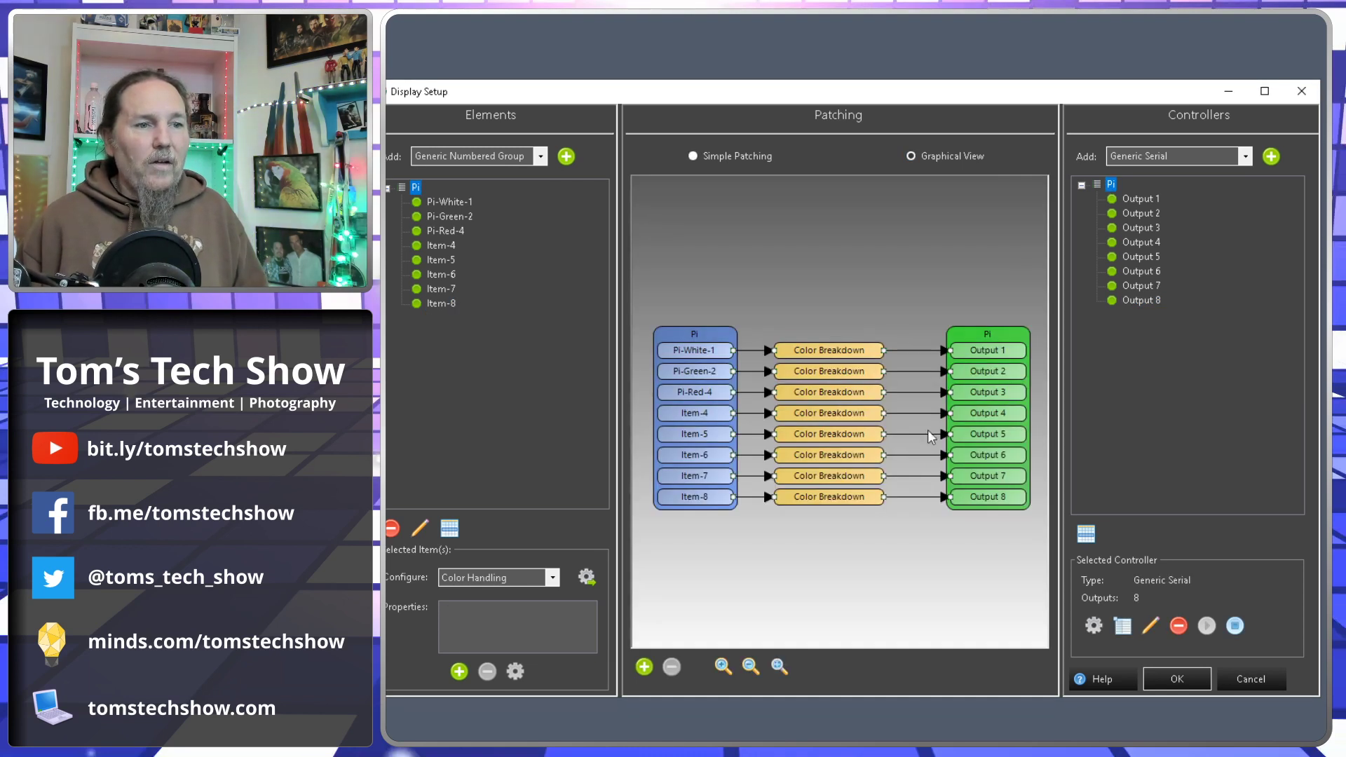
# Close Display Setup, open the Carol of the Bells sequence and scroll to its start.
pyautogui.click(1238, 677)
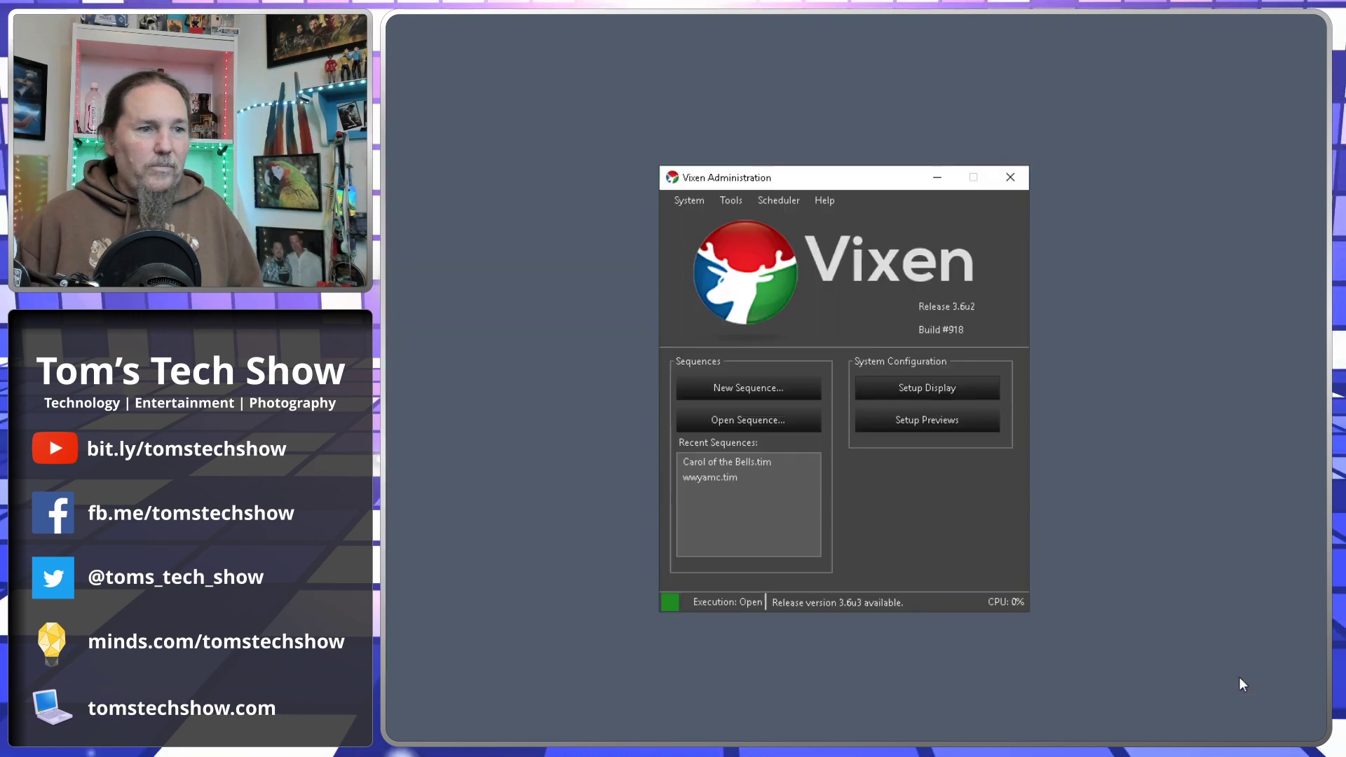
pyautogui.doubleClick(747, 465)
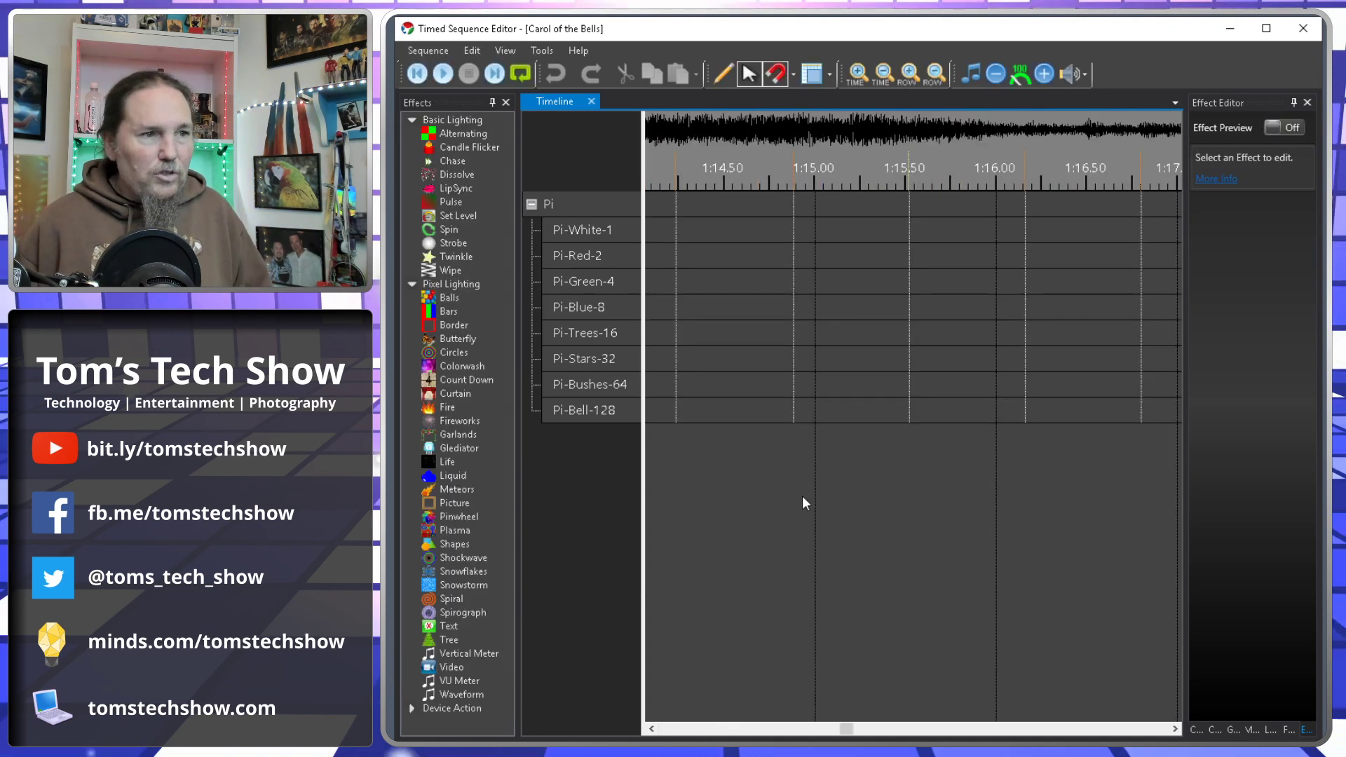
pyautogui.moveTo(846, 730); pyautogui.dragTo(649, 733)
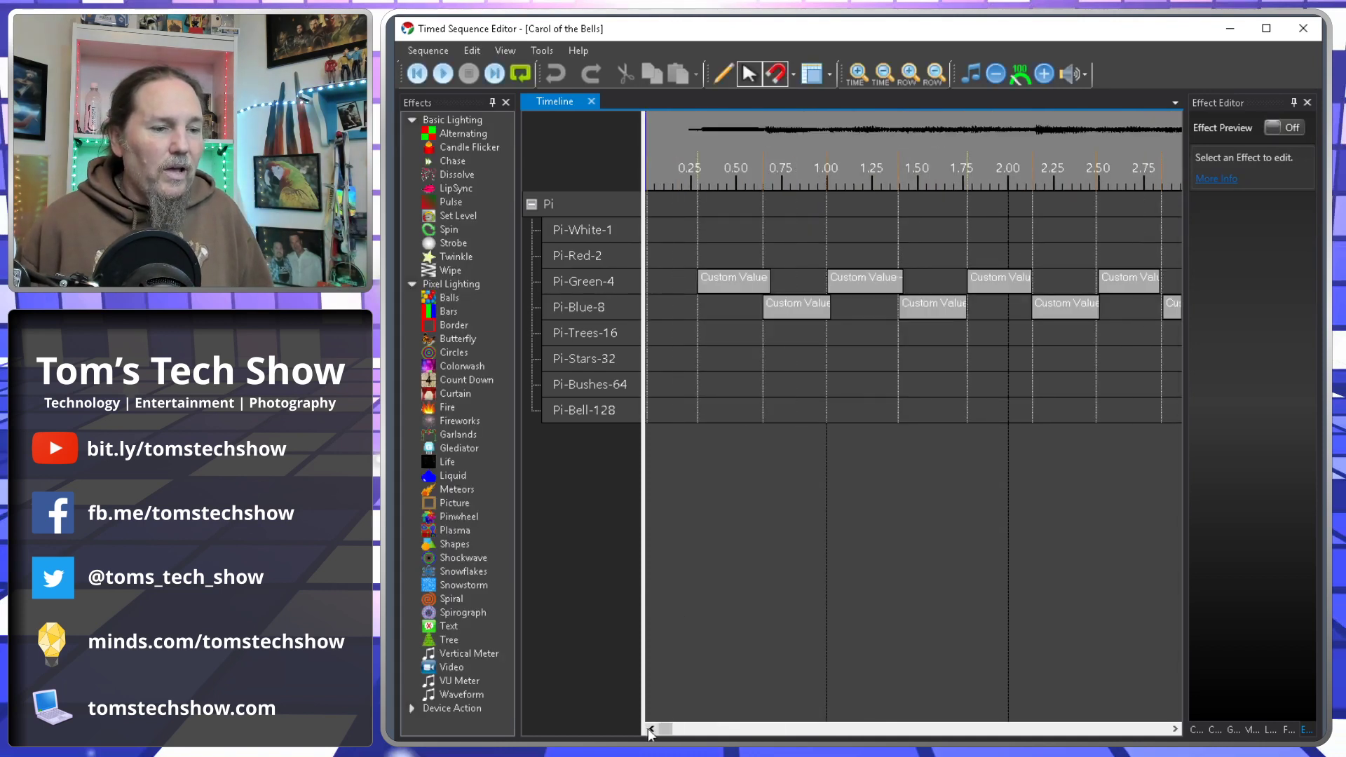
# Check the custom values on Pi-White-1, Green-4, Blue-8, Trees-16, Stars-32, Bushes-64 and Bell-128.
pyautogui.click(586, 236)
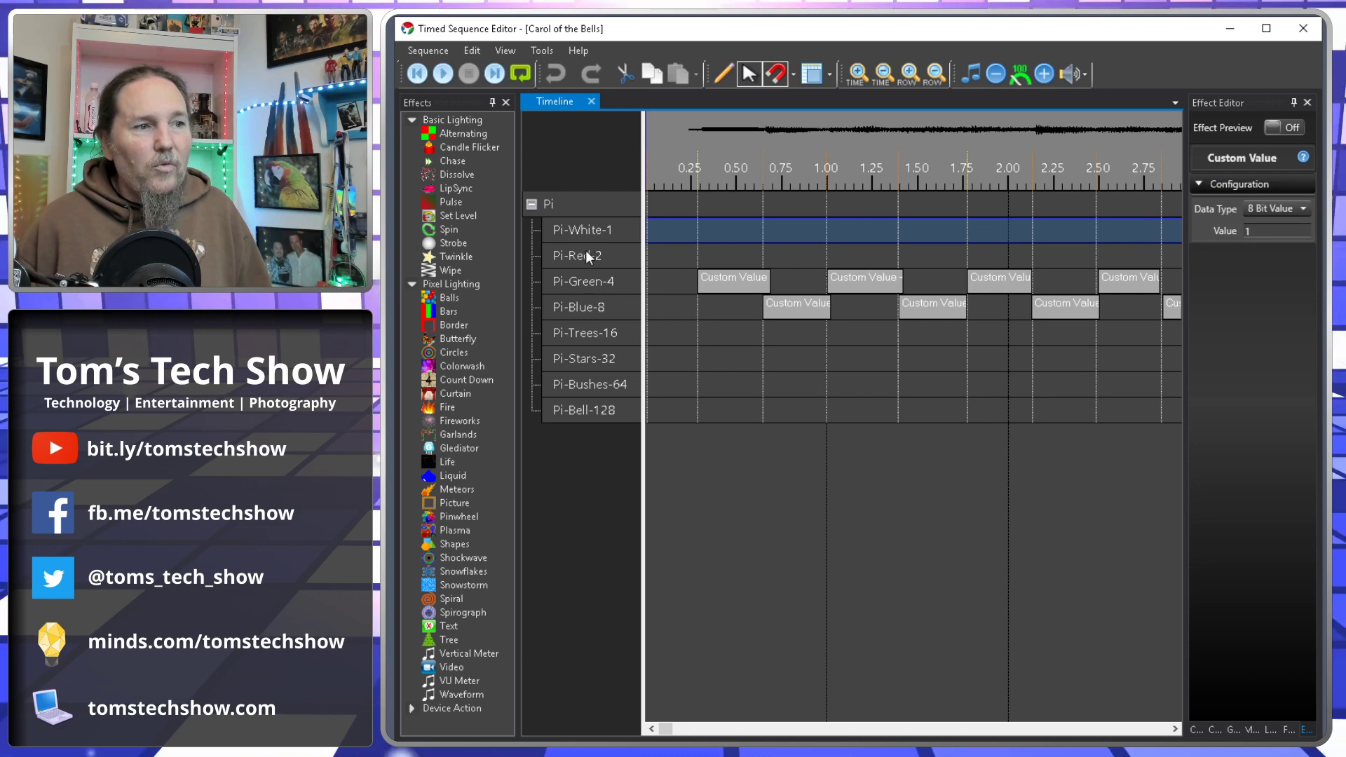
pyautogui.click(587, 288)
pyautogui.click(588, 301)
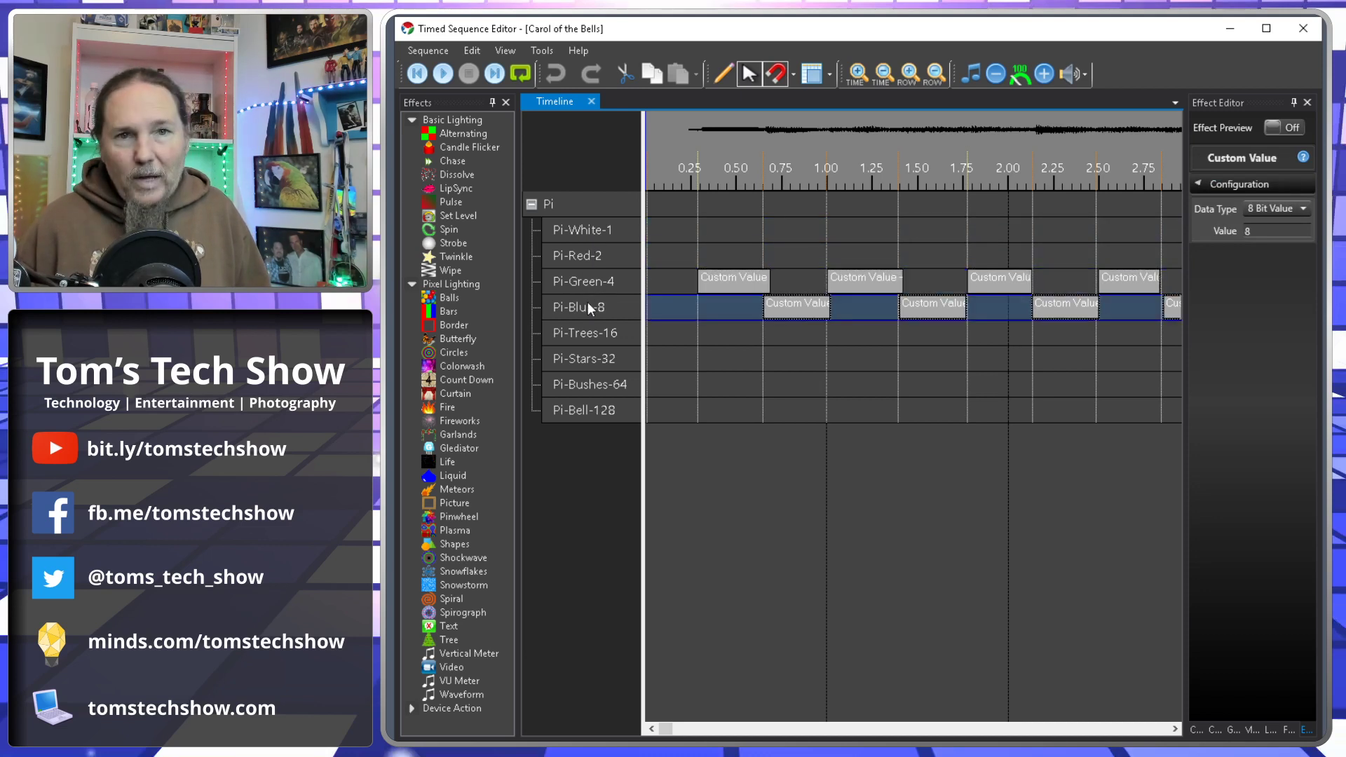
pyautogui.click(587, 331)
pyautogui.click(594, 362)
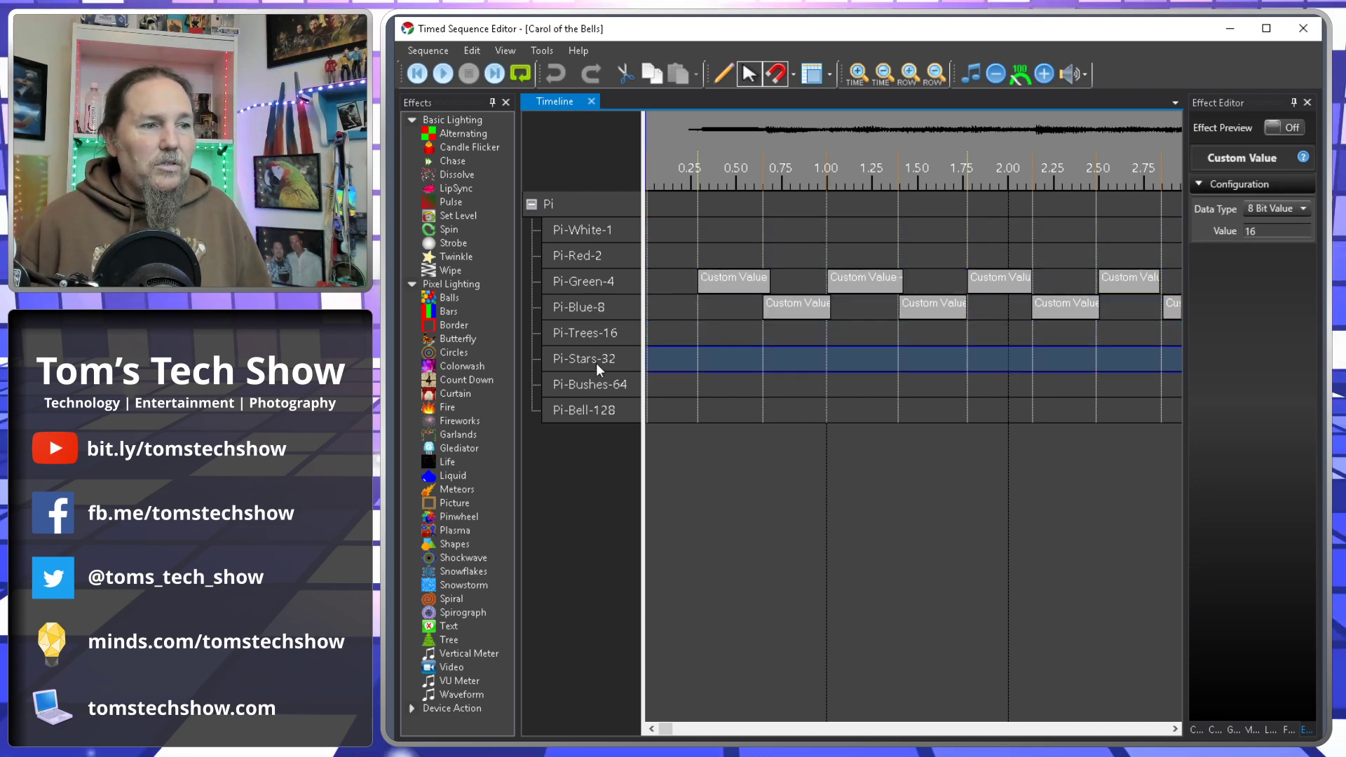
pyautogui.click(600, 391)
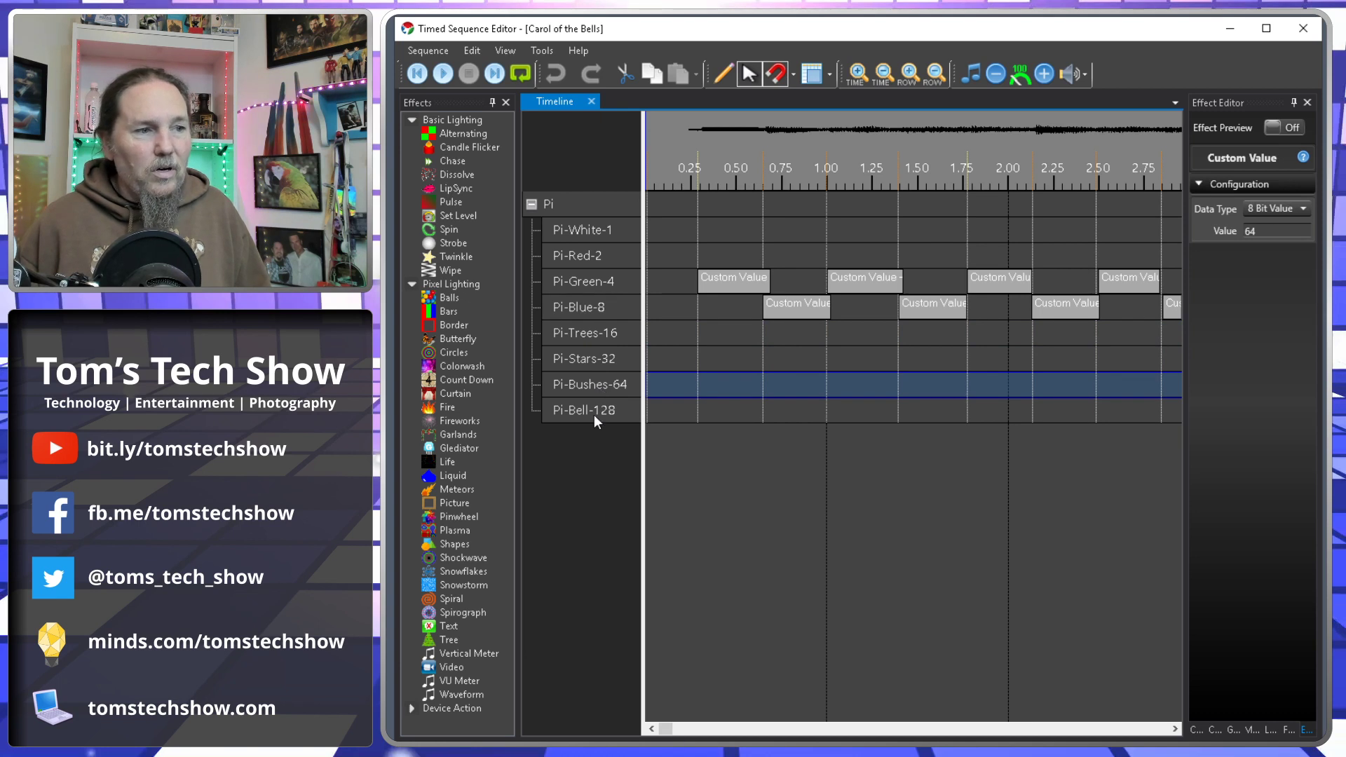
pyautogui.click(594, 415)
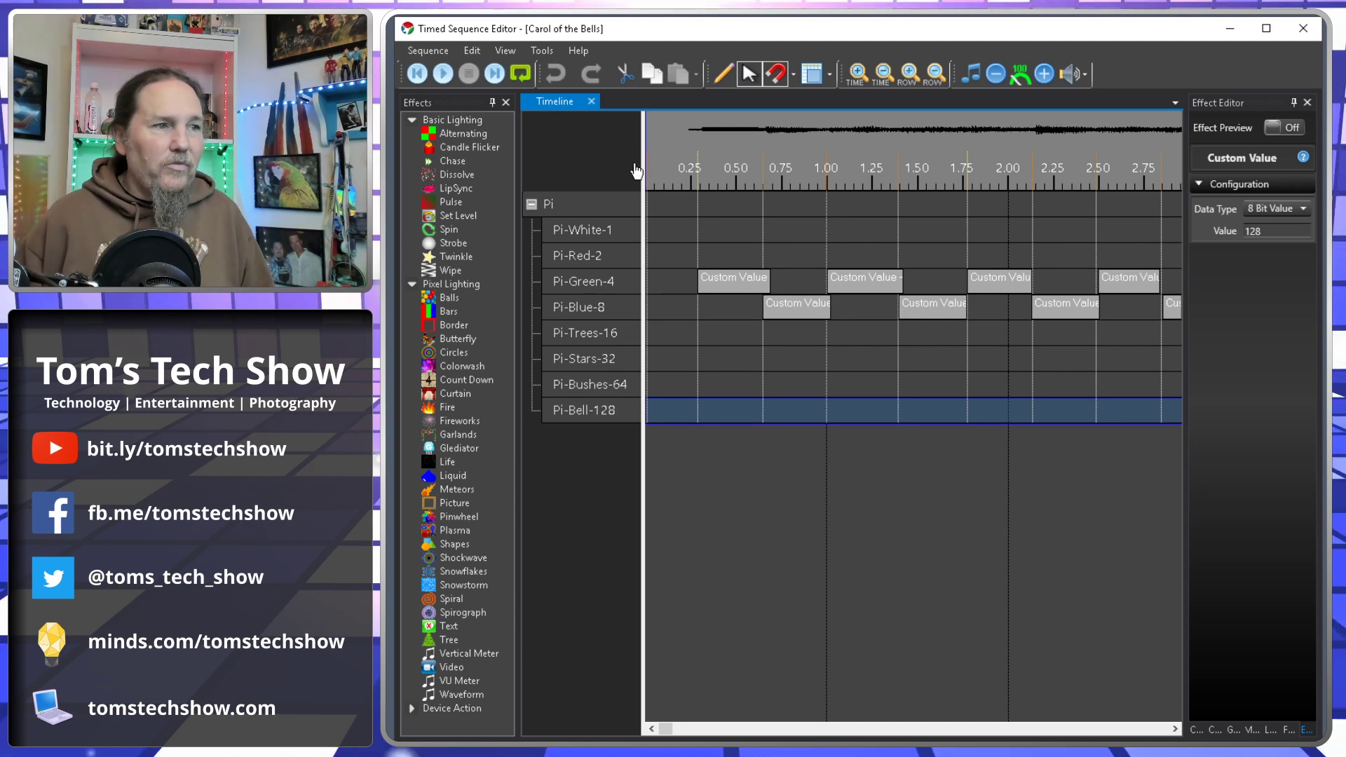
pyautogui.click(471, 230)
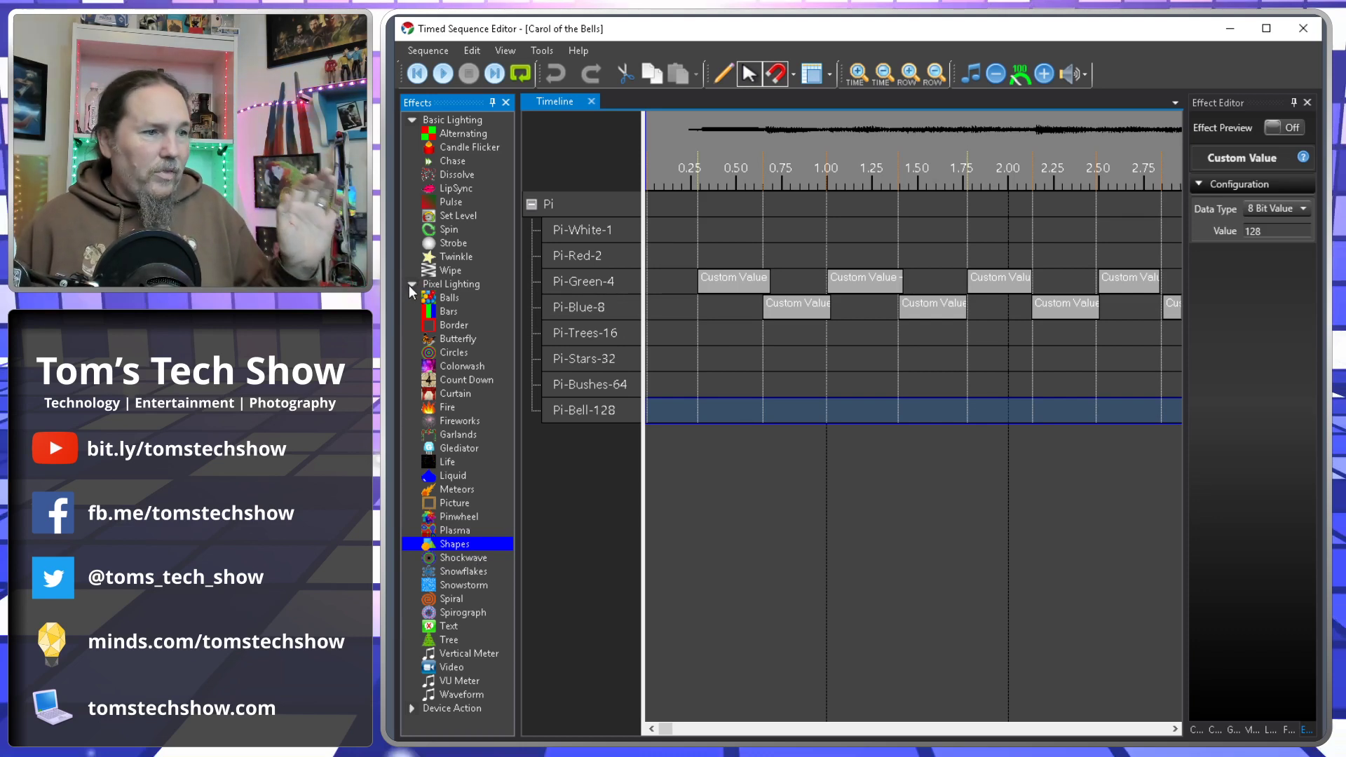
# Collapse Basic and Pixel Lighting, expand Device Action, and start playing the sequence.
pyautogui.click(464, 351)
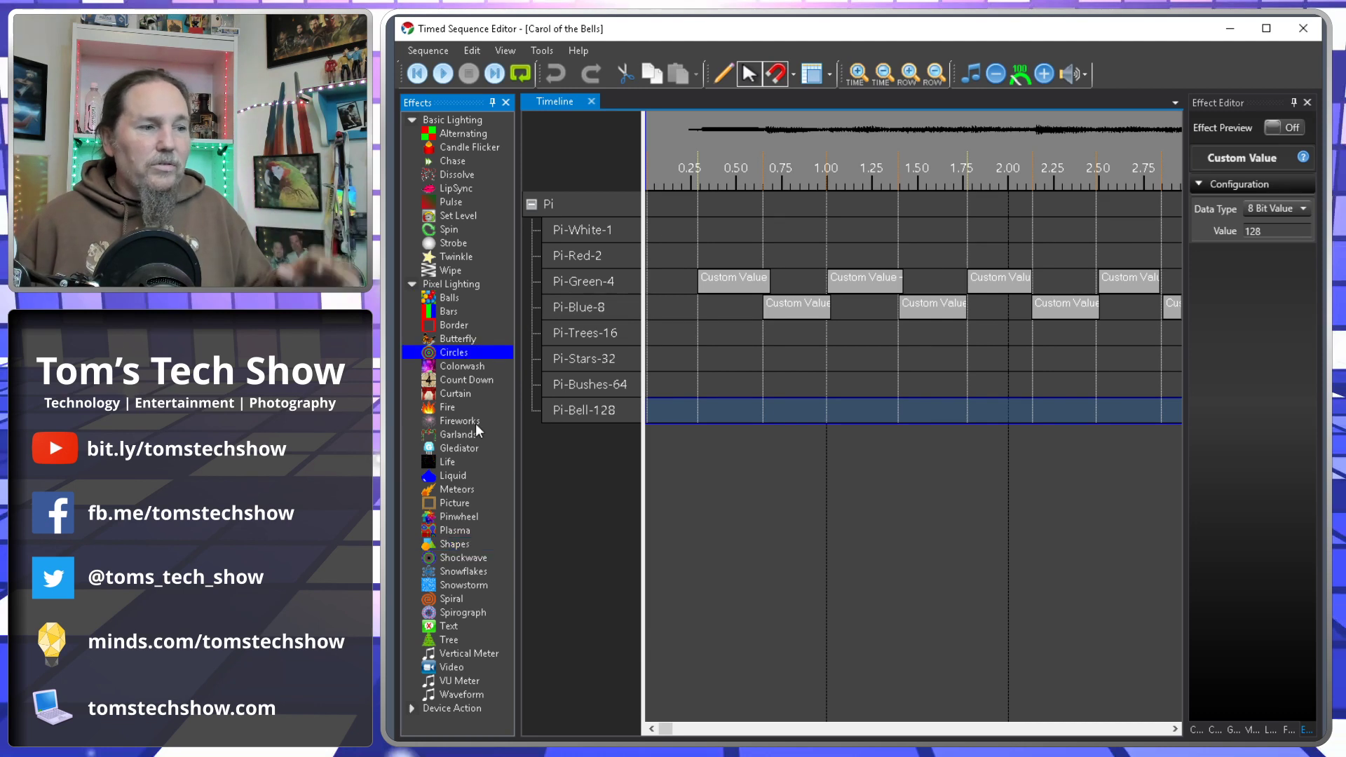
pyautogui.click(471, 531)
pyautogui.click(457, 202)
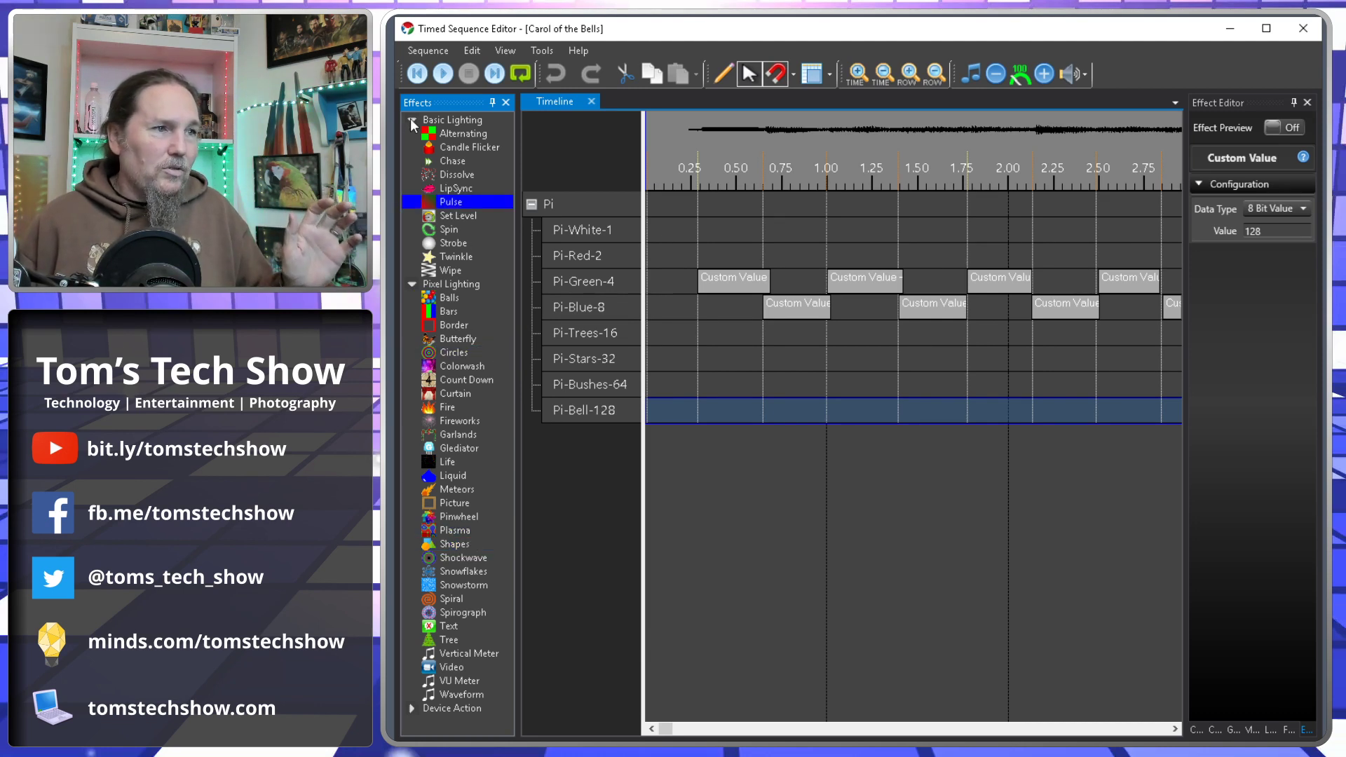
pyautogui.click(412, 121)
pyautogui.click(412, 134)
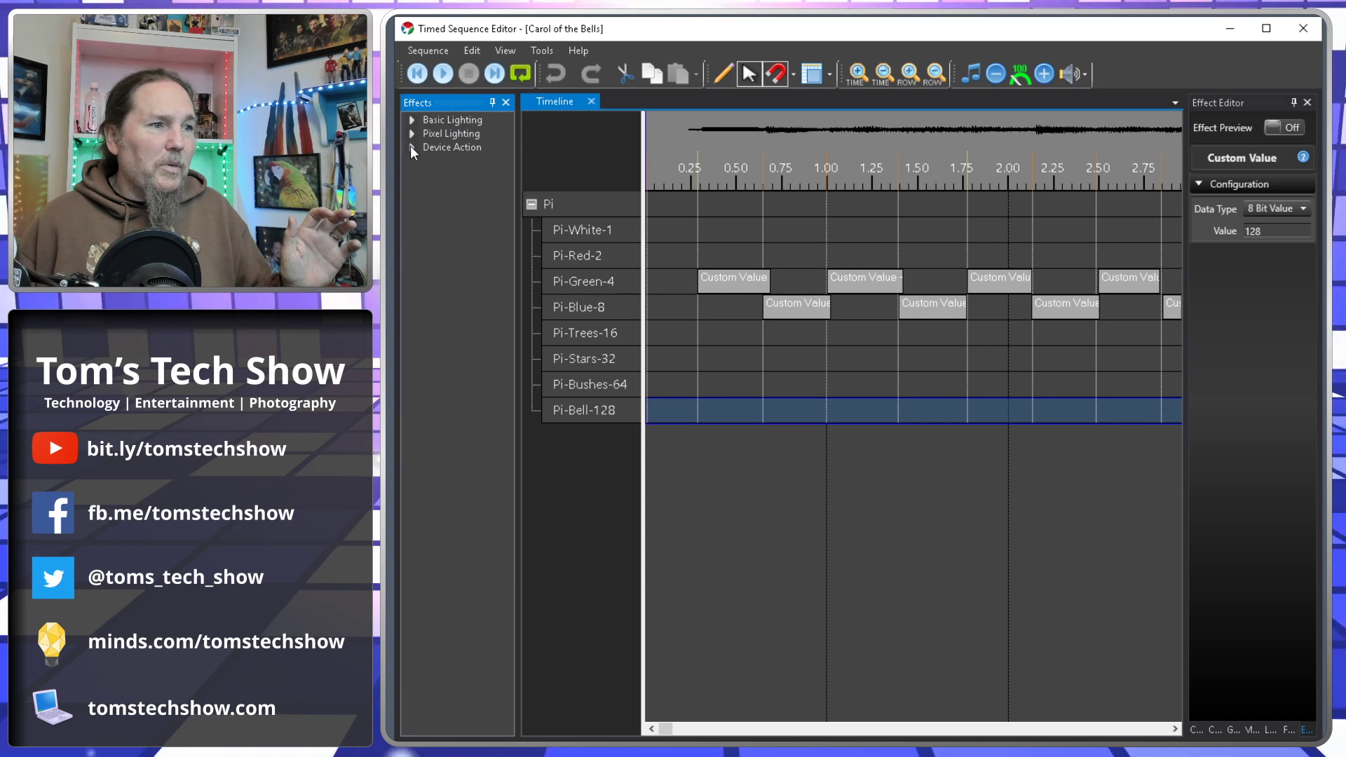
pyautogui.click(412, 148)
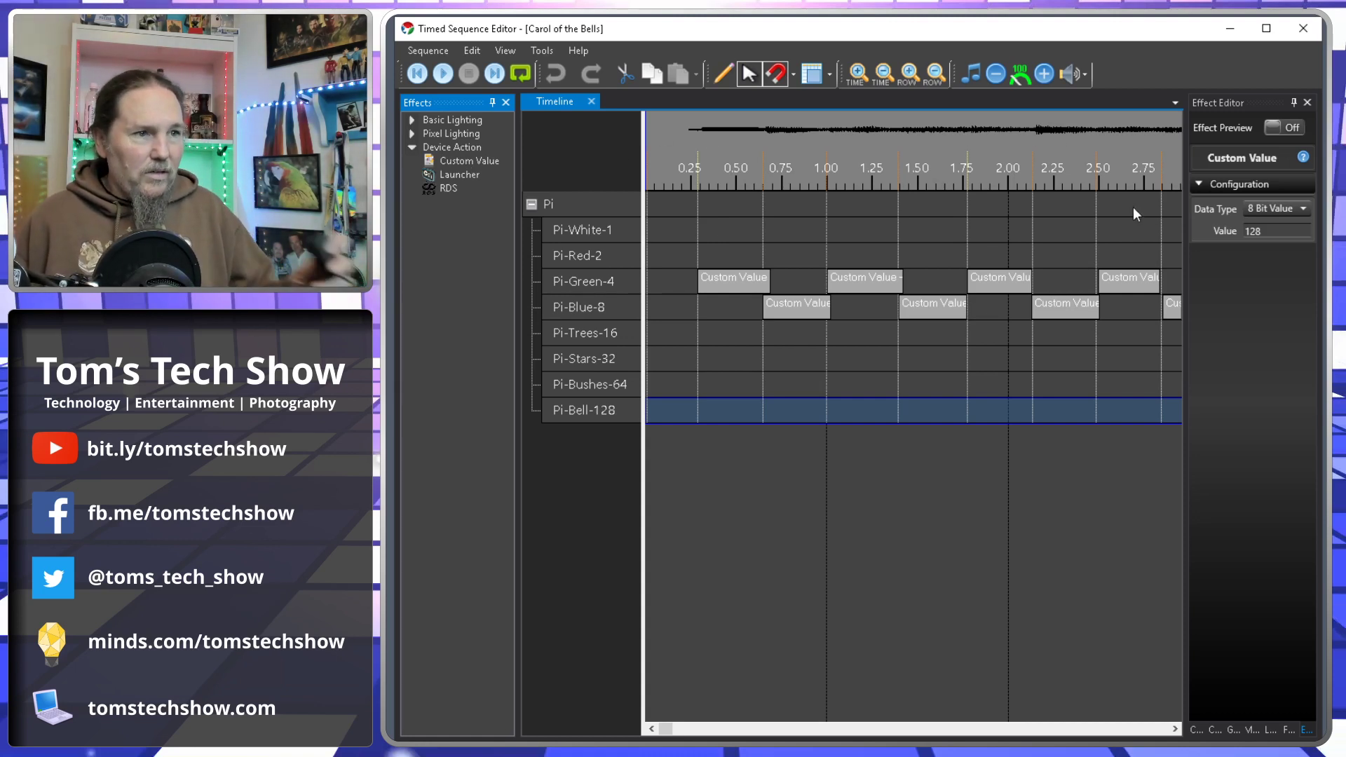
pyautogui.click(444, 74)
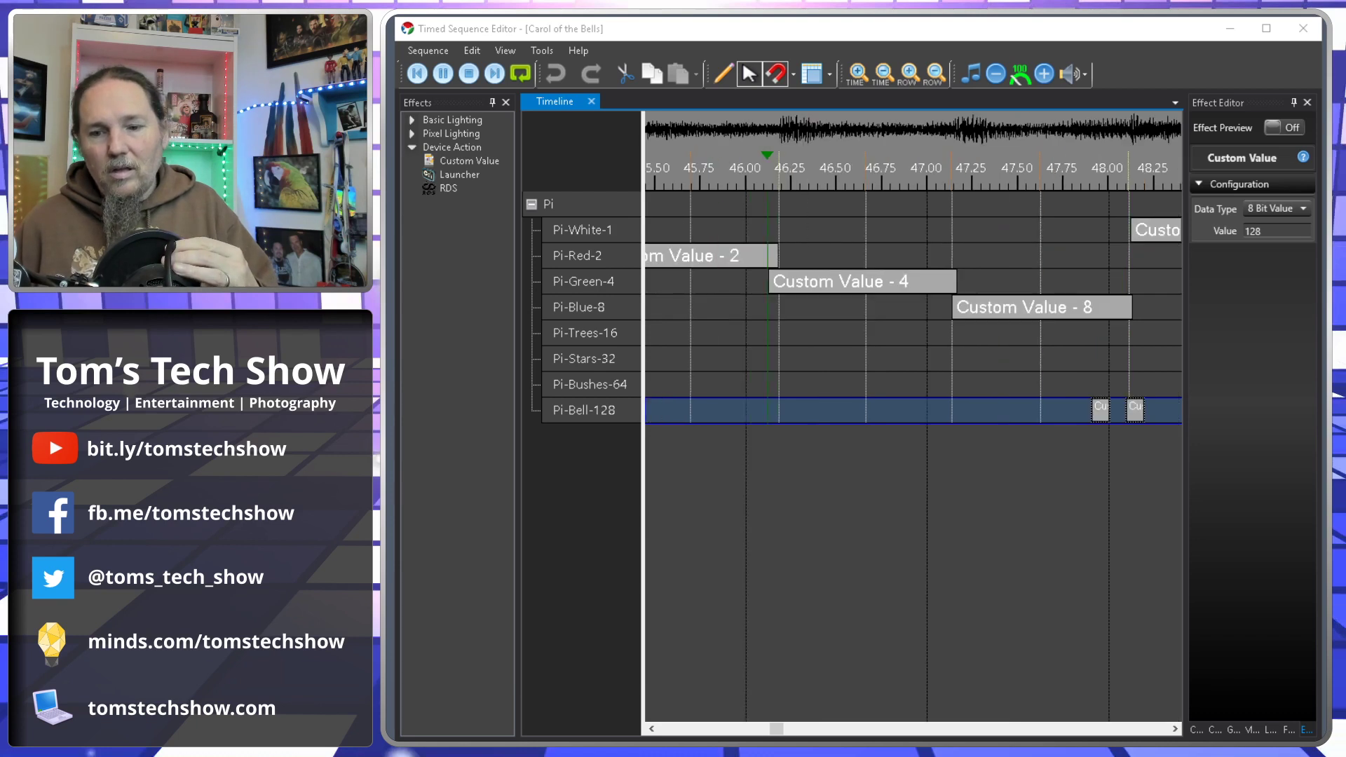
# Stop the Carol of the Bells playback near the 48–50 s mark and shift the timeline view.
pyautogui.click(469, 78)
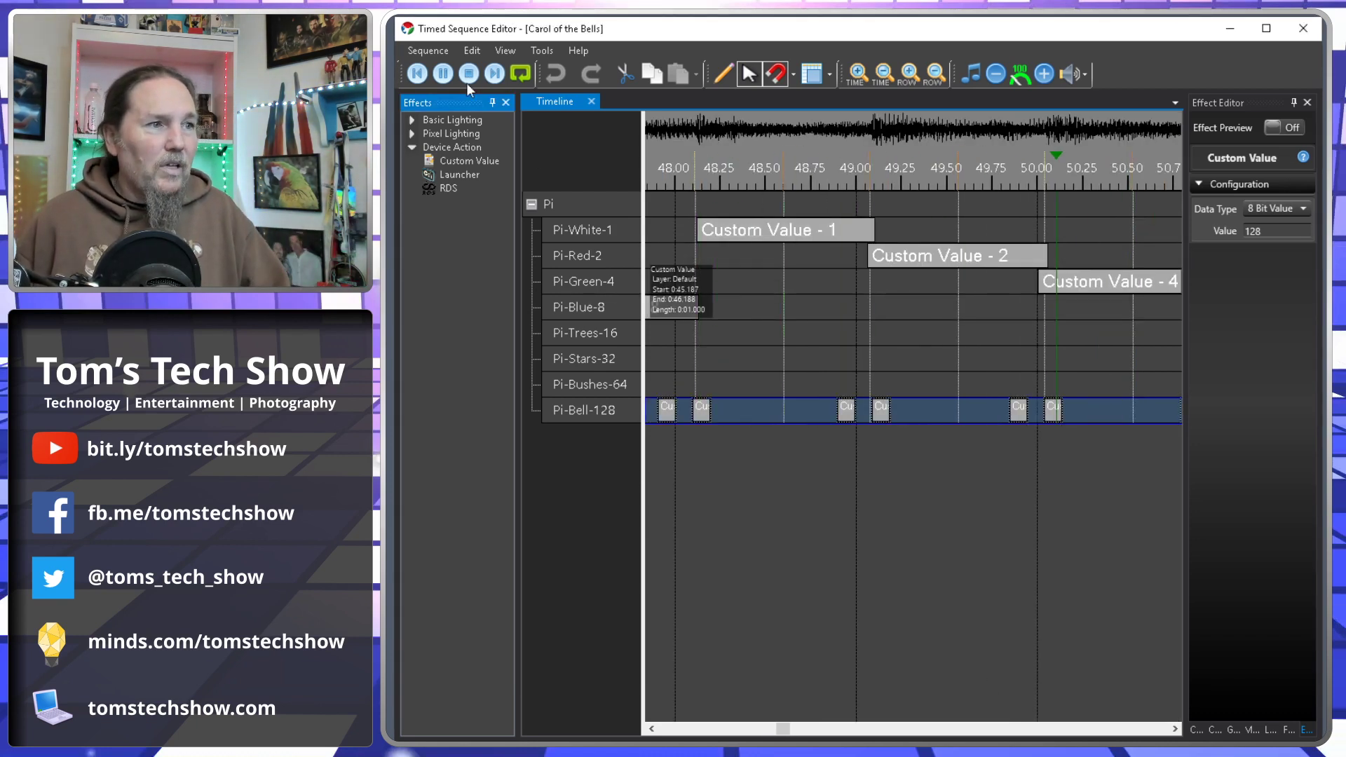
pyautogui.click(468, 75)
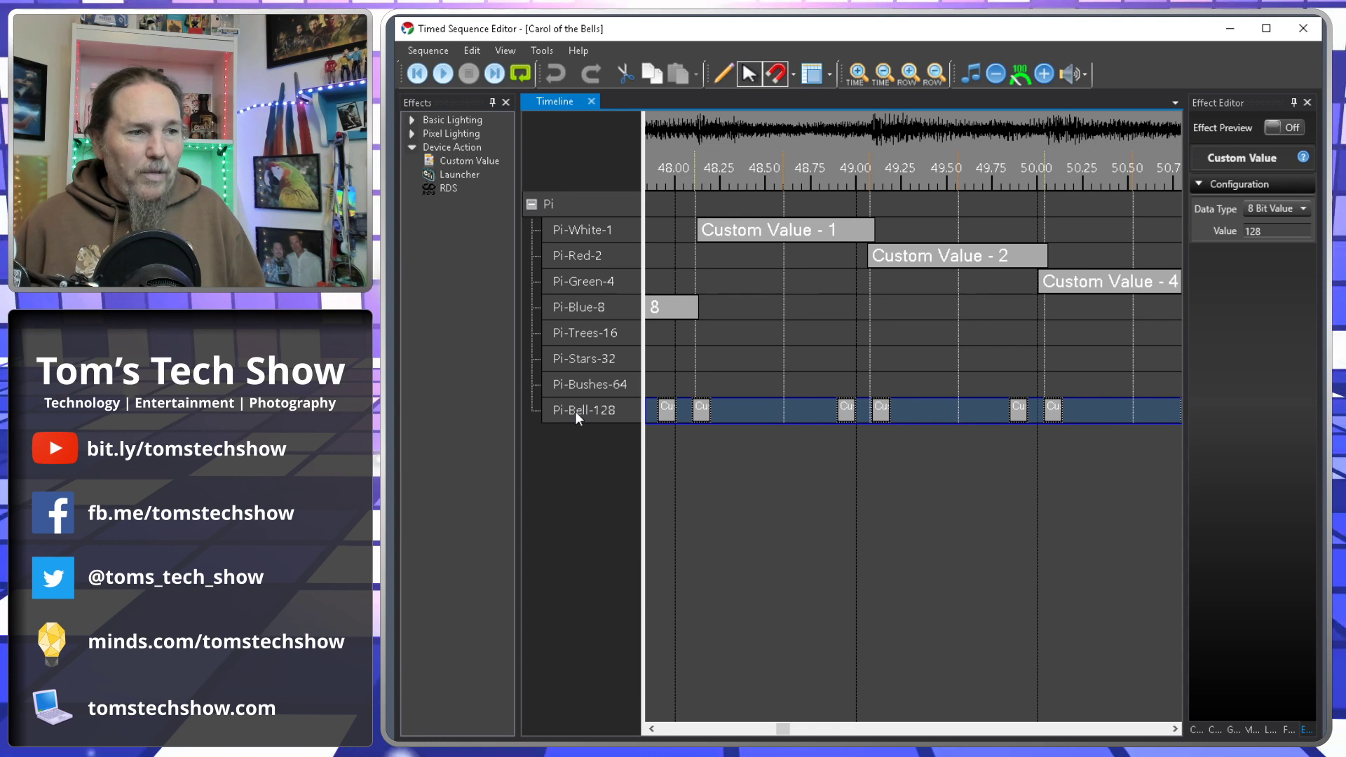
pyautogui.click(662, 410)
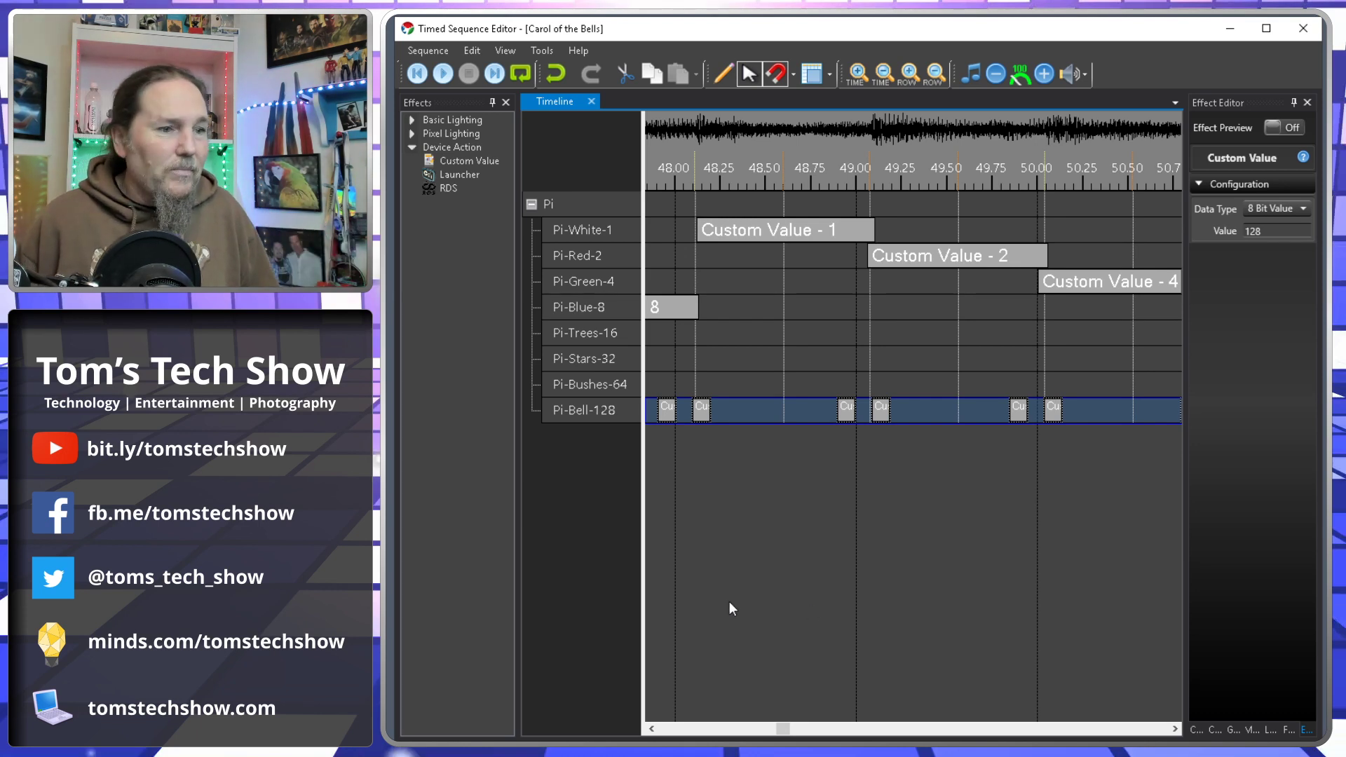
pyautogui.moveTo(783, 729); pyautogui.dragTo(795, 729)
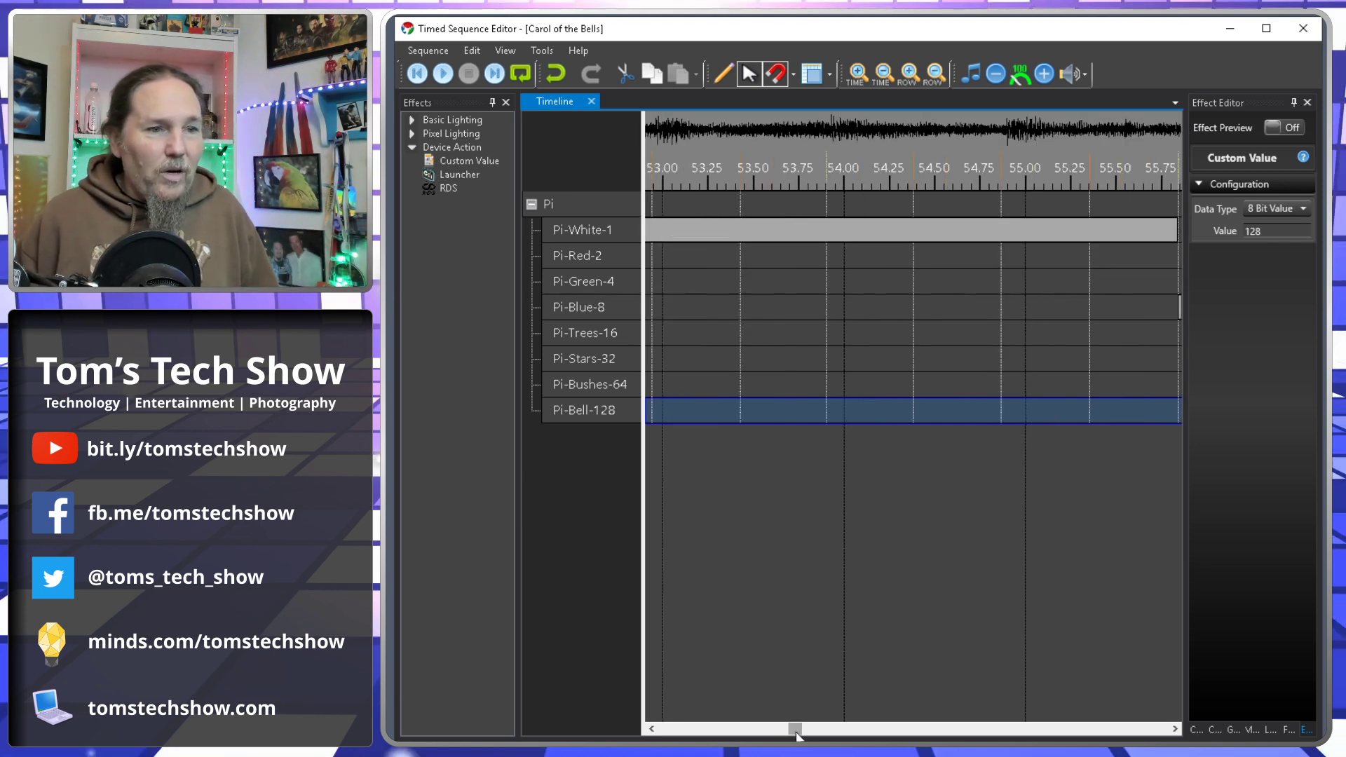
# Place a Custom Value effect on Pi-Bell-128 near 51.6 s, set it to 128, and trim its end to ~52.5 s.
pyautogui.click(748, 728)
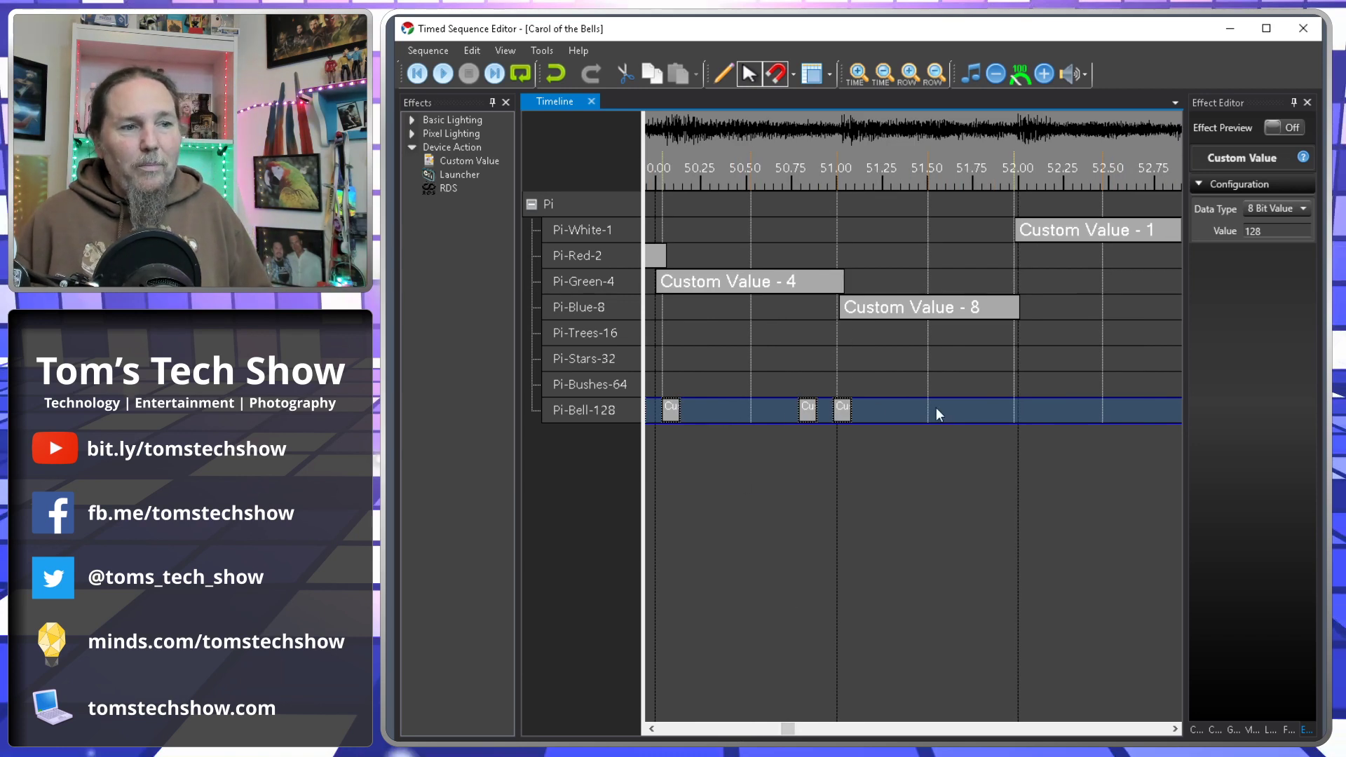
pyautogui.click(456, 161)
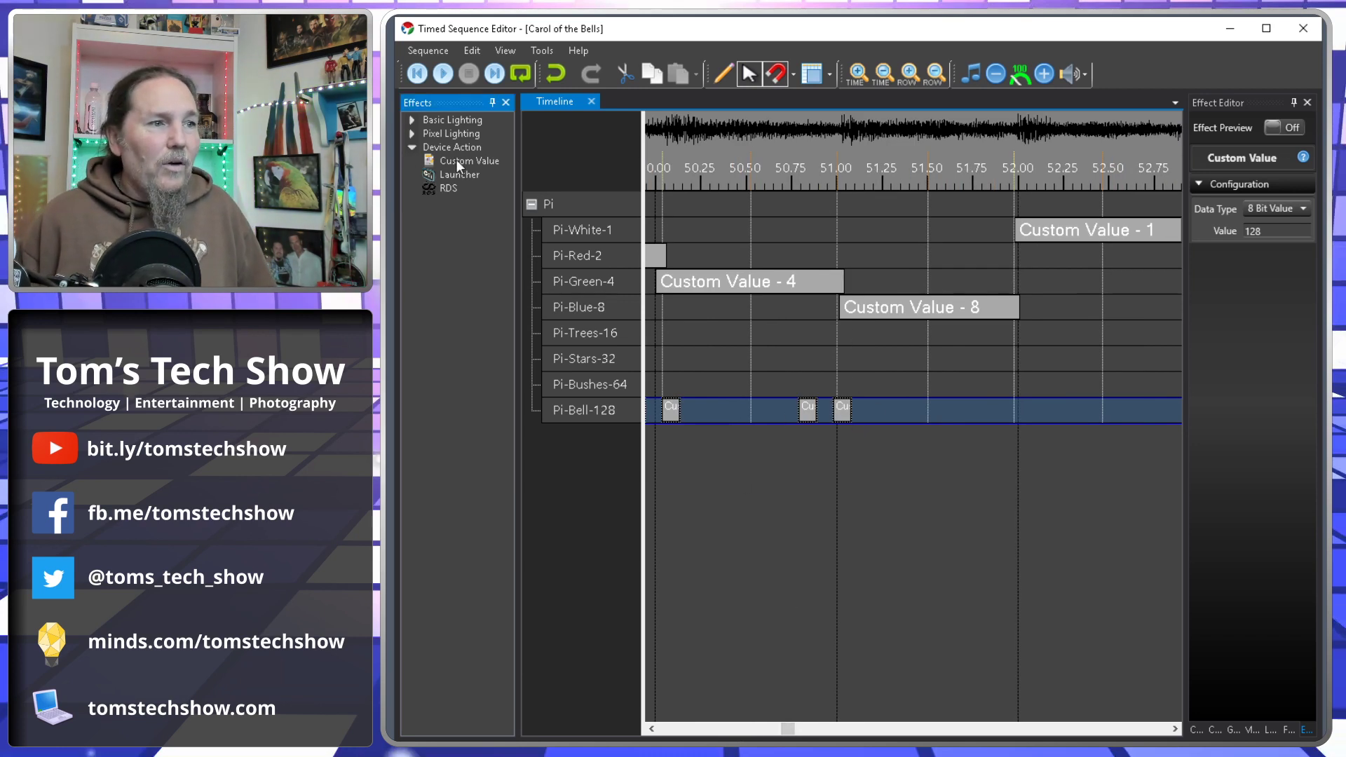
pyautogui.moveTo(456, 161); pyautogui.dragTo(952, 409)
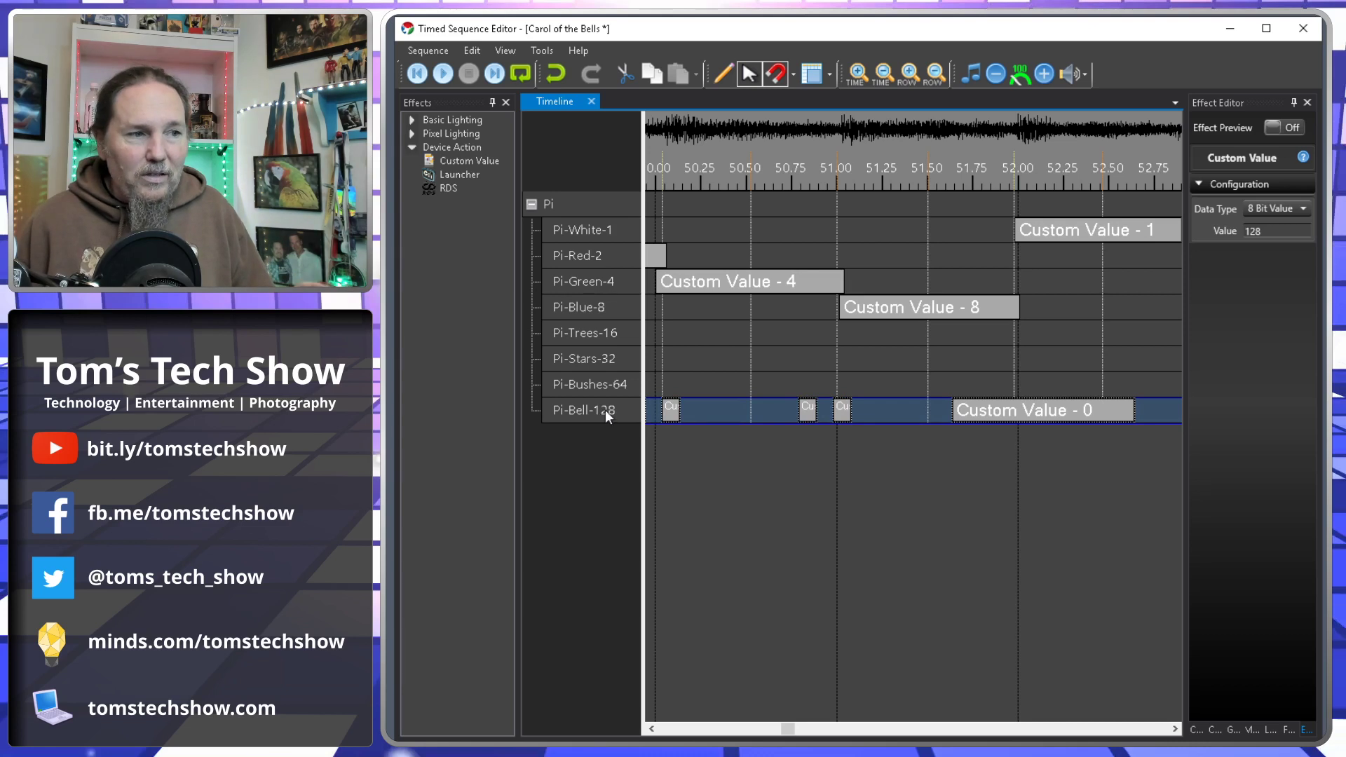
pyautogui.click(981, 412)
pyautogui.click(1215, 238)
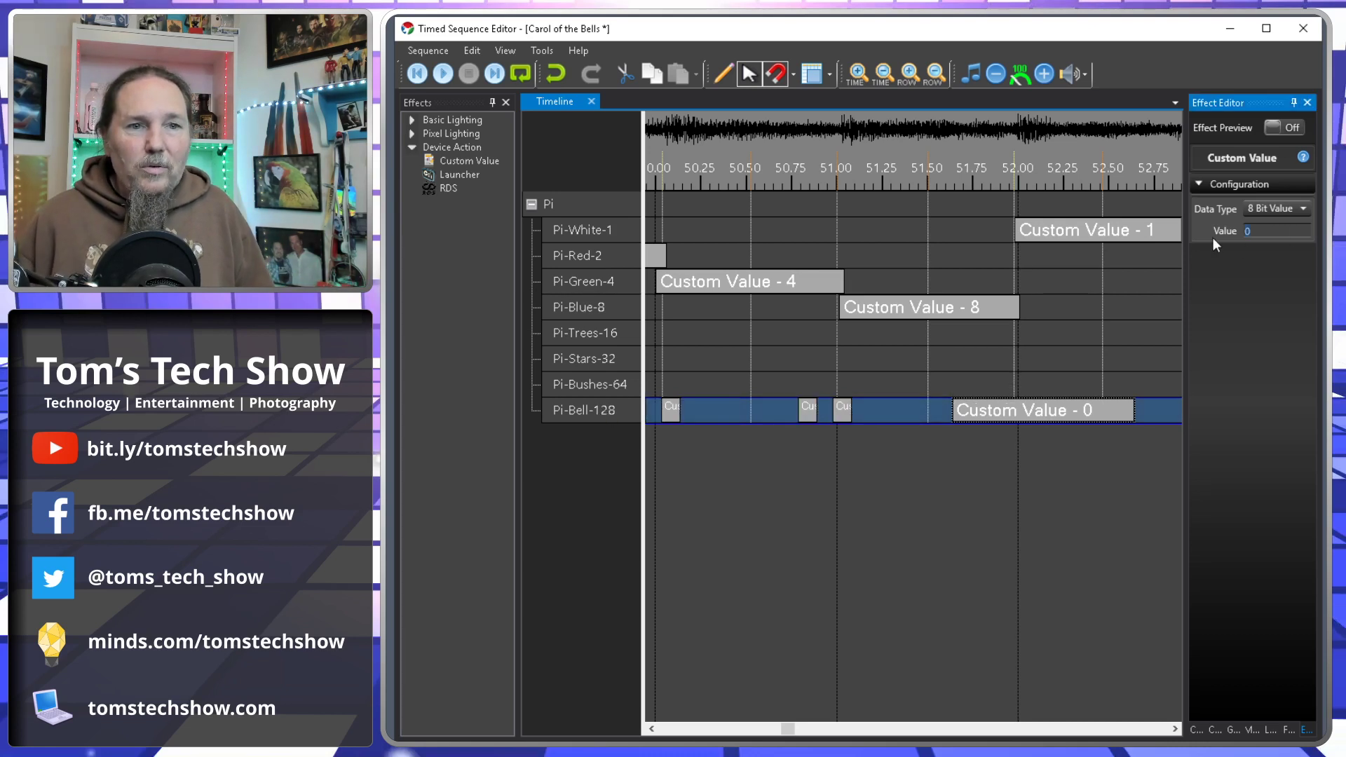
pyautogui.write('128')
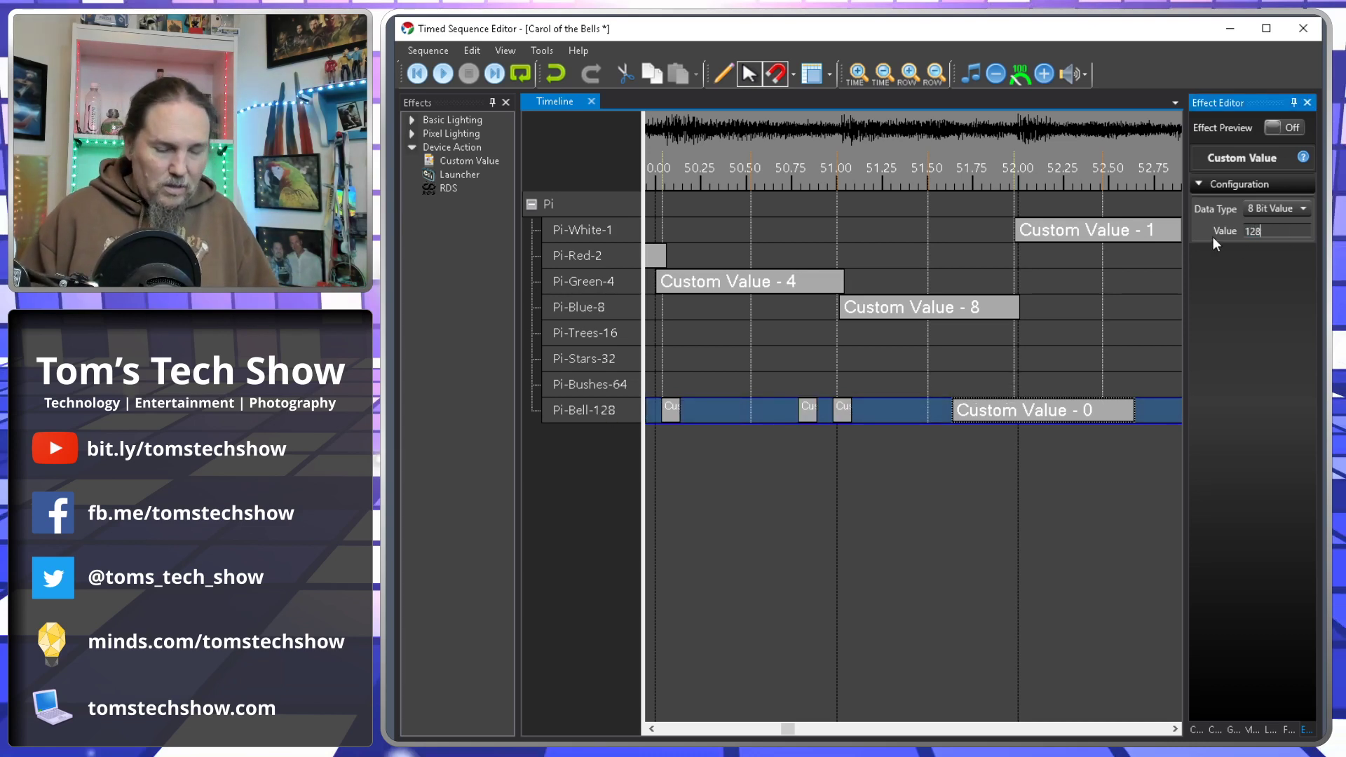
pyautogui.click(979, 414)
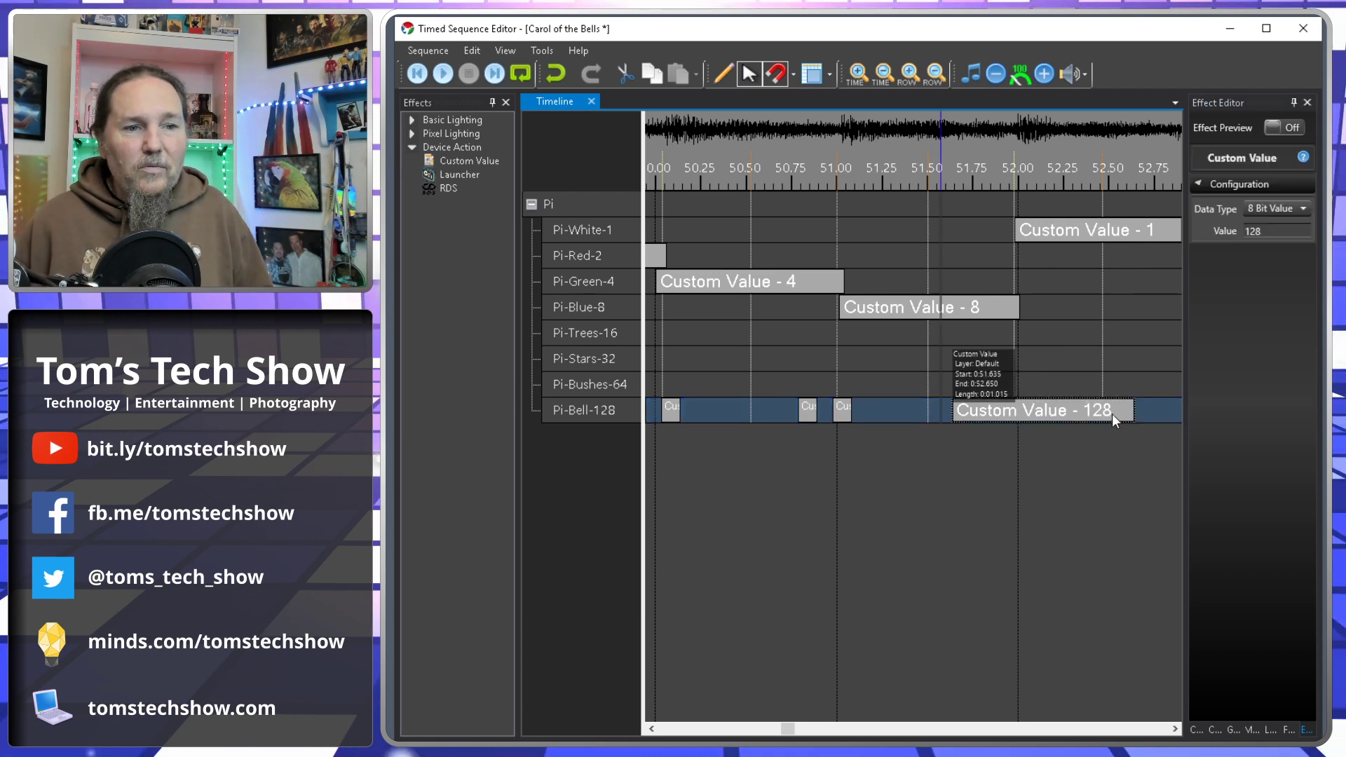
pyautogui.moveTo(1130, 414); pyautogui.dragTo(1103, 413)
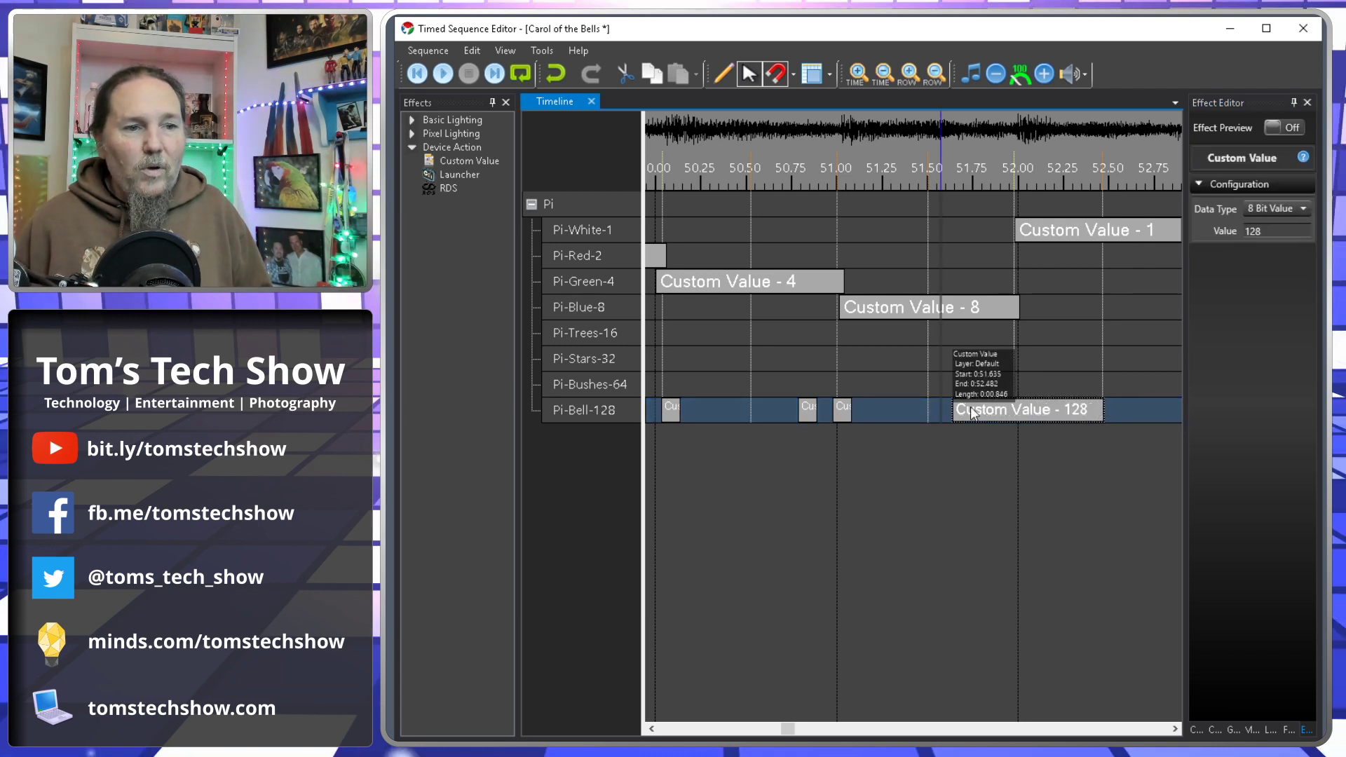
# Trim and move the Bell effect to start at 51.501 s, then marquee-select the Pi-Bell-128 effects.
pyautogui.moveTo(951, 407); pyautogui.dragTo(1016, 400)
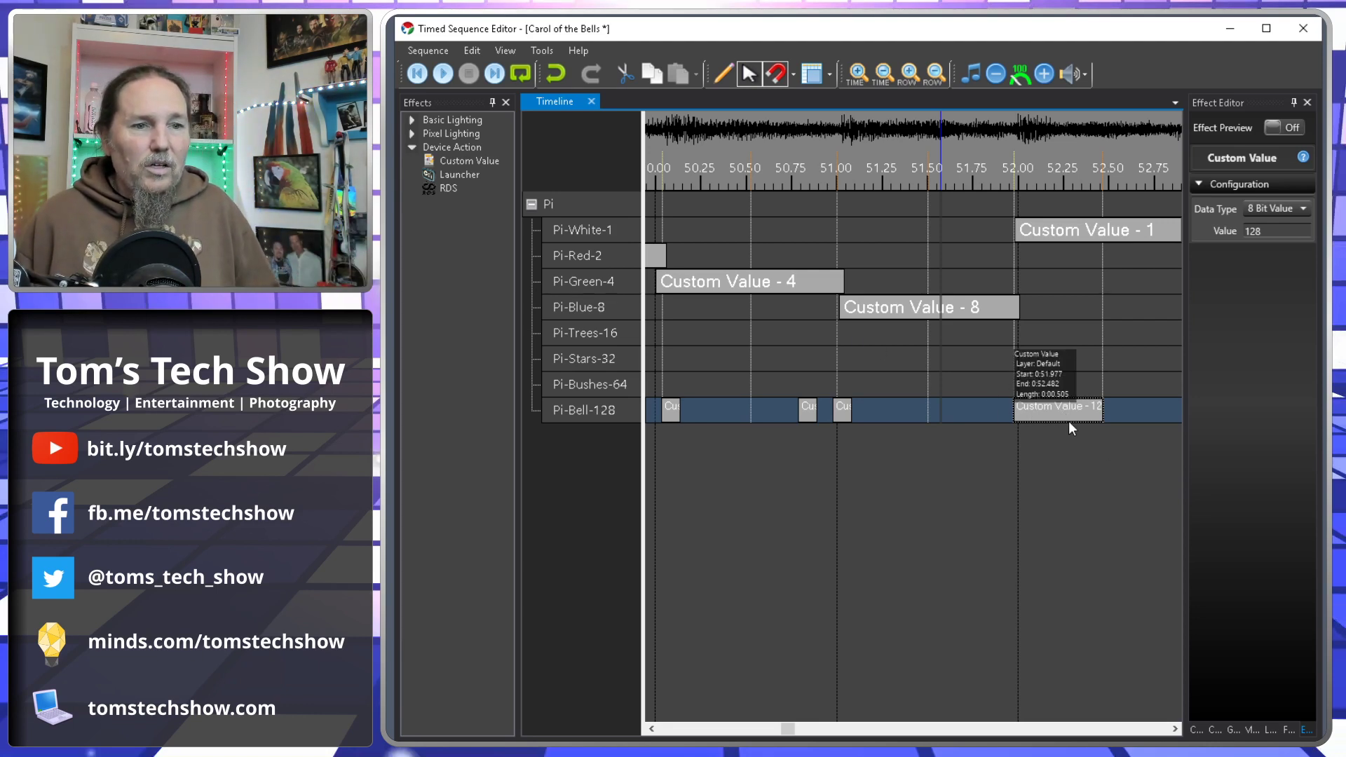
pyautogui.moveTo(1046, 412); pyautogui.dragTo(1011, 410)
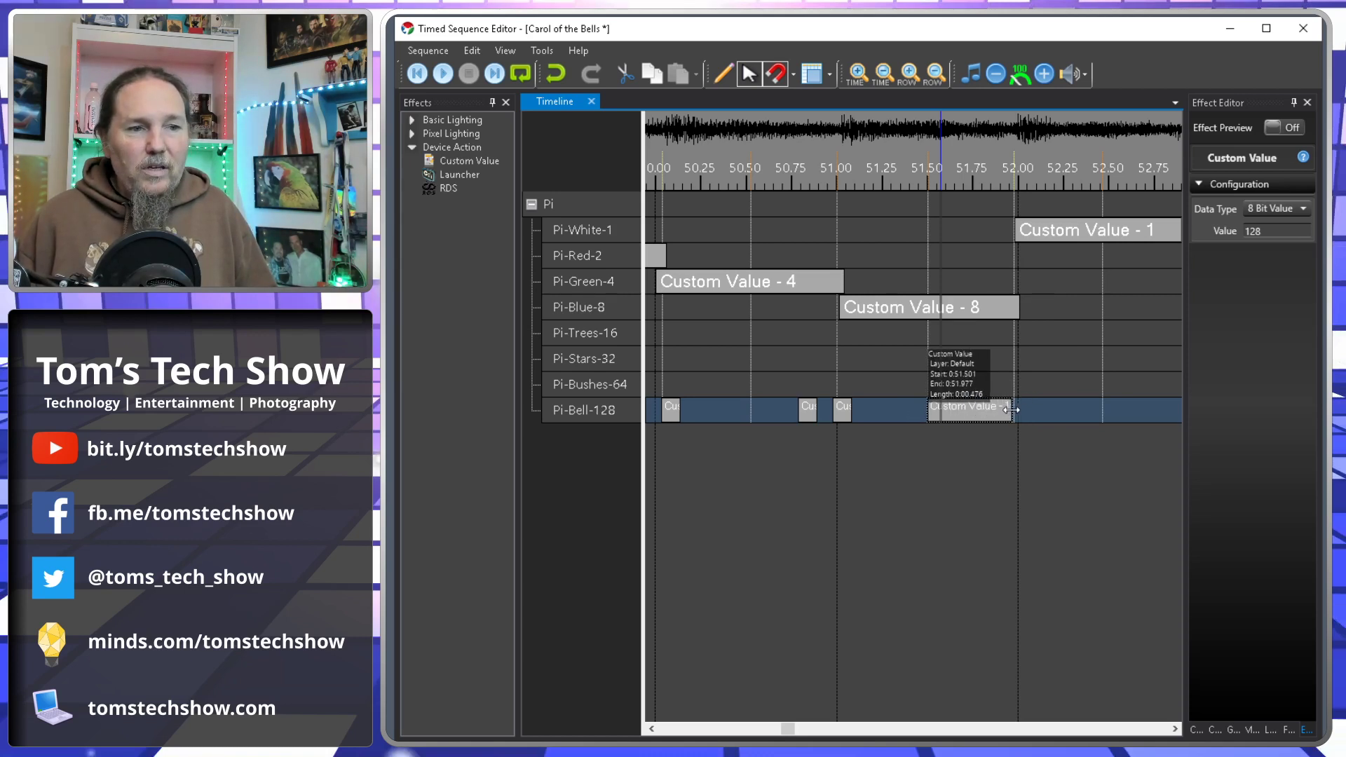
pyautogui.click(962, 506)
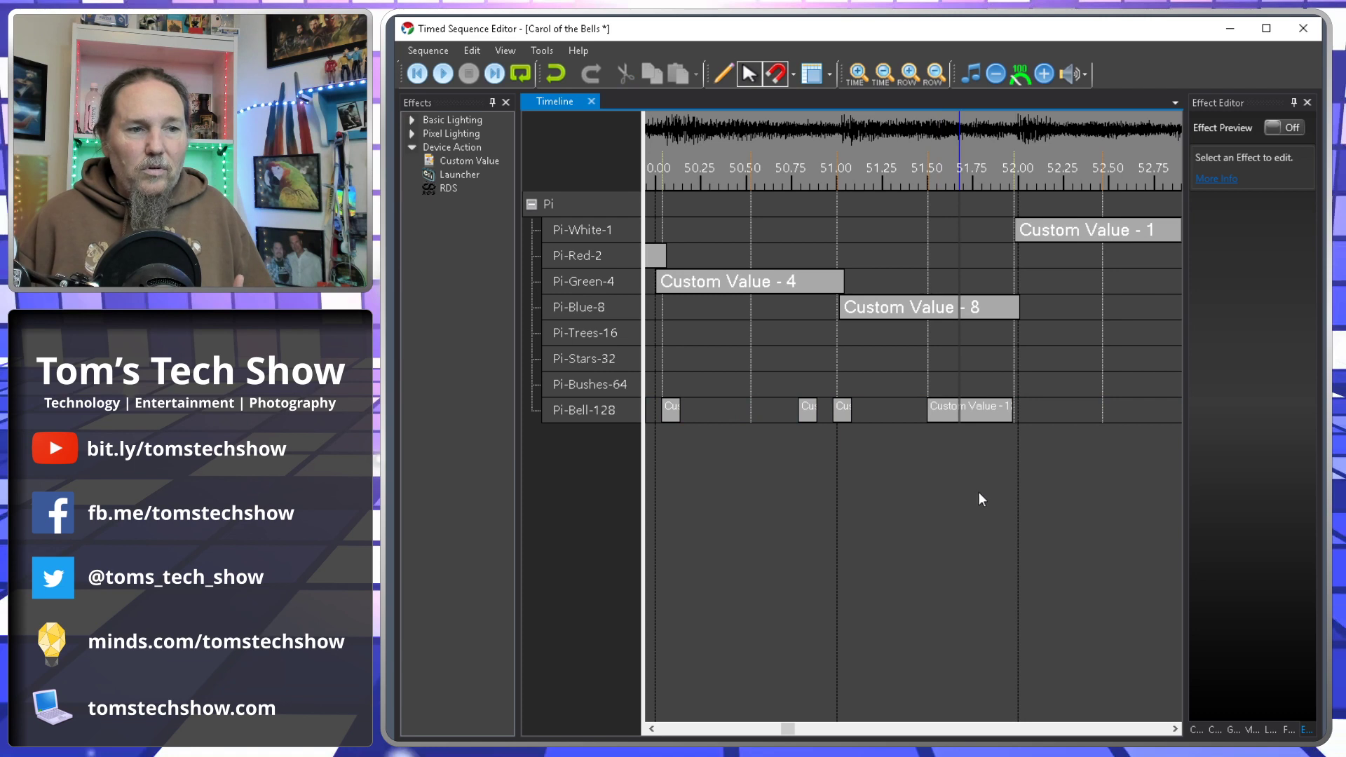
pyautogui.moveTo(943, 471); pyautogui.dragTo(800, 394)
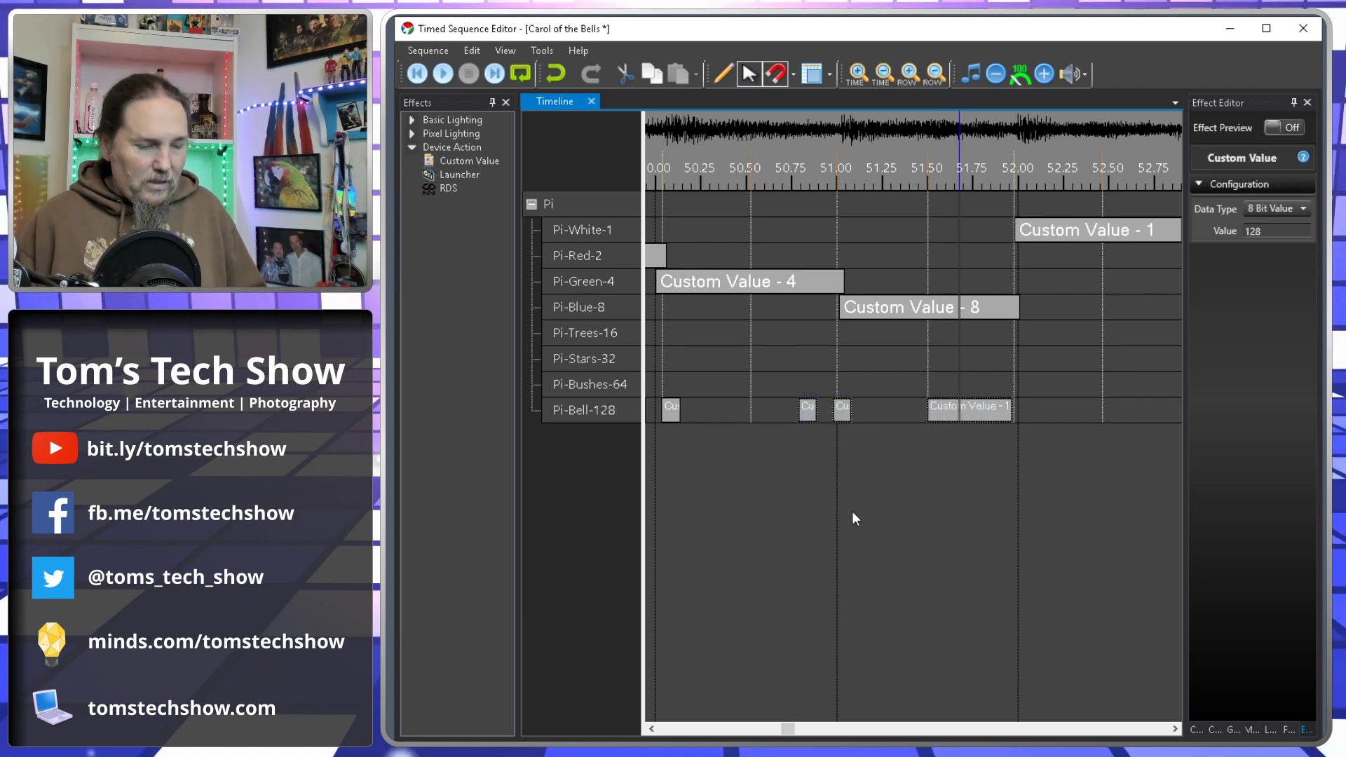
# Clone the selected Pi-Bell effects, reposition and stretch the copies, and delete the two extra bell pulses.
pyautogui.rightClick(806, 416)
pyautogui.moveTo(871, 460)
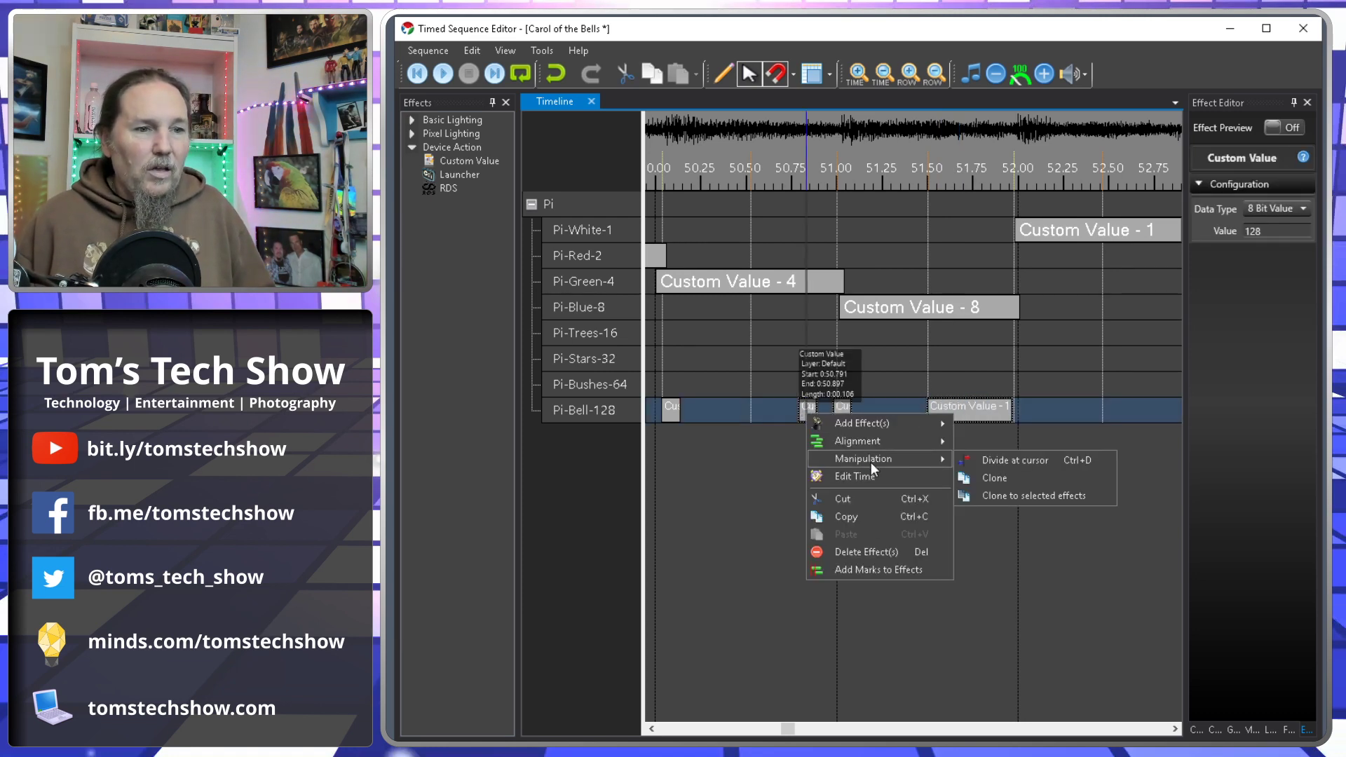
pyautogui.click(1004, 481)
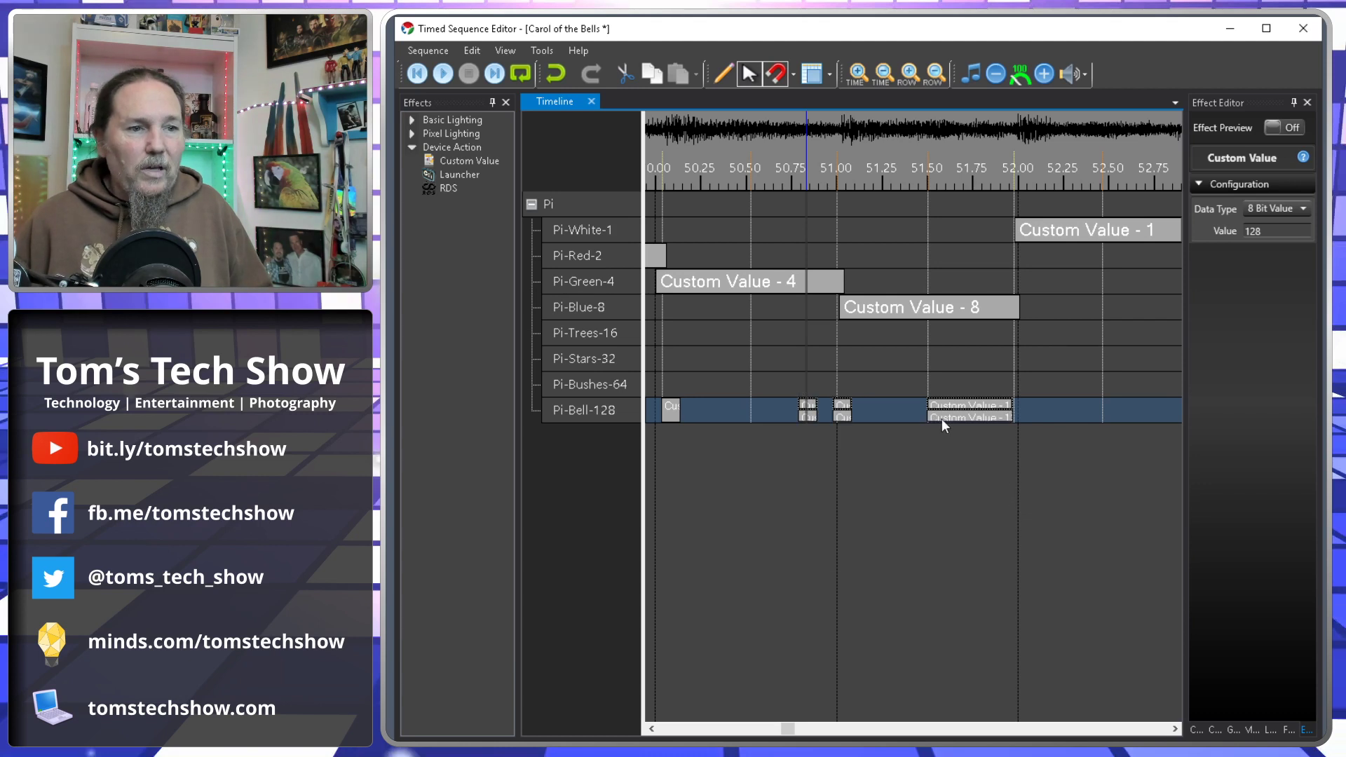
pyautogui.moveTo(940, 418); pyautogui.dragTo(1069, 415)
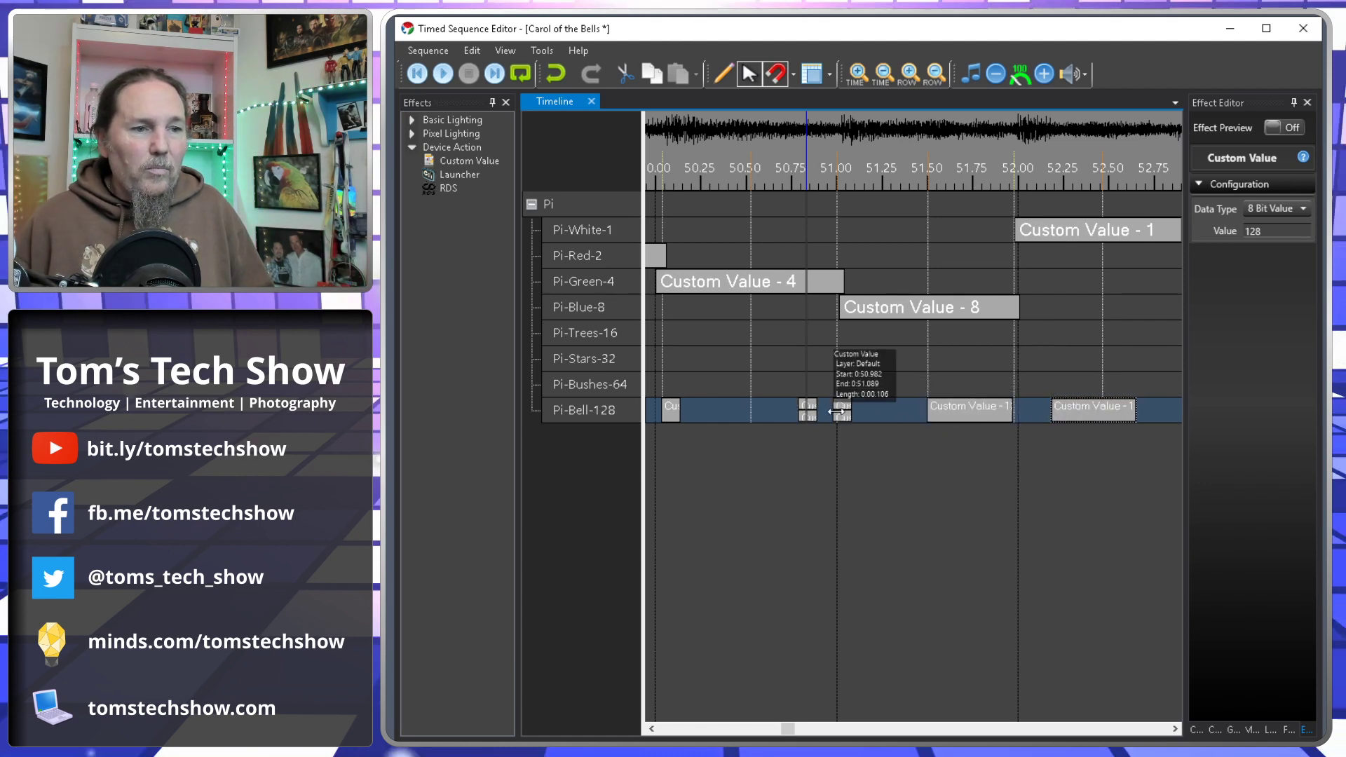
pyautogui.moveTo(850, 416); pyautogui.dragTo(916, 416)
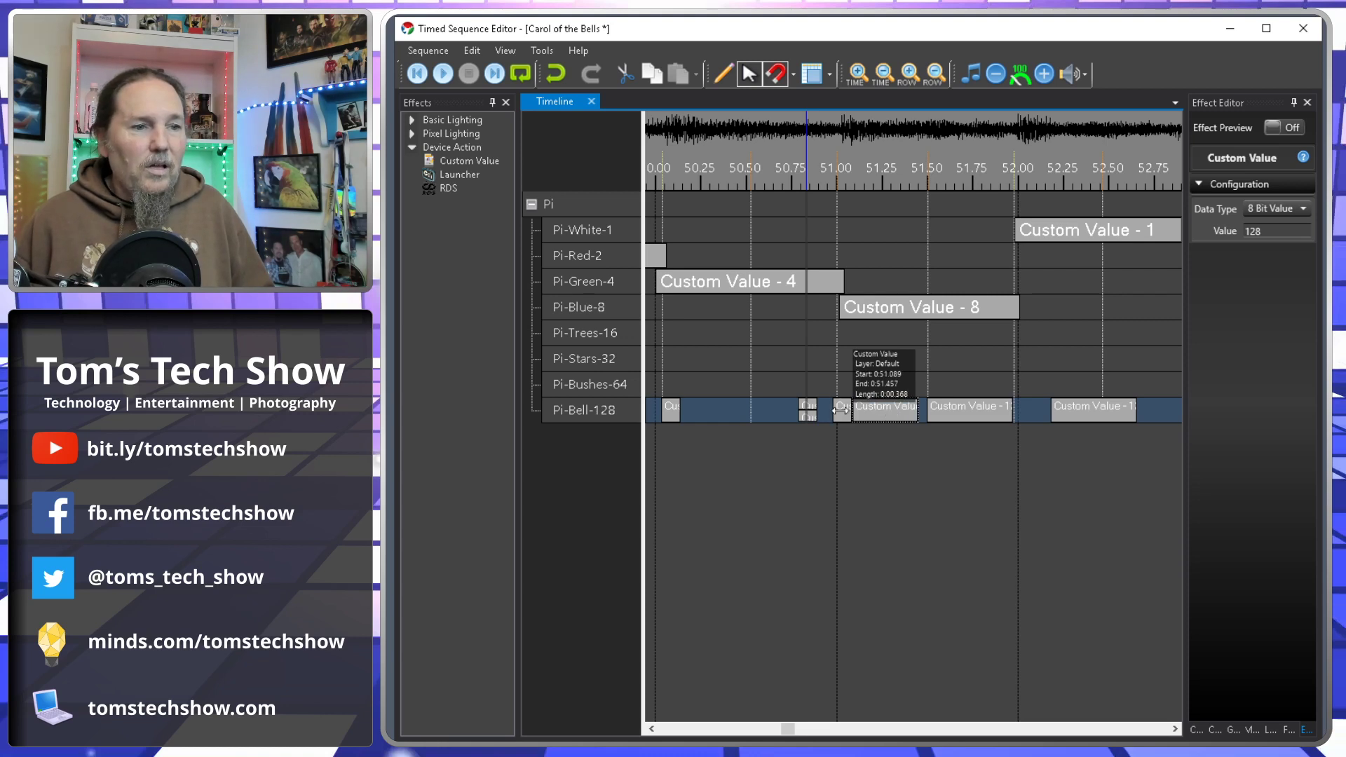
pyautogui.click(1097, 421)
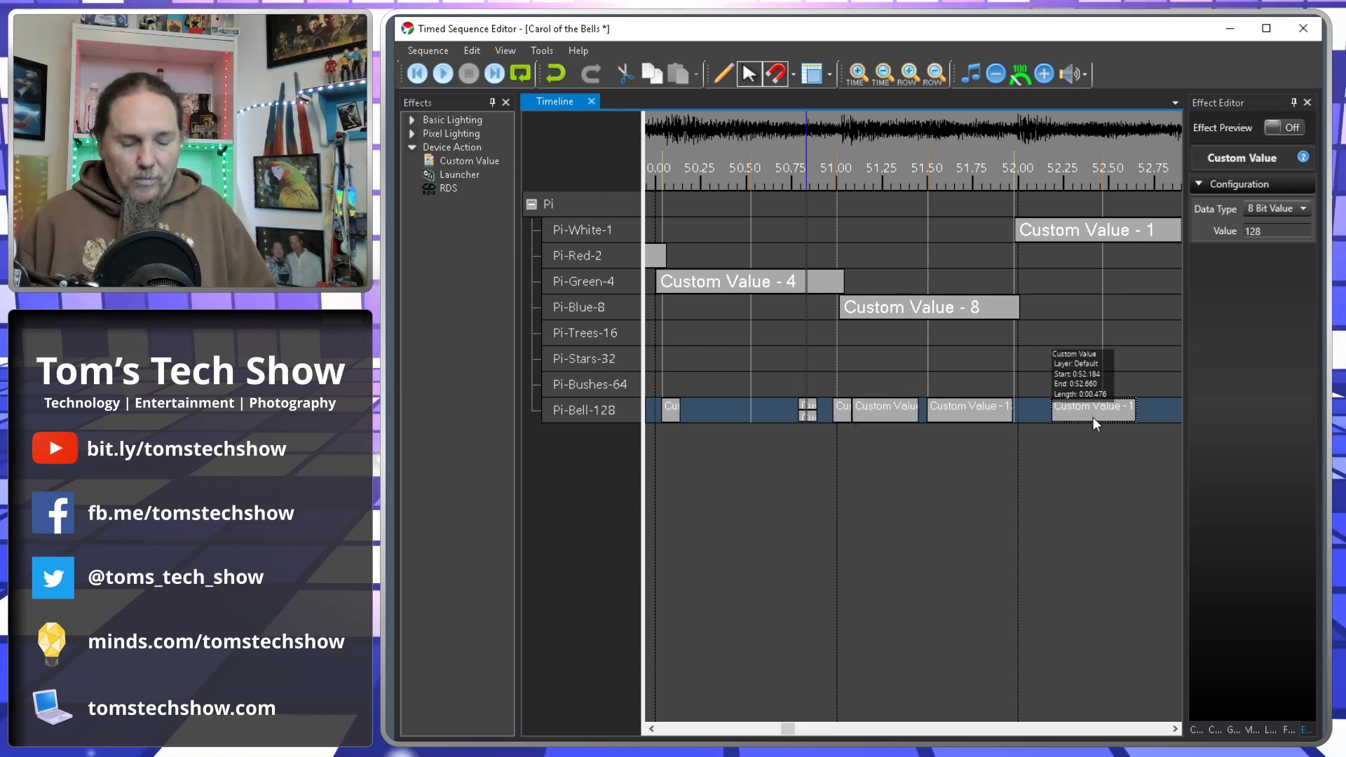
pyautogui.press('Delete')
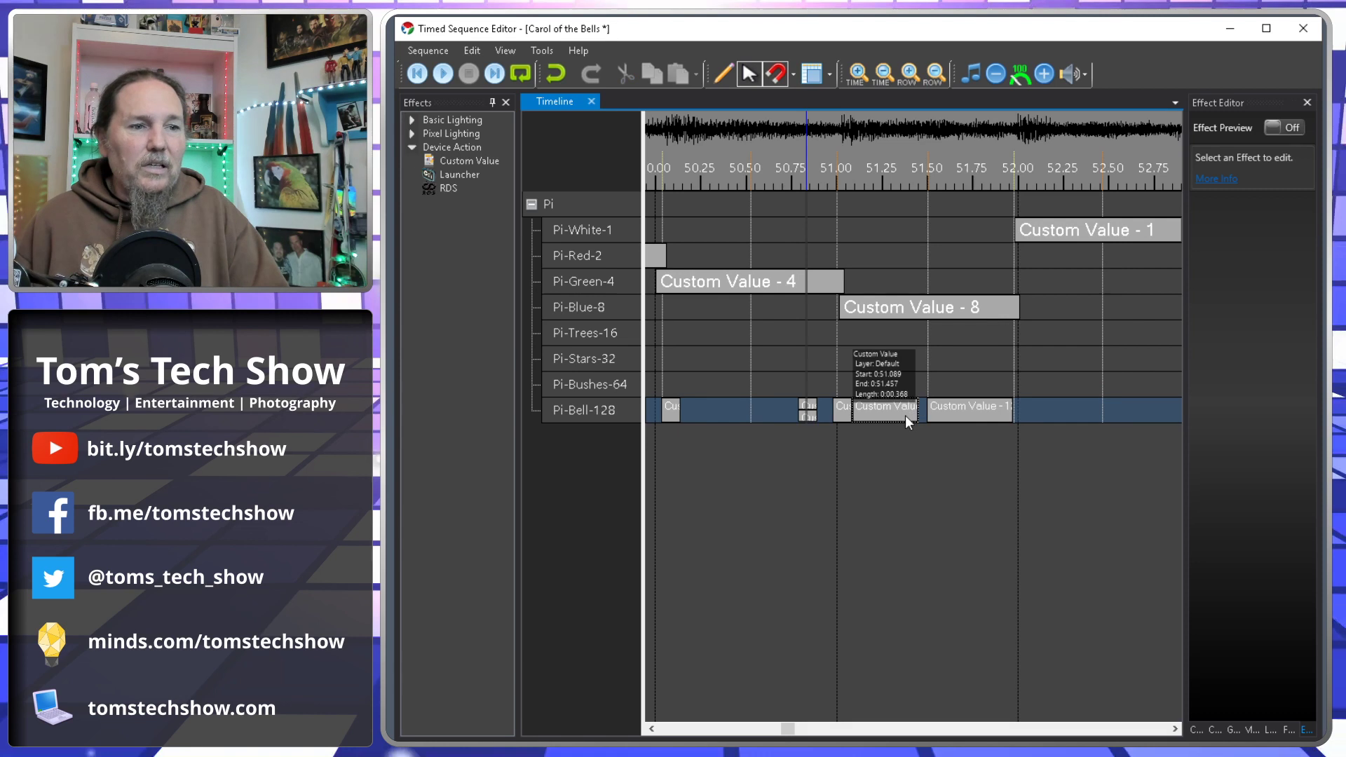
pyautogui.click(834, 417)
pyautogui.press('Delete')
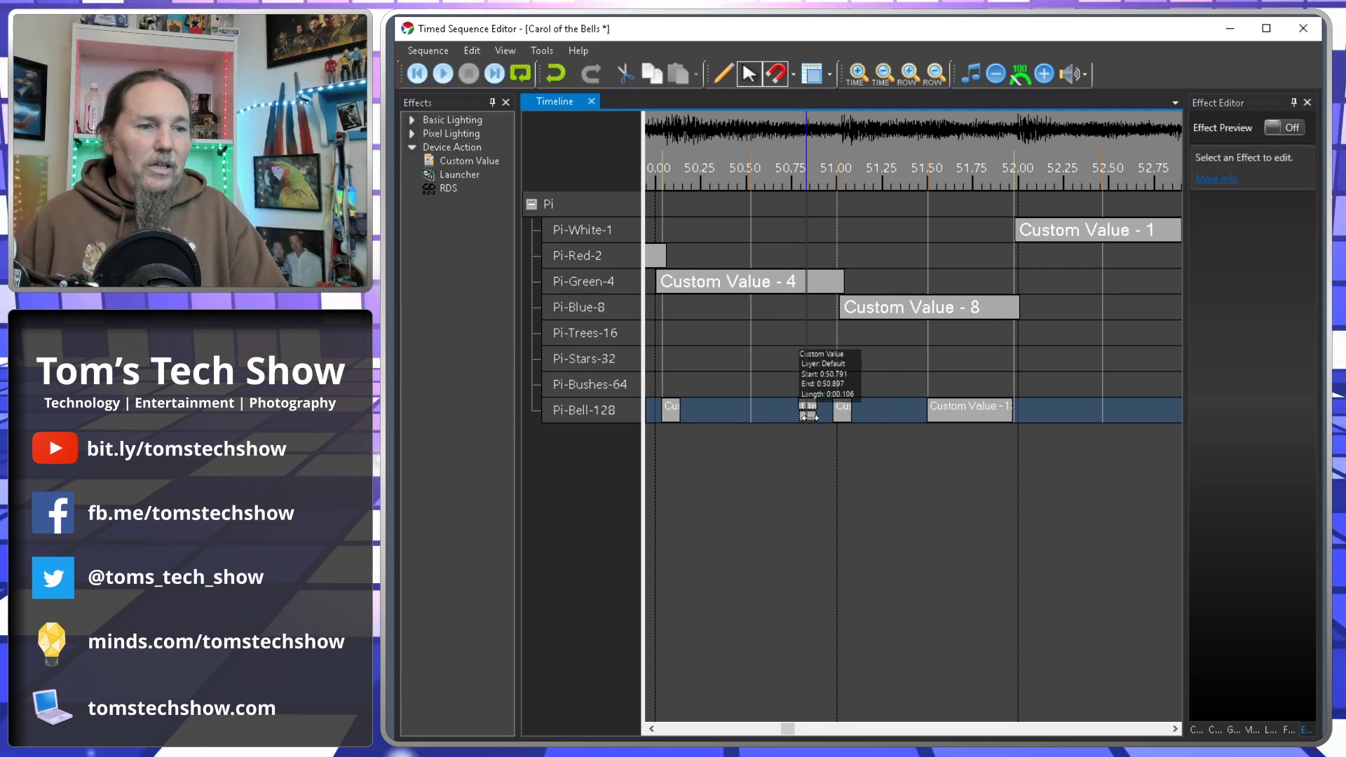
pyautogui.click(850, 432)
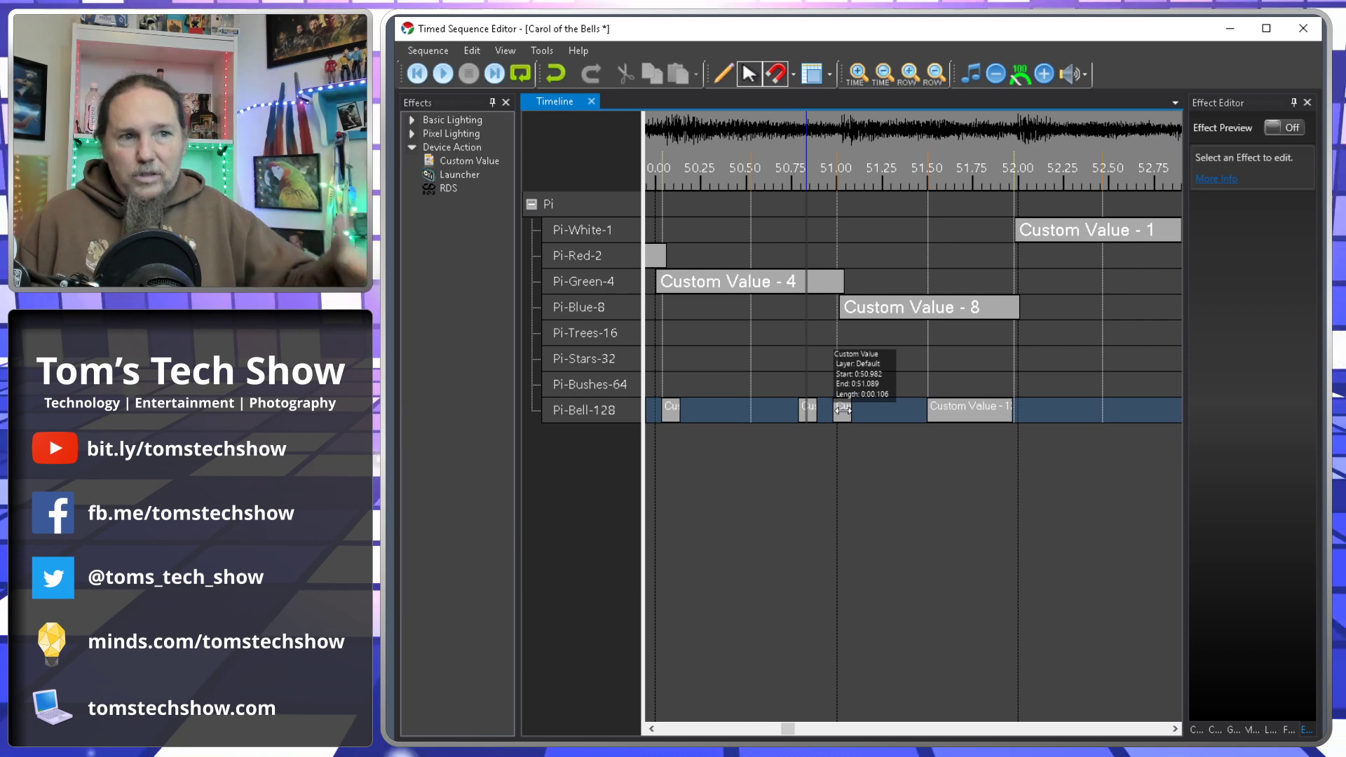
# Copy the cluster of Pi-Bell-128 pulses and paste it at about 53.6 s.
pyautogui.moveTo(948, 517); pyautogui.dragTo(771, 390)
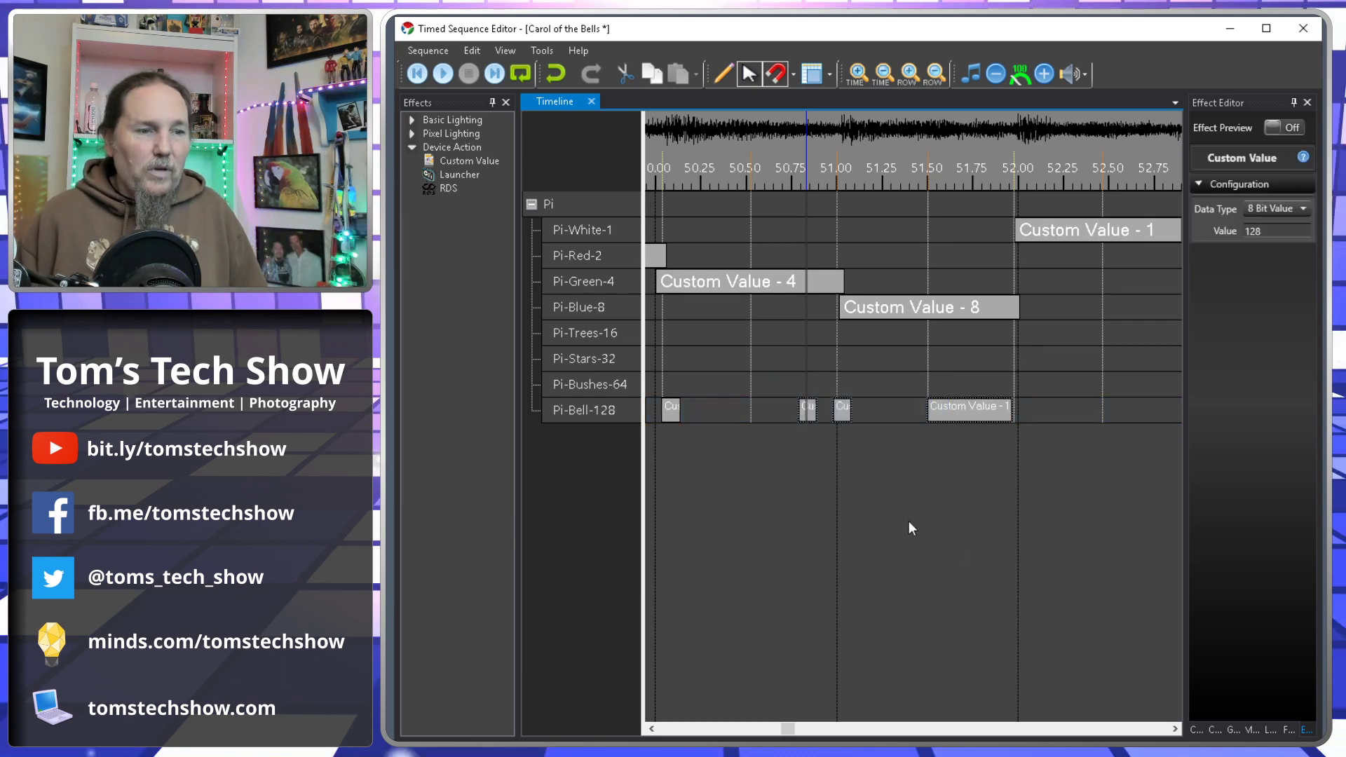
pyautogui.click(820, 729)
pyautogui.click(774, 418)
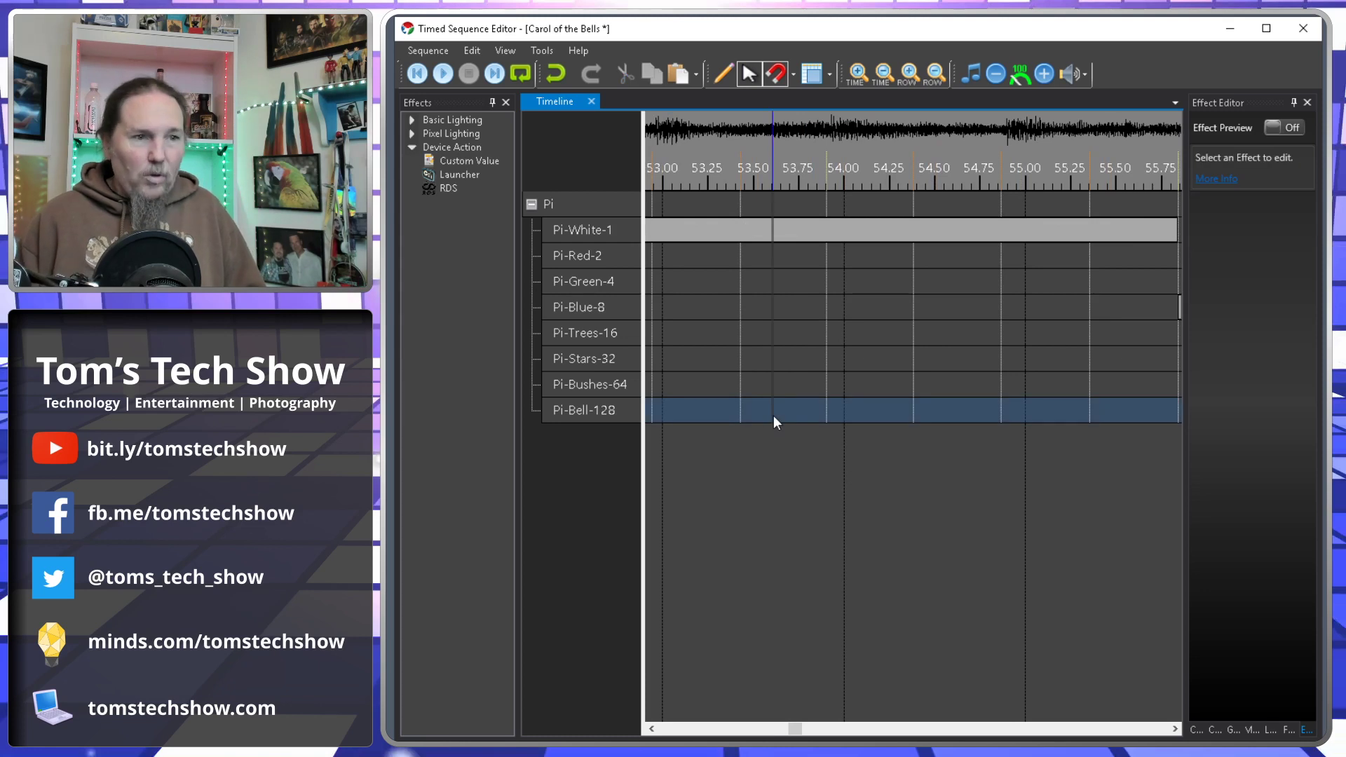
pyautogui.hotkey('ctrl', 'v')
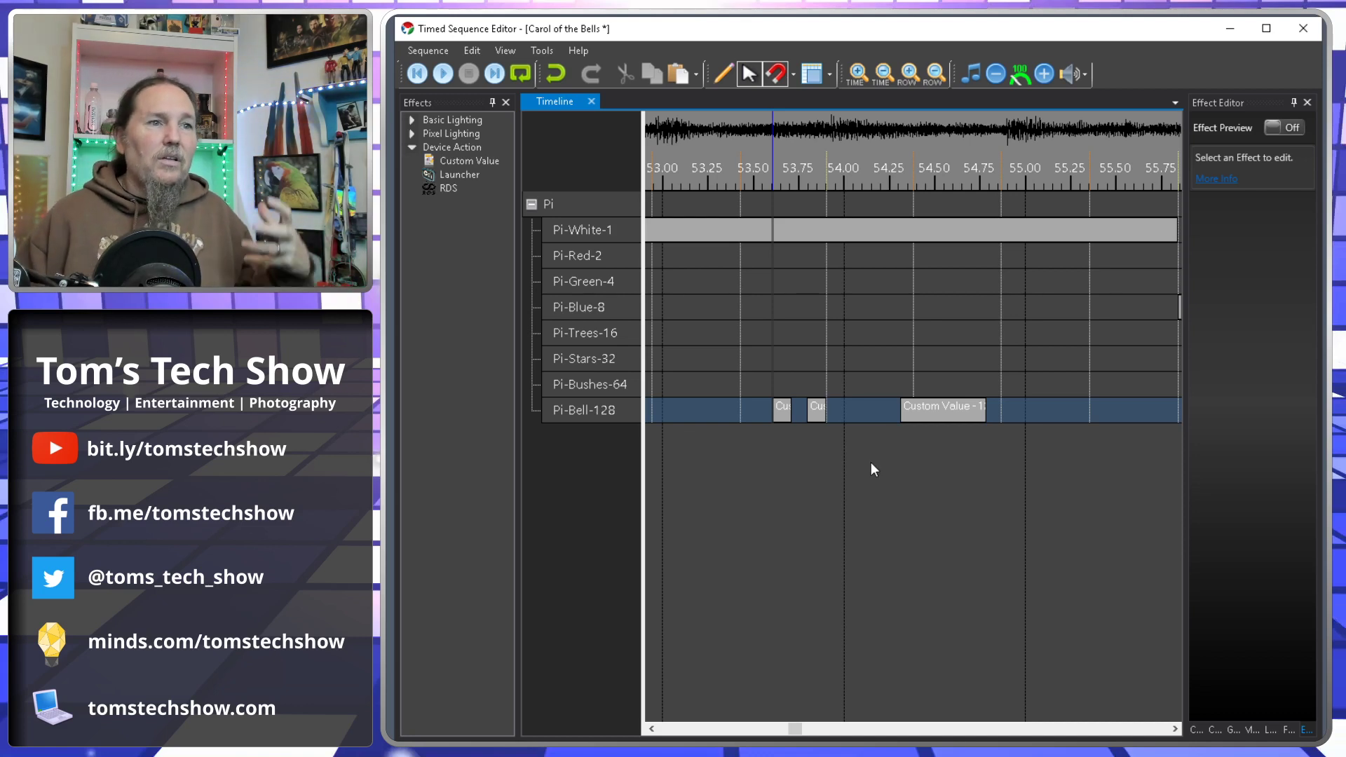
# Zoom the timeline out twice and review the bell pulses around 48–67 s, then open the Sequence menu.
pyautogui.click(883, 74)
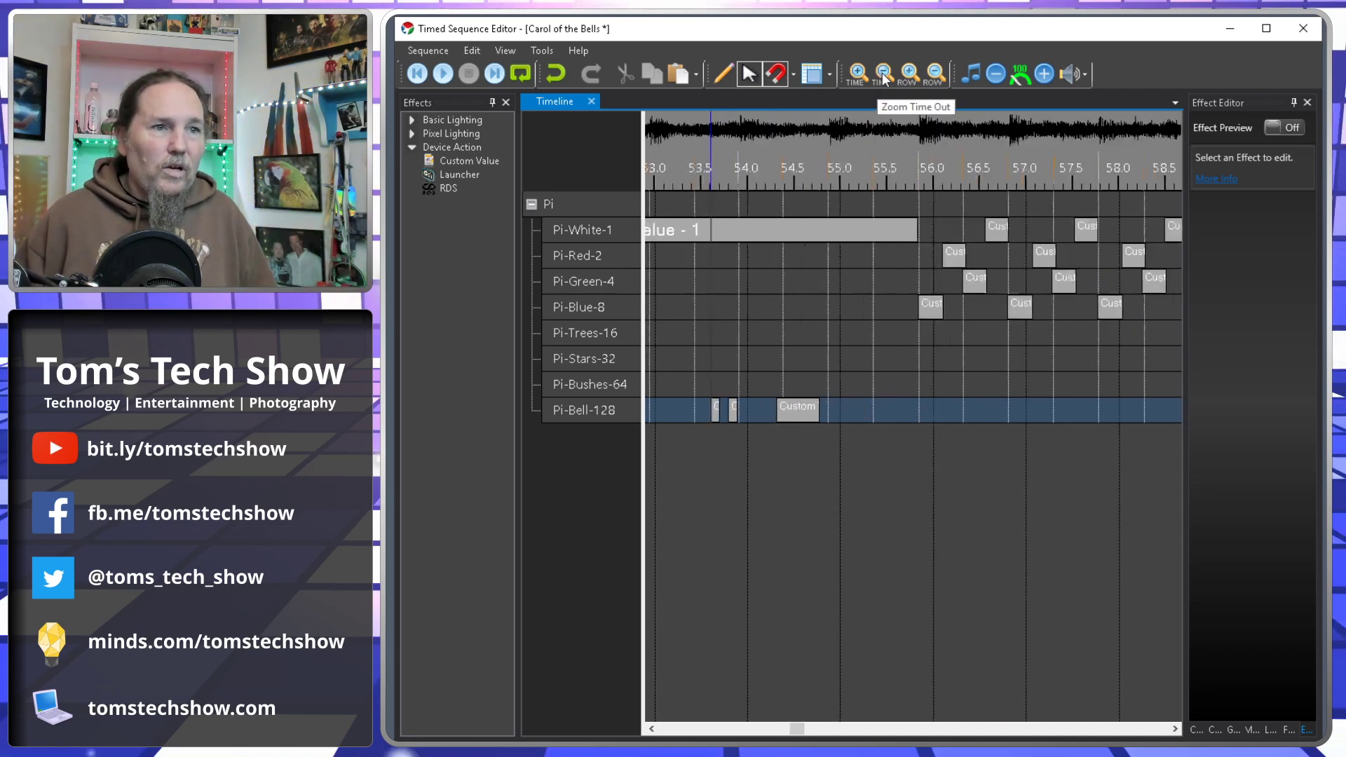
pyautogui.click(883, 74)
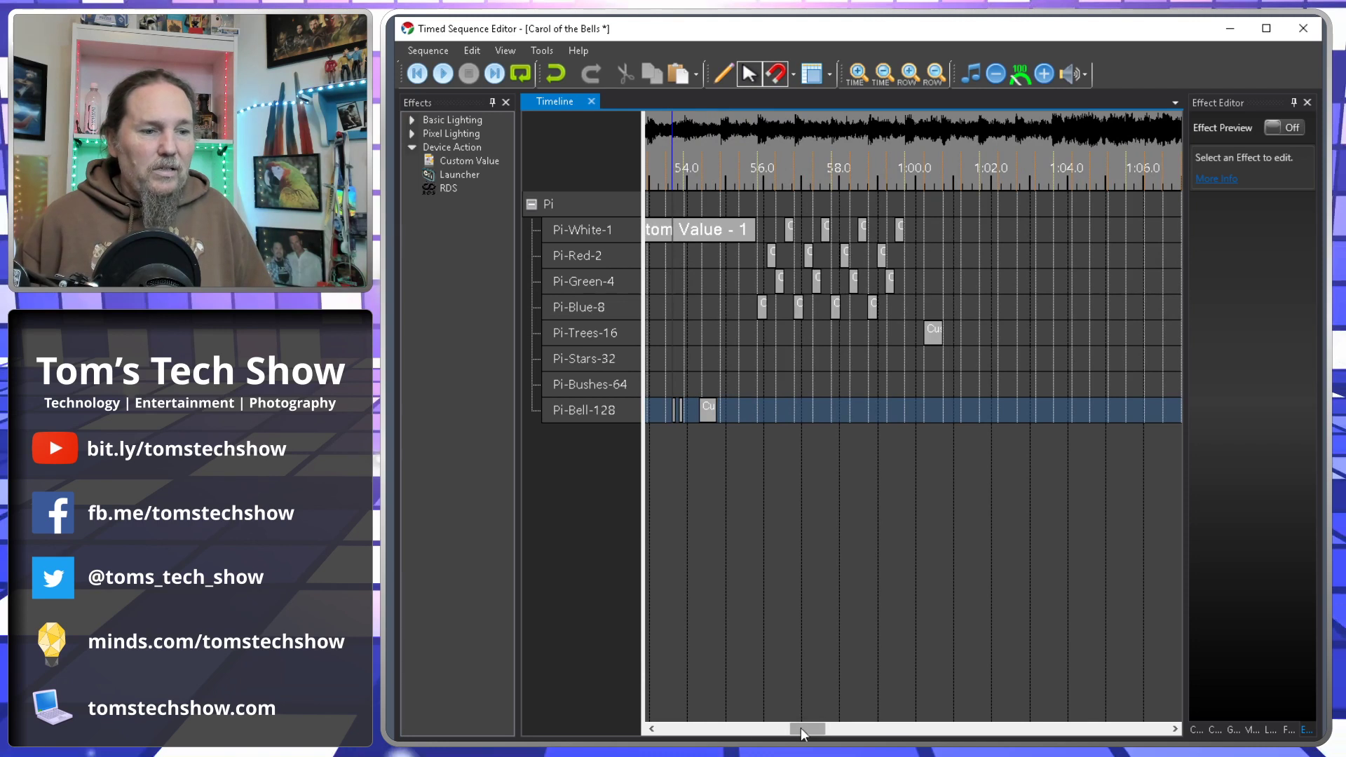
pyautogui.moveTo(803, 733); pyautogui.dragTo(774, 730)
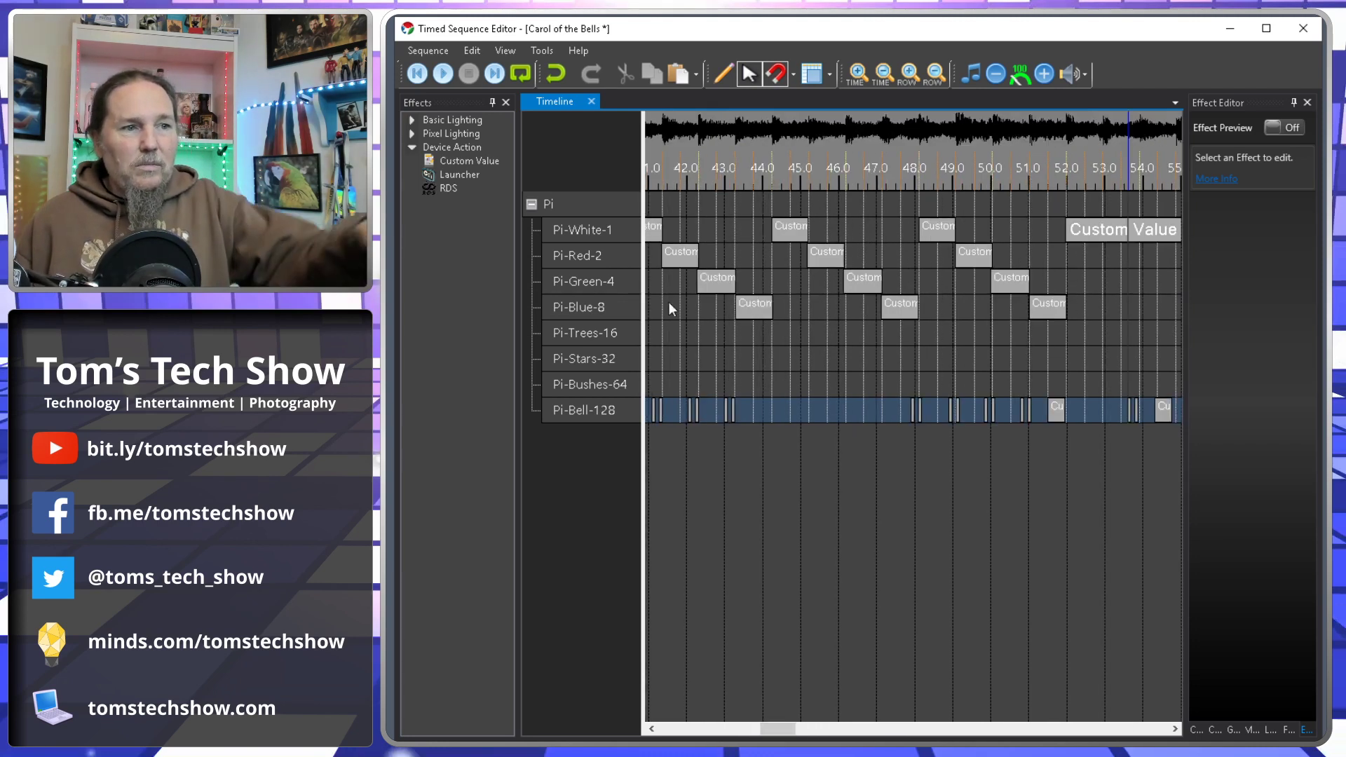
pyautogui.click(651, 729)
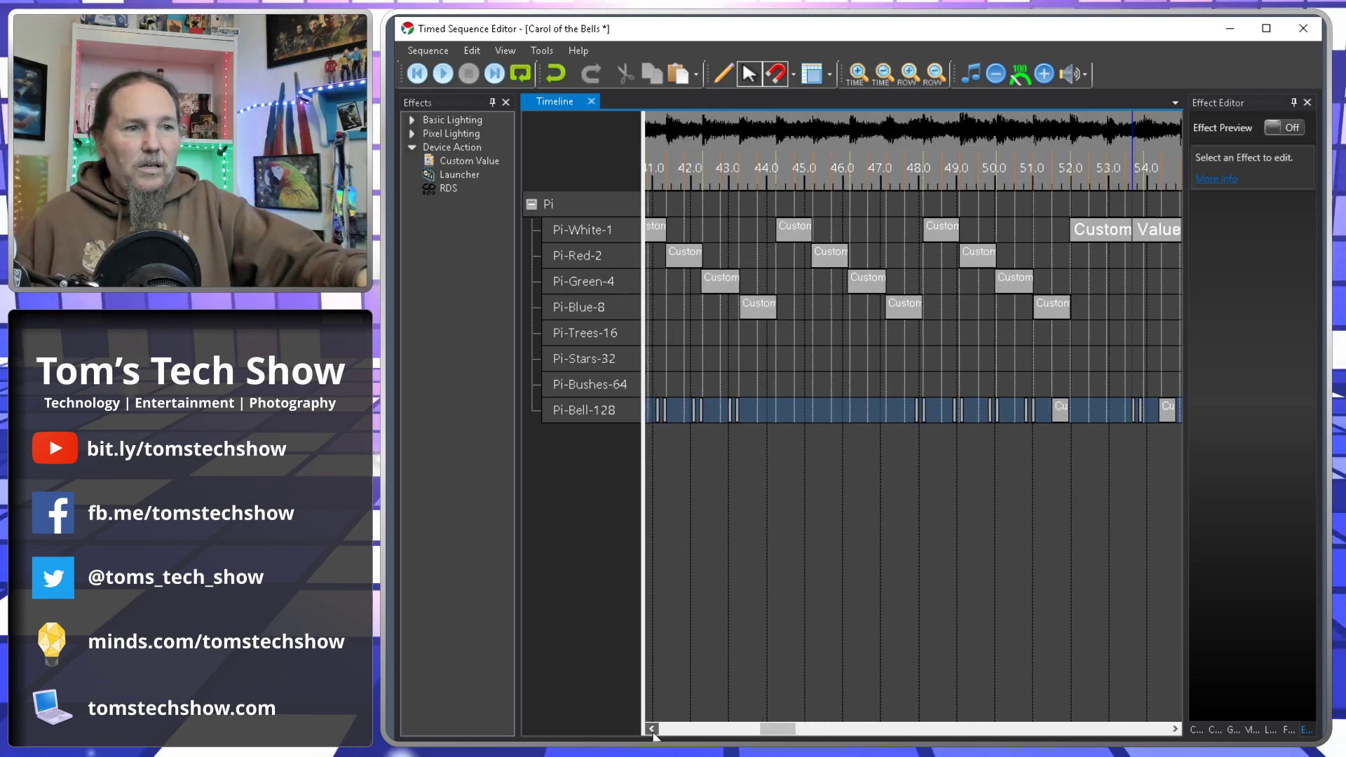
pyautogui.click(651, 729)
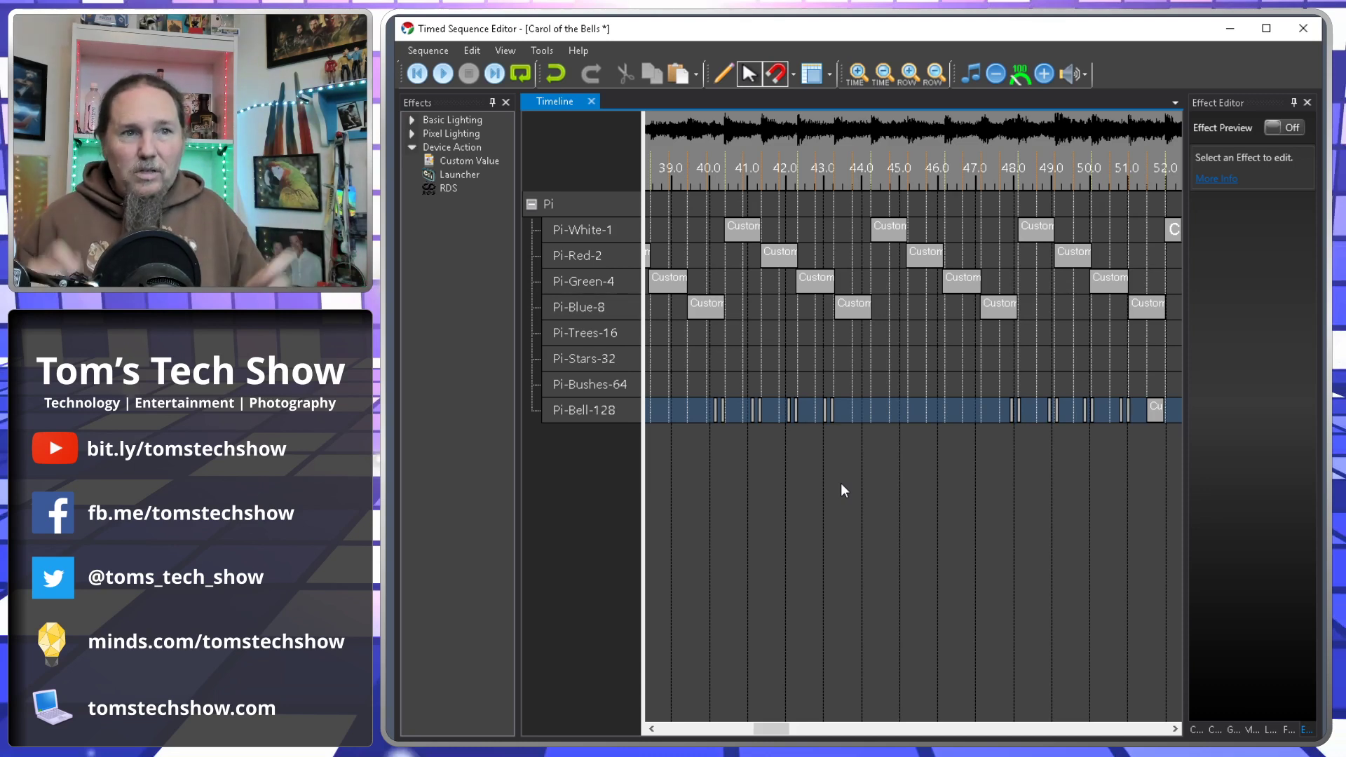
pyautogui.click(839, 731)
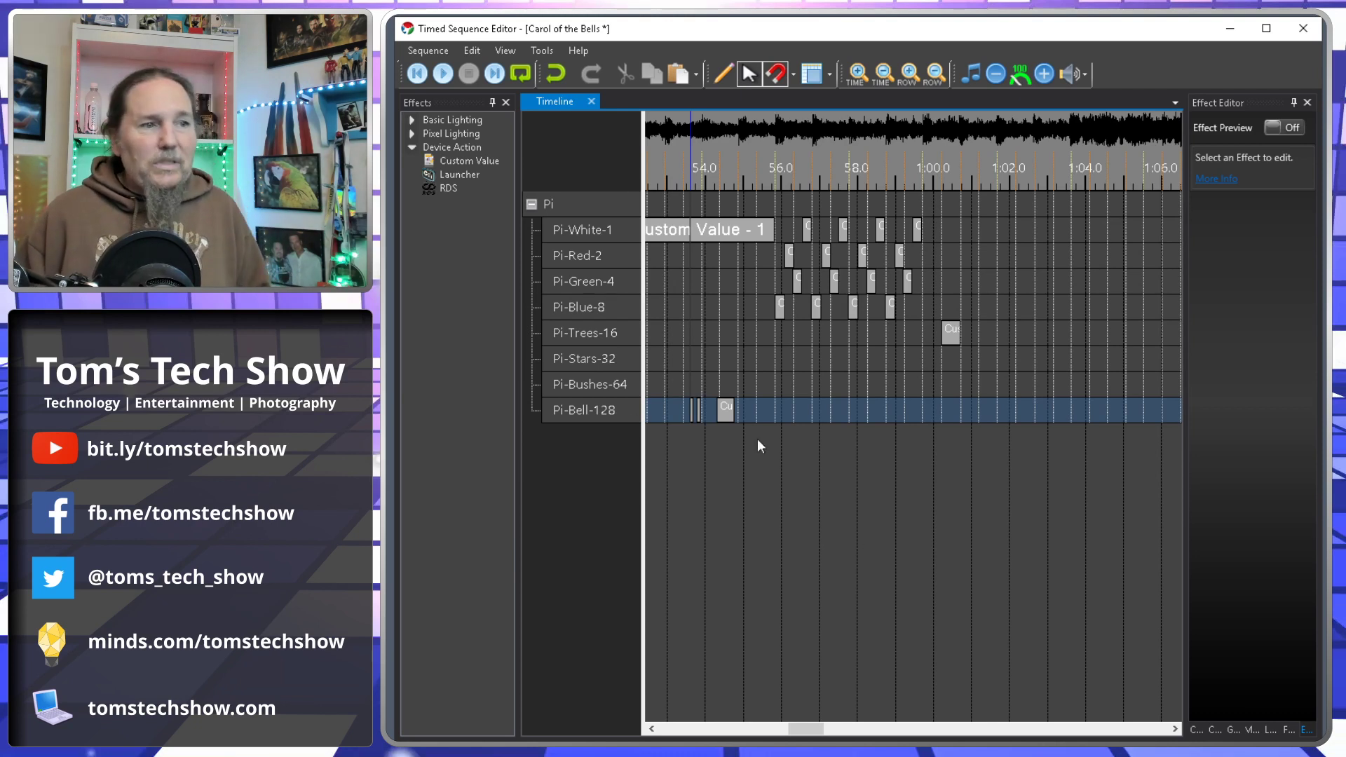
pyautogui.moveTo(797, 728); pyautogui.dragTo(773, 732)
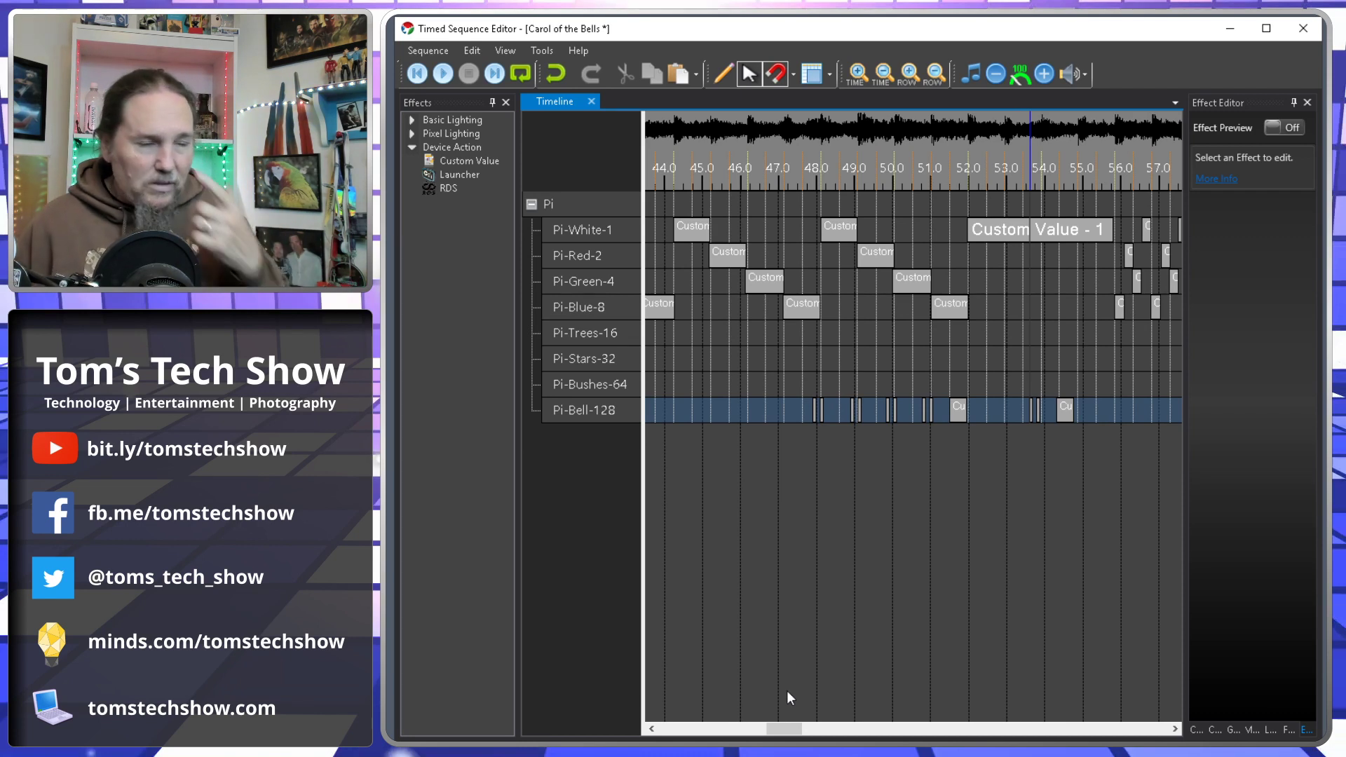
pyautogui.click(427, 50)
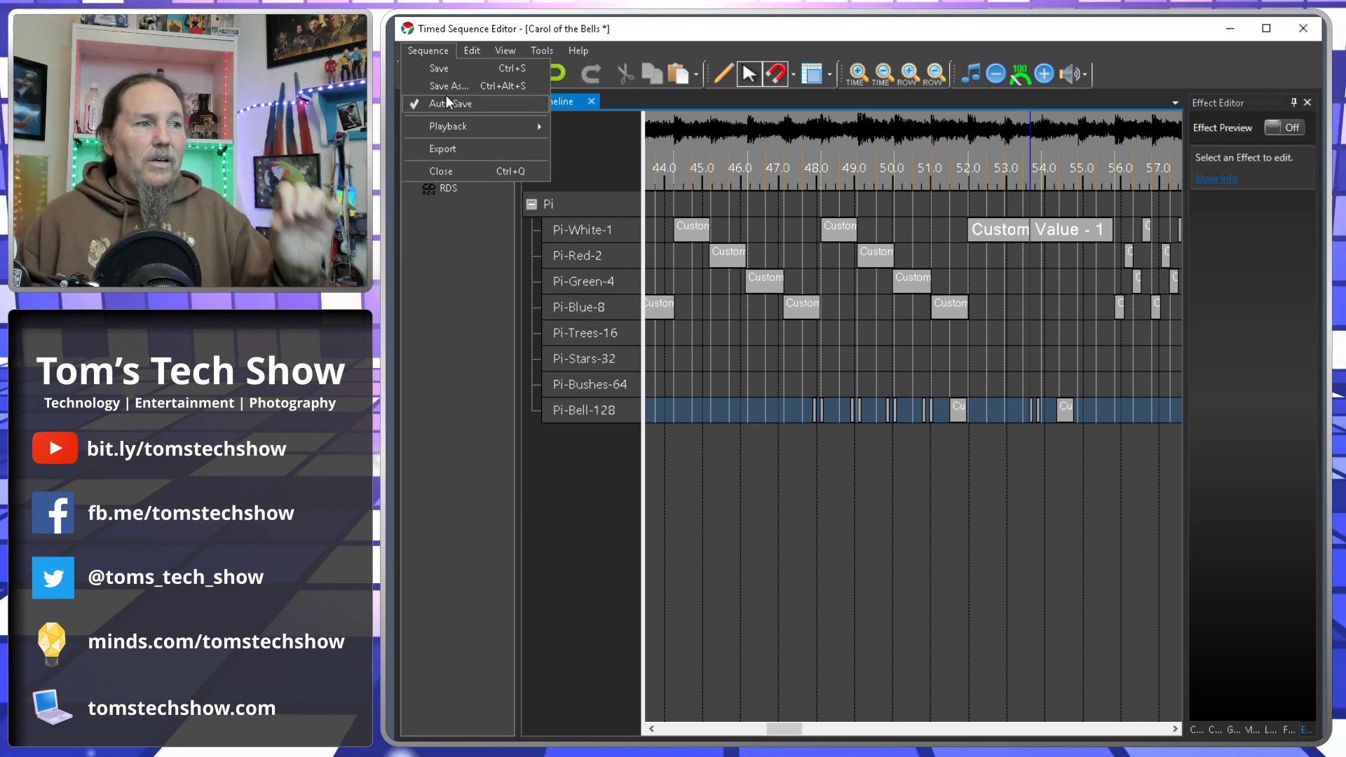
# Open the sequence export settings and choose CSV File format with 25 ms timing.
pyautogui.click(442, 149)
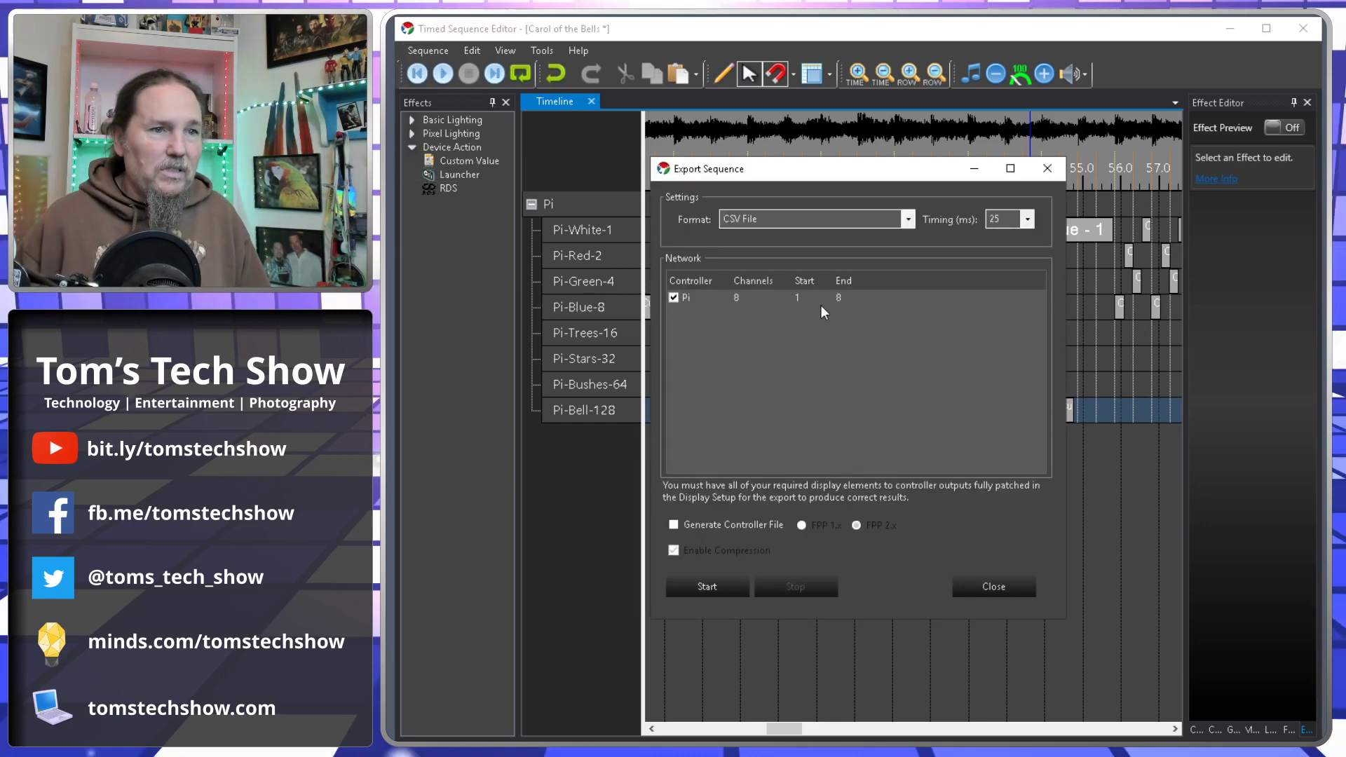
pyautogui.click(909, 218)
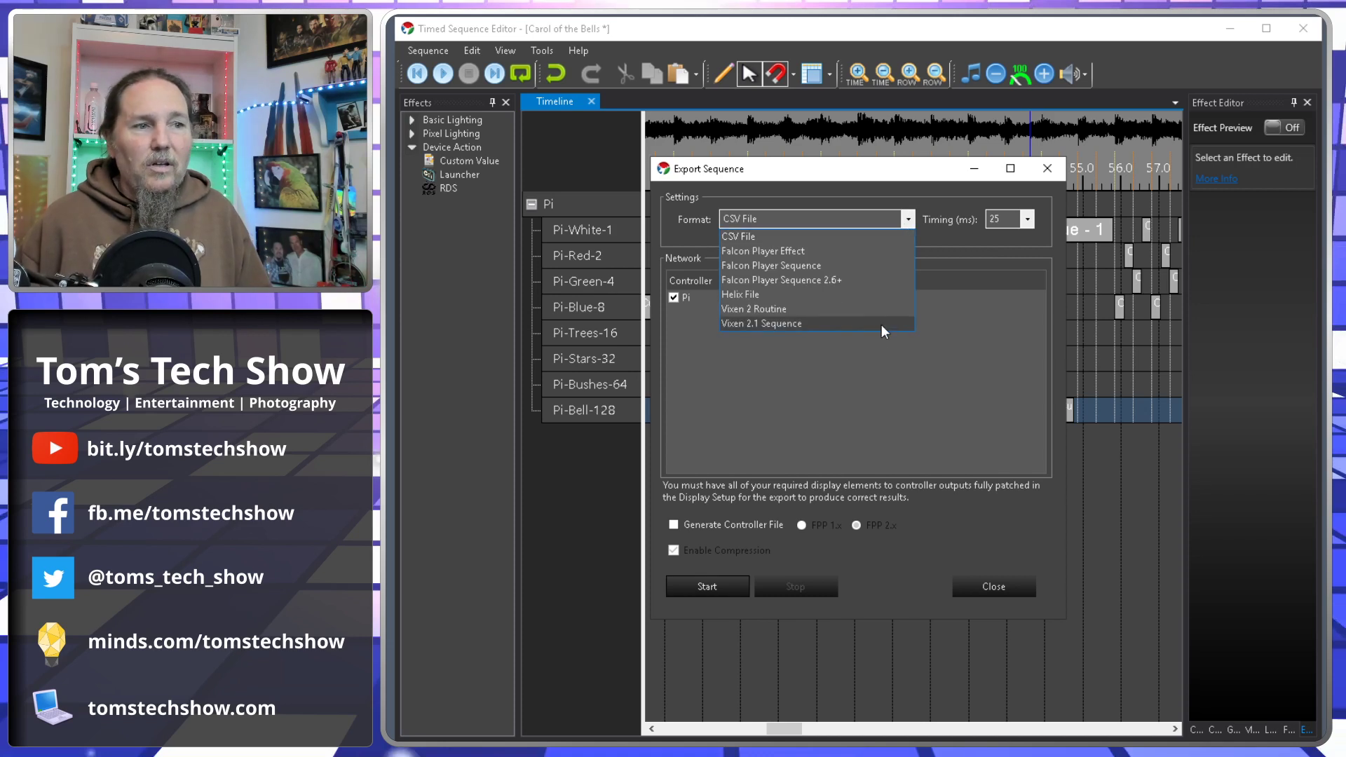
pyautogui.click(840, 237)
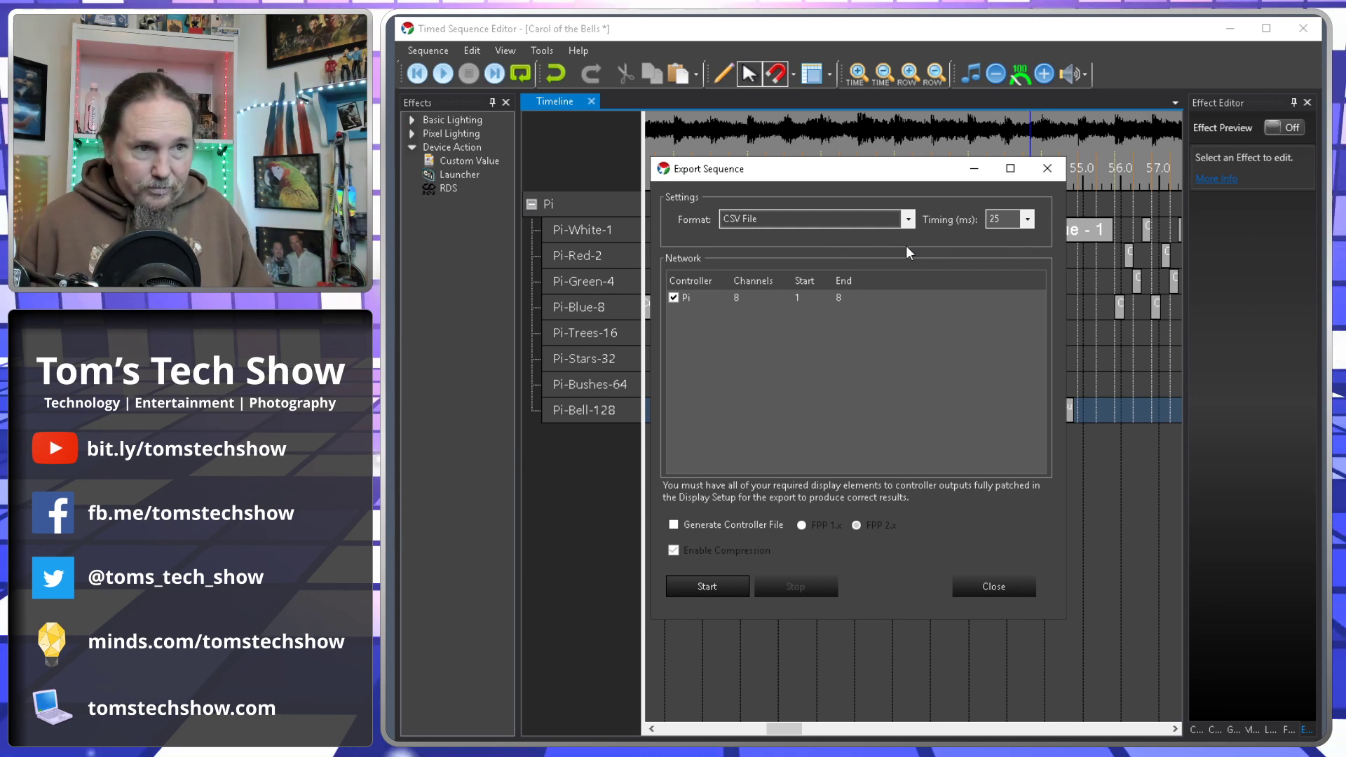
pyautogui.click(1030, 217)
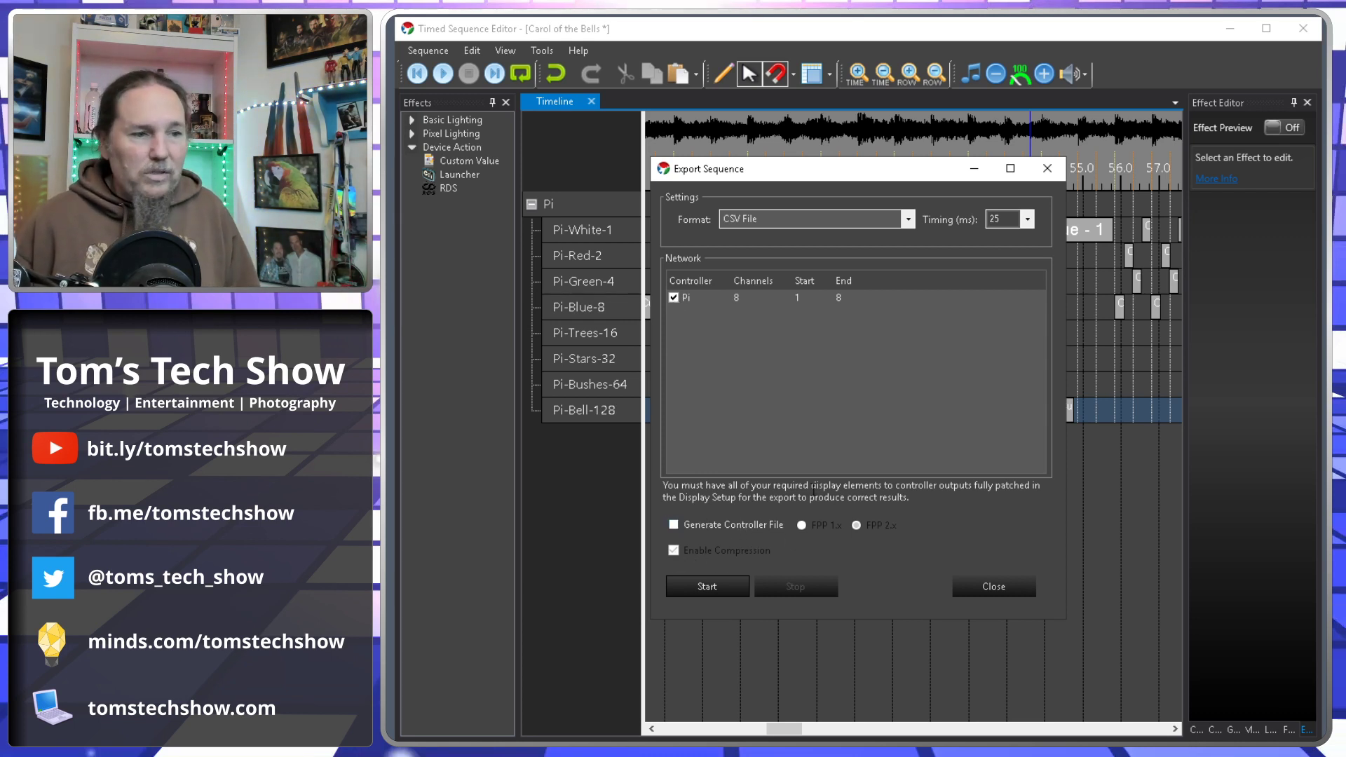
# Export to Carol of the Bells.csv, replacing the existing file.
pyautogui.click(708, 585)
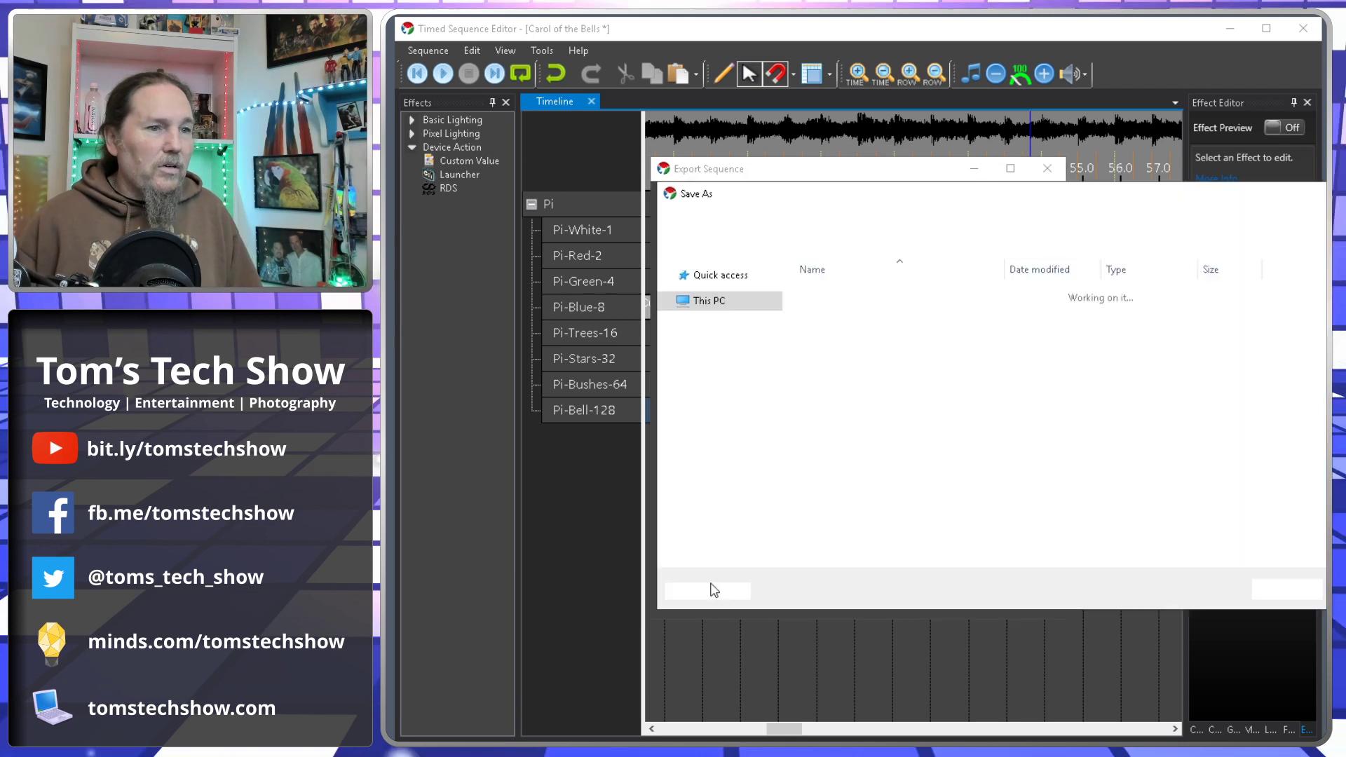
pyautogui.click(849, 297)
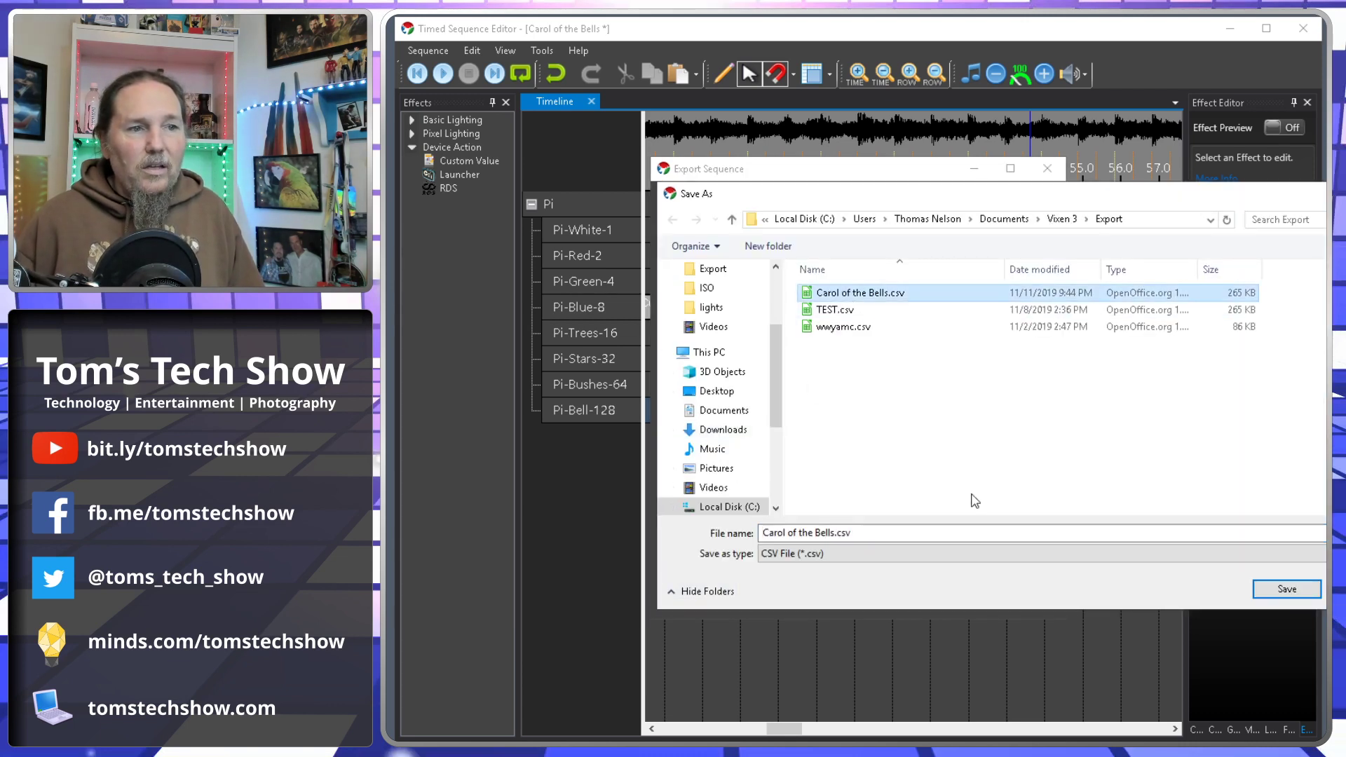
pyautogui.click(1277, 594)
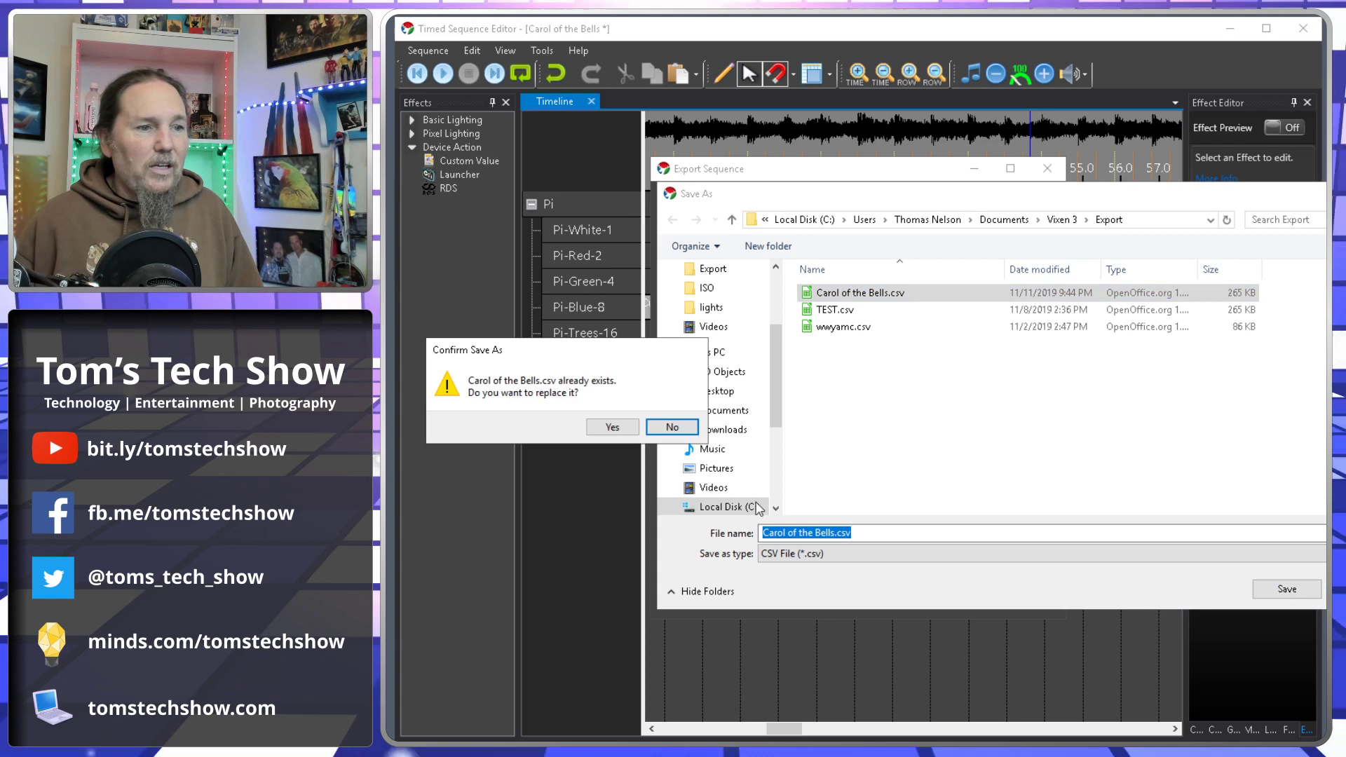
pyautogui.click(611, 427)
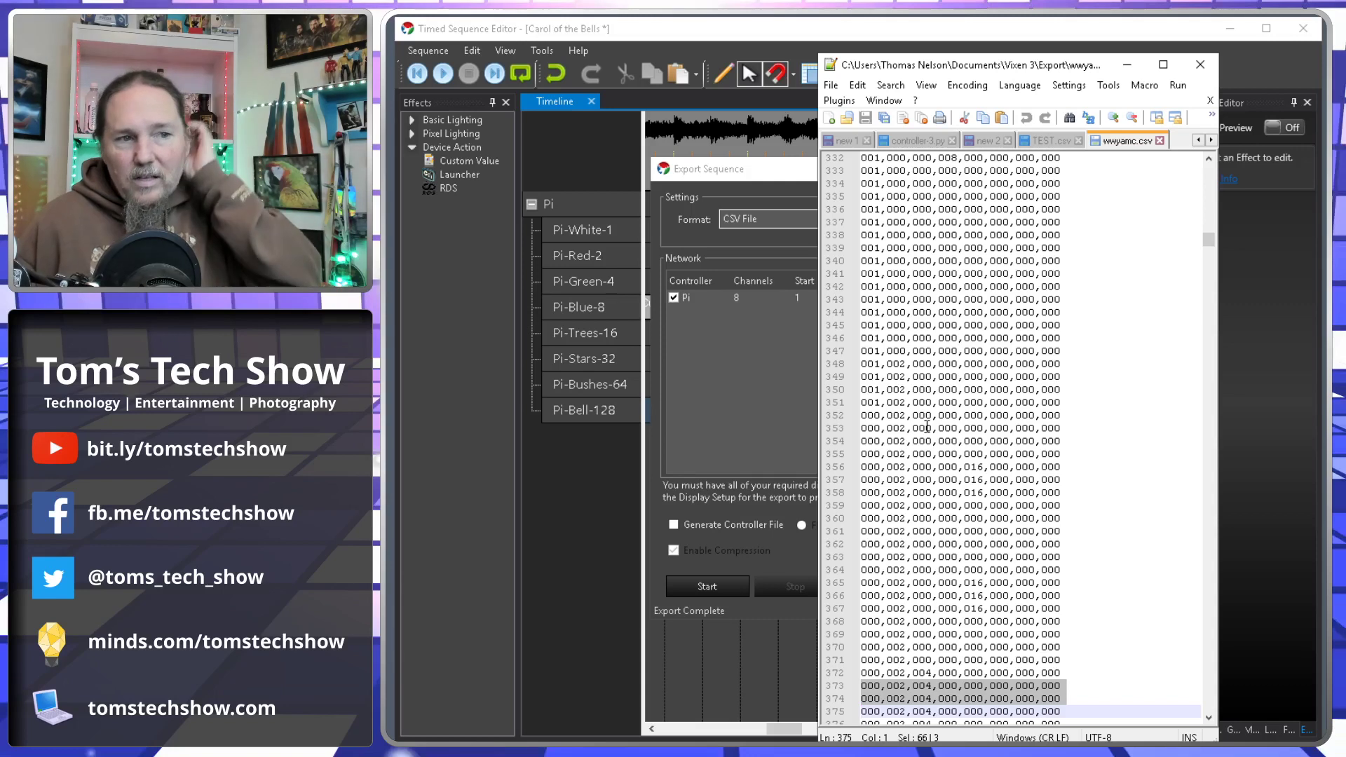
pyautogui.click(863, 337)
pyautogui.moveTo(864, 337); pyautogui.dragTo(877, 337)
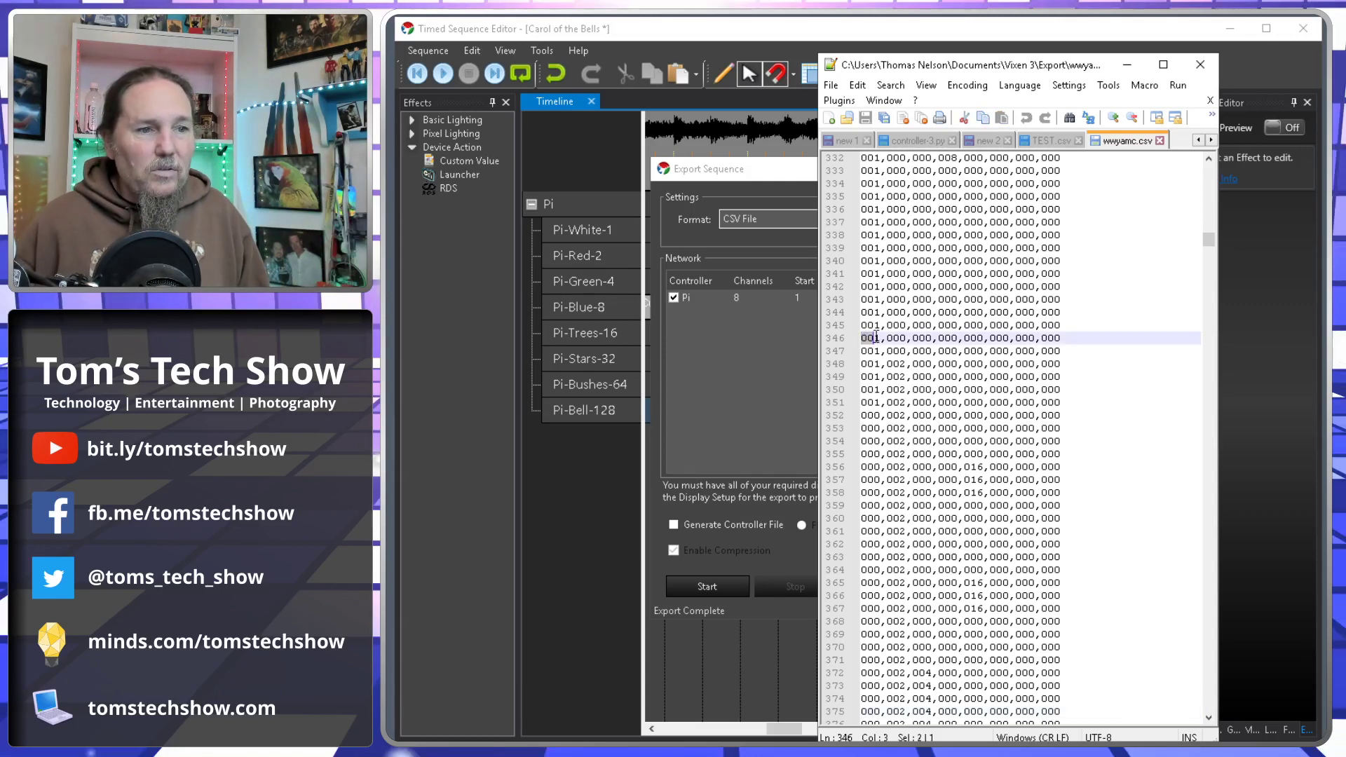
pyautogui.doubleClick(869, 466)
pyautogui.doubleClick(901, 466)
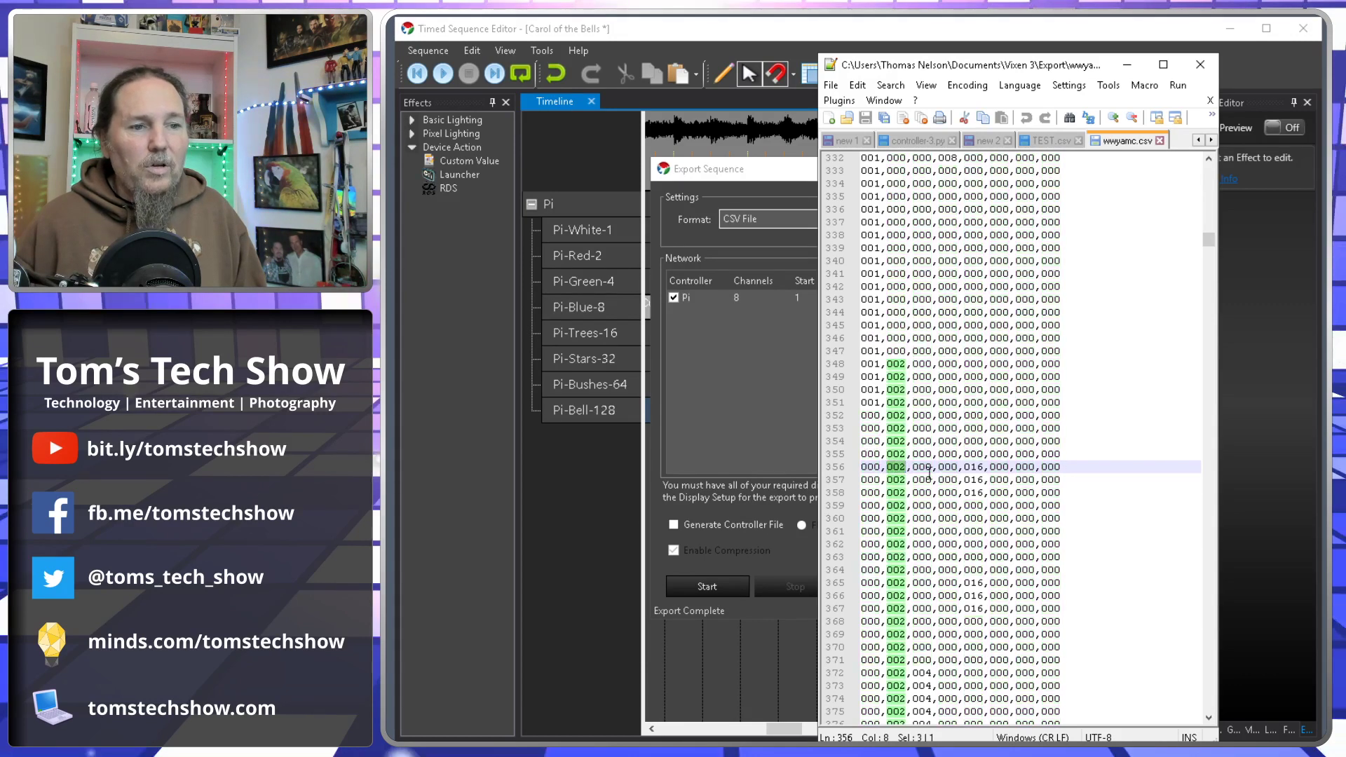
pyautogui.click(925, 466)
pyautogui.click(950, 466)
pyautogui.click(974, 466)
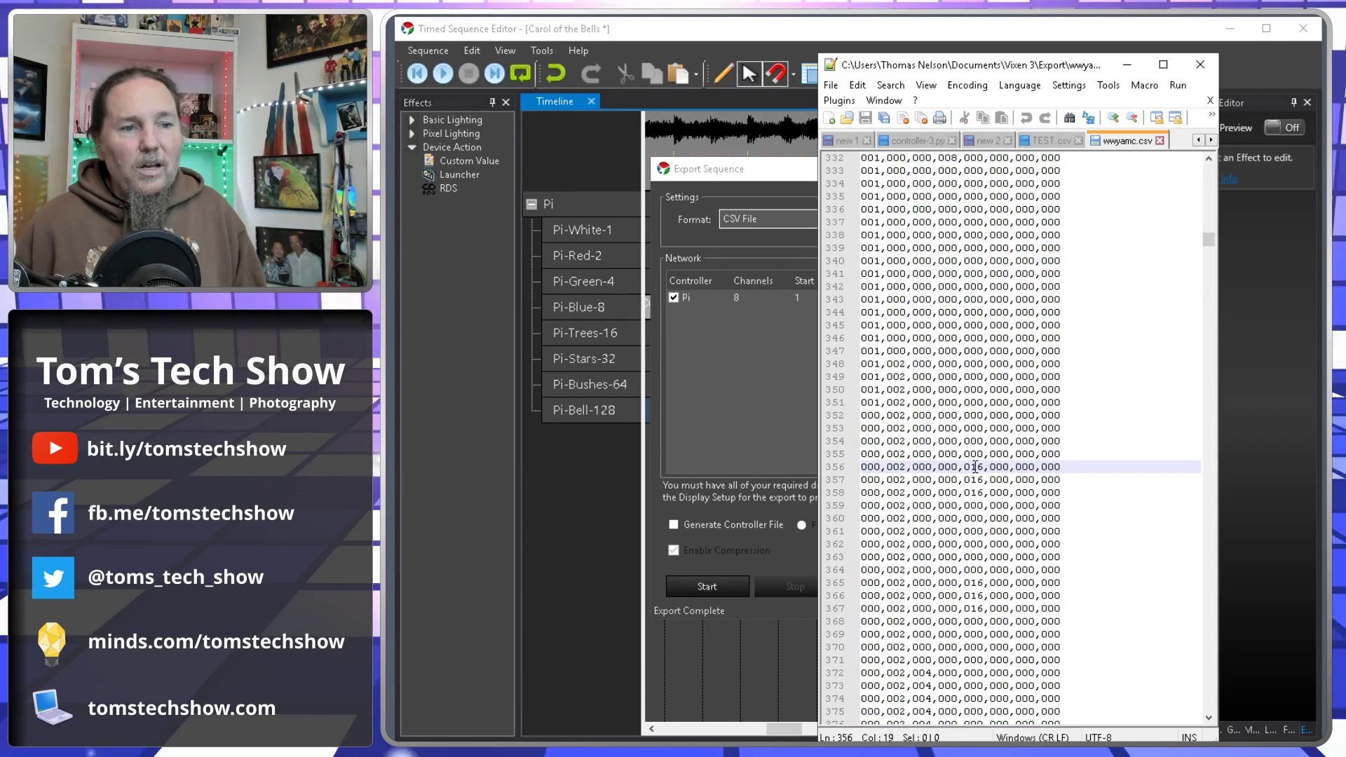
pyautogui.click(1043, 466)
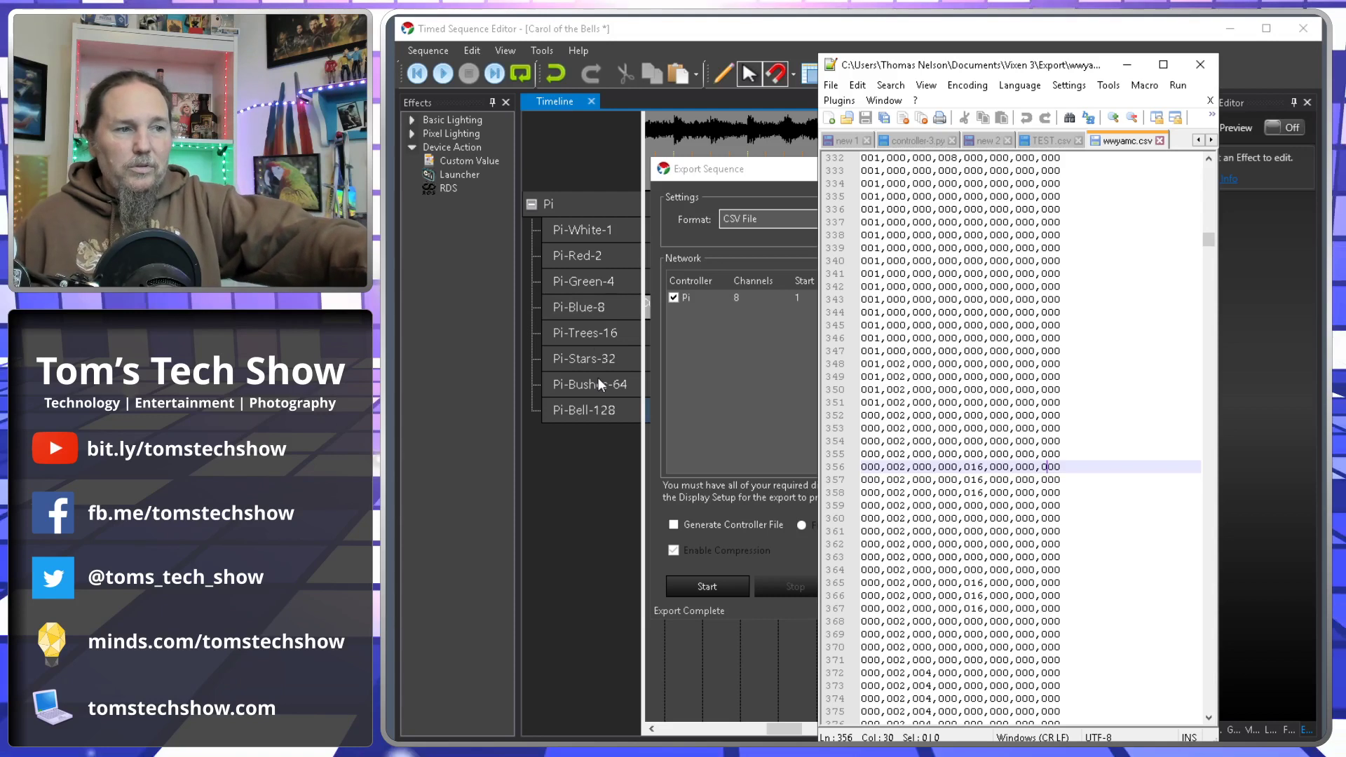
pyautogui.doubleClick(971, 583)
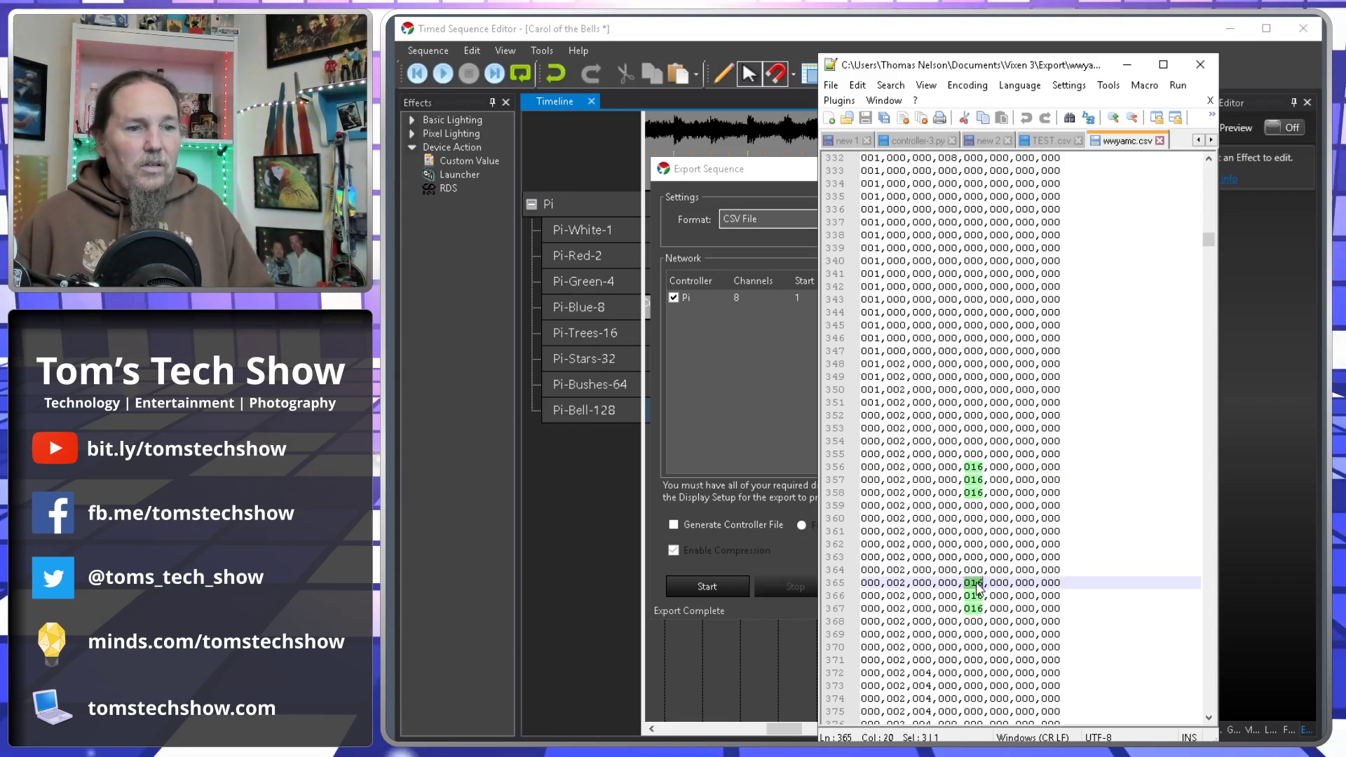
pyautogui.moveTo(892, 582); pyautogui.dragTo(905, 583)
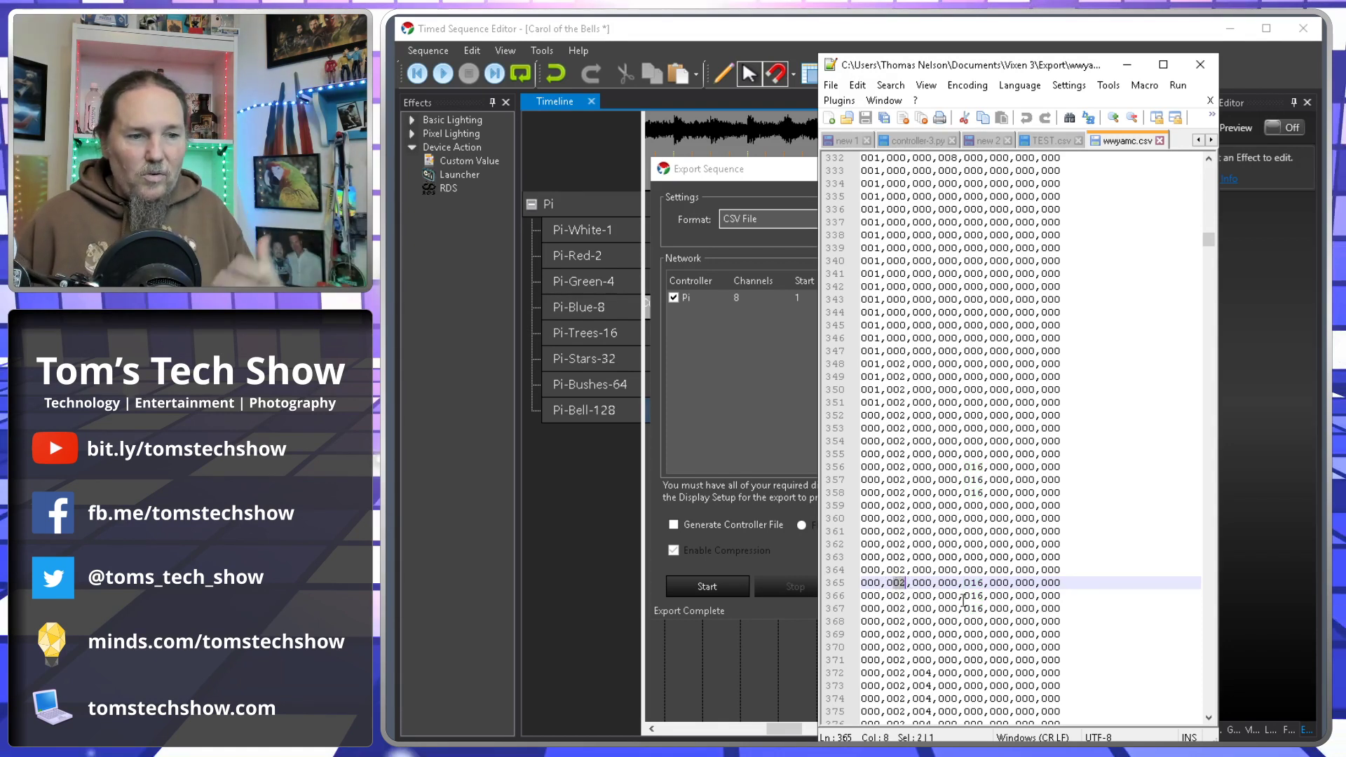
pyautogui.scroll(-2, 911, 593)
pyautogui.doubleClick(917, 596)
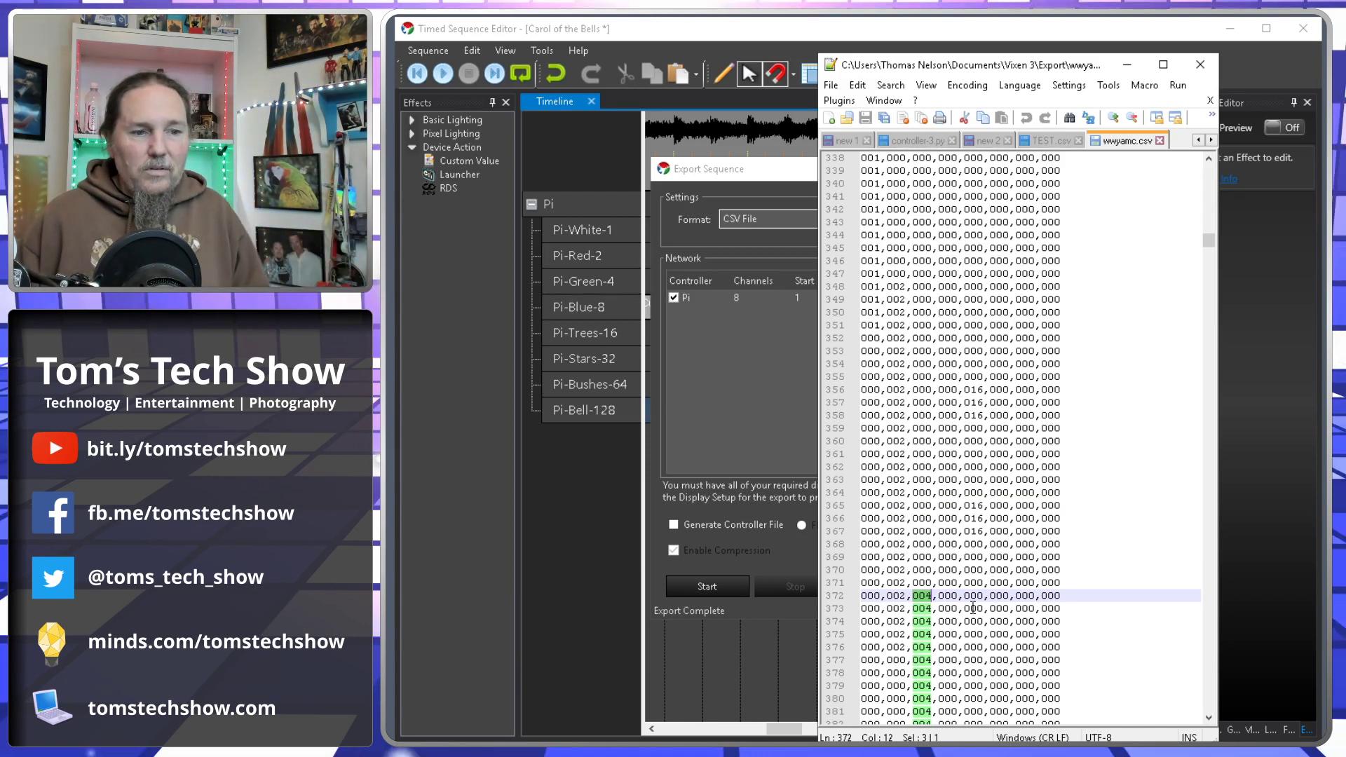
pyautogui.scroll(-4, 974, 606)
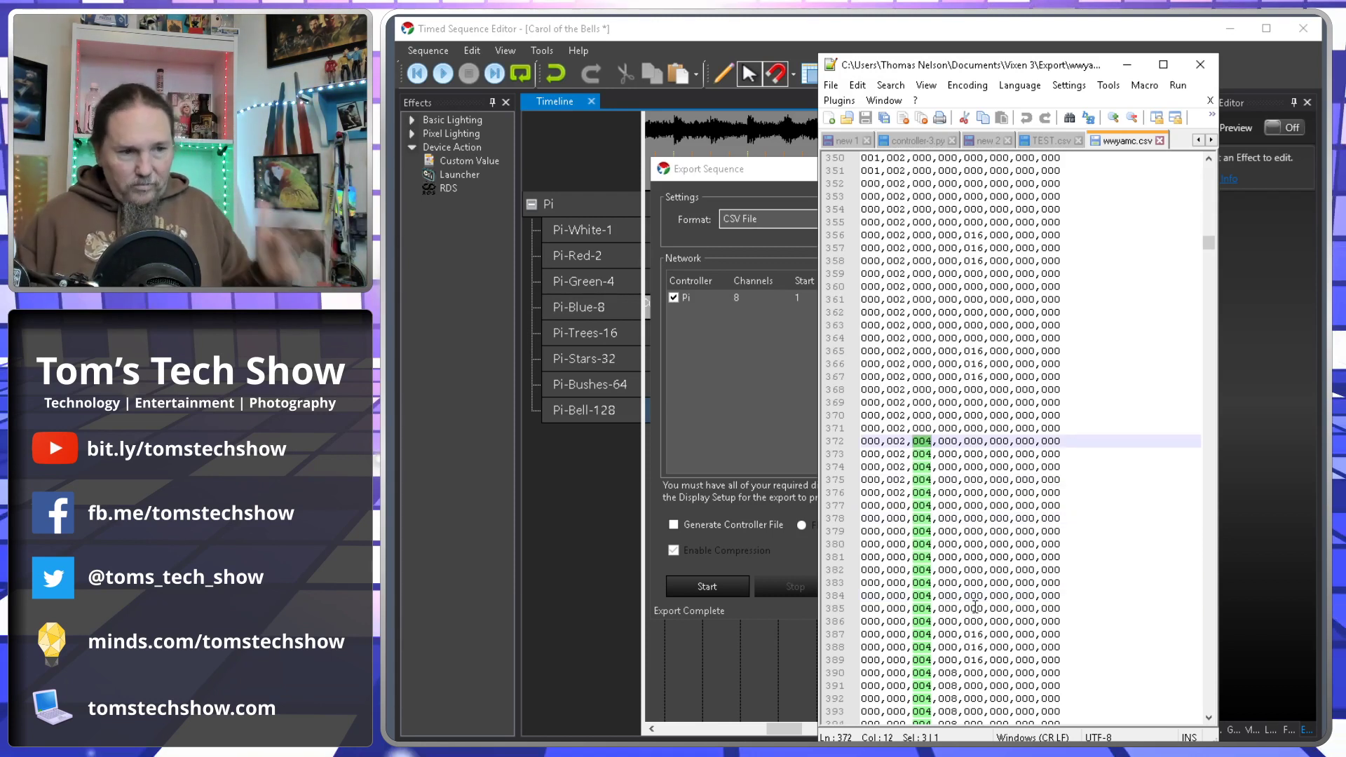
pyautogui.scroll(-2, 901, 670)
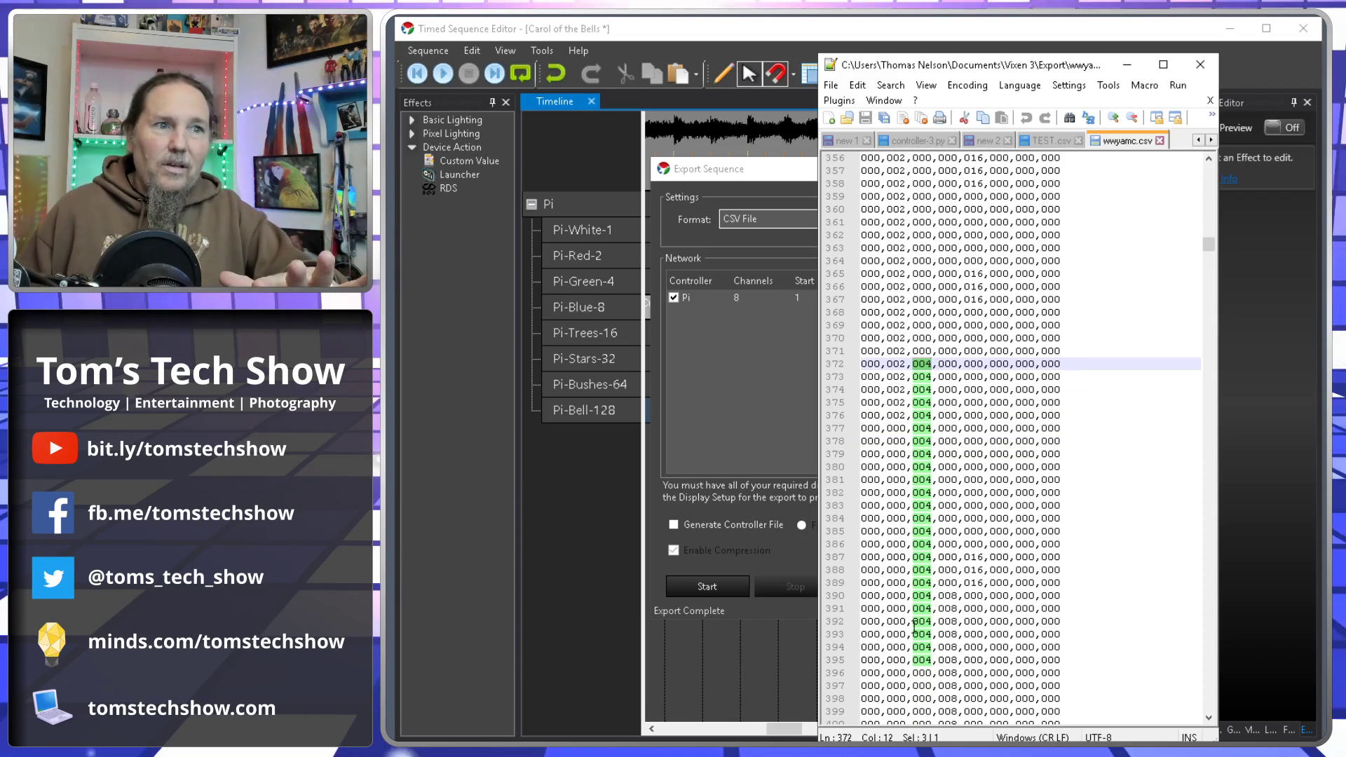
pyautogui.click(864, 377)
pyautogui.press('Right')
pyautogui.press('Right')
pyautogui.press('Right')
pyautogui.press('Right')
pyautogui.press('Right')
pyautogui.press('Right')
pyautogui.press('Right')
pyautogui.press('Right')
pyautogui.press('Right')
pyautogui.press('Right')
pyautogui.press('Right')
pyautogui.press('Right')
pyautogui.press('Right')
pyautogui.press('Right')
pyautogui.press('Right')
pyautogui.press('Right')
pyautogui.press('Right')
pyautogui.press('Right')
pyautogui.press('Right')
pyautogui.press('Right')
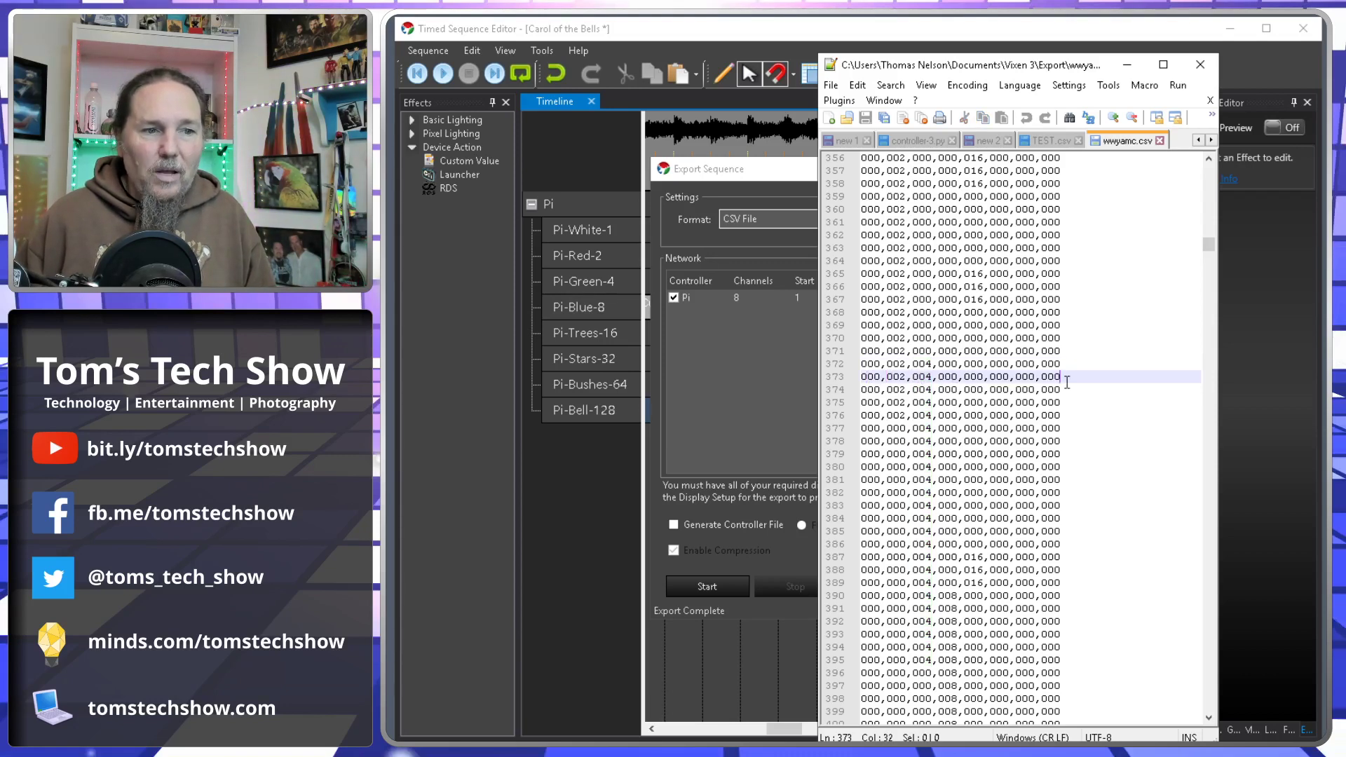
pyautogui.scroll(1, 877, 424)
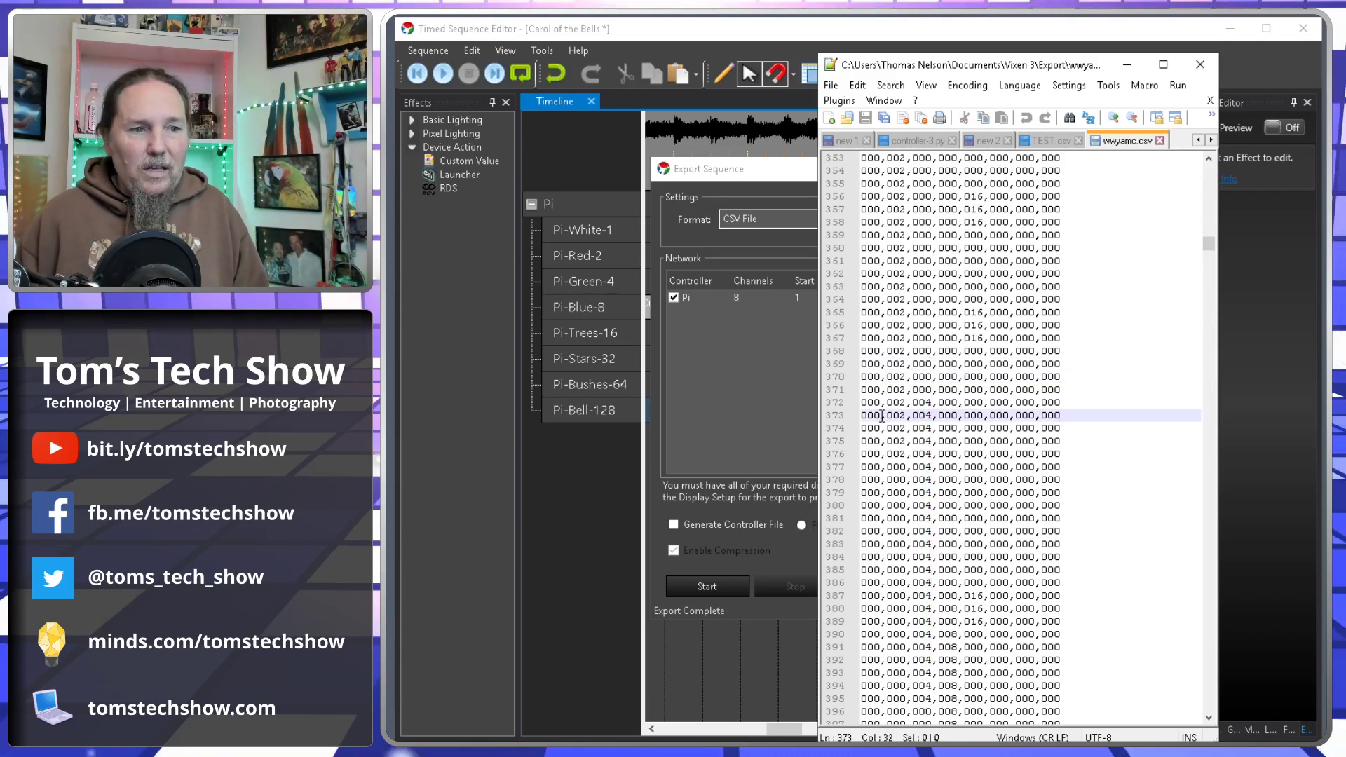
pyautogui.doubleClick(890, 415)
pyautogui.moveTo(913, 415); pyautogui.dragTo(926, 415)
pyautogui.click(940, 416)
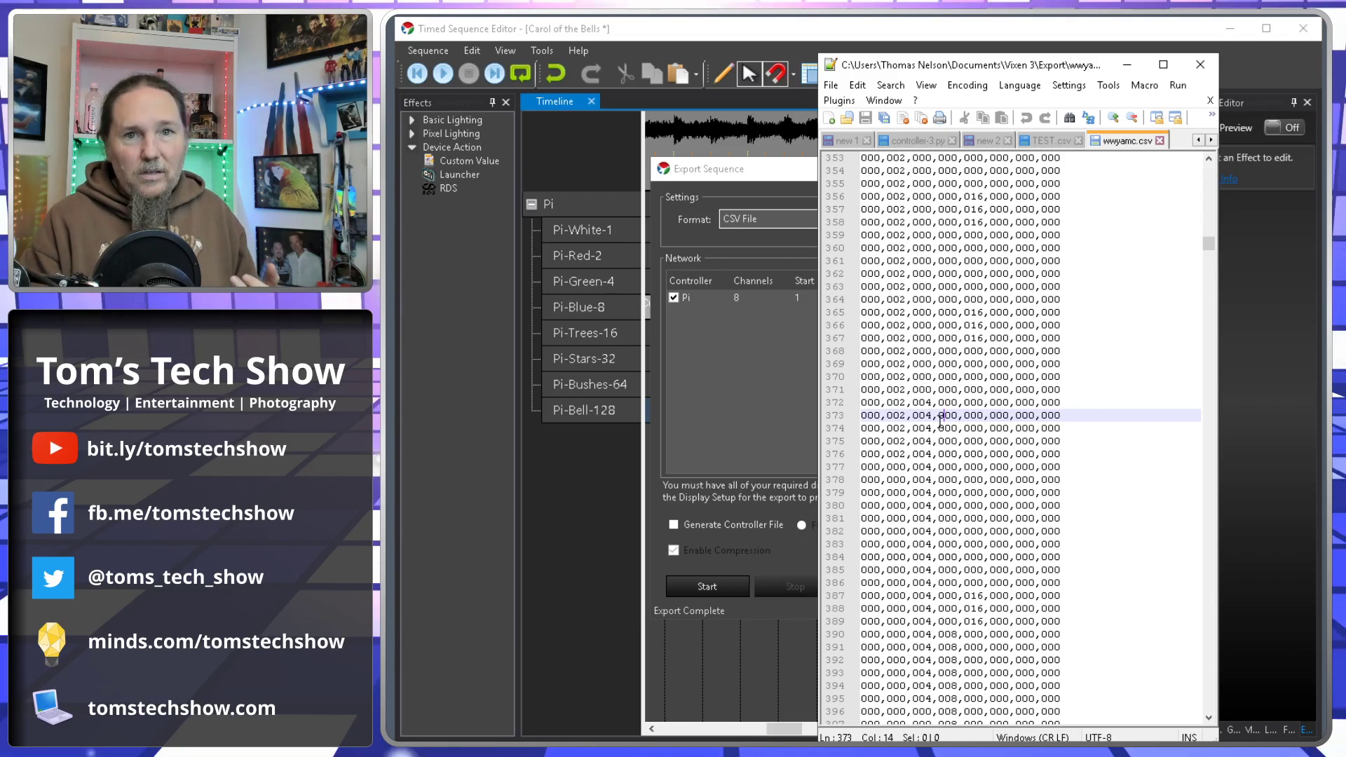
pyautogui.scroll(-1, 952, 476)
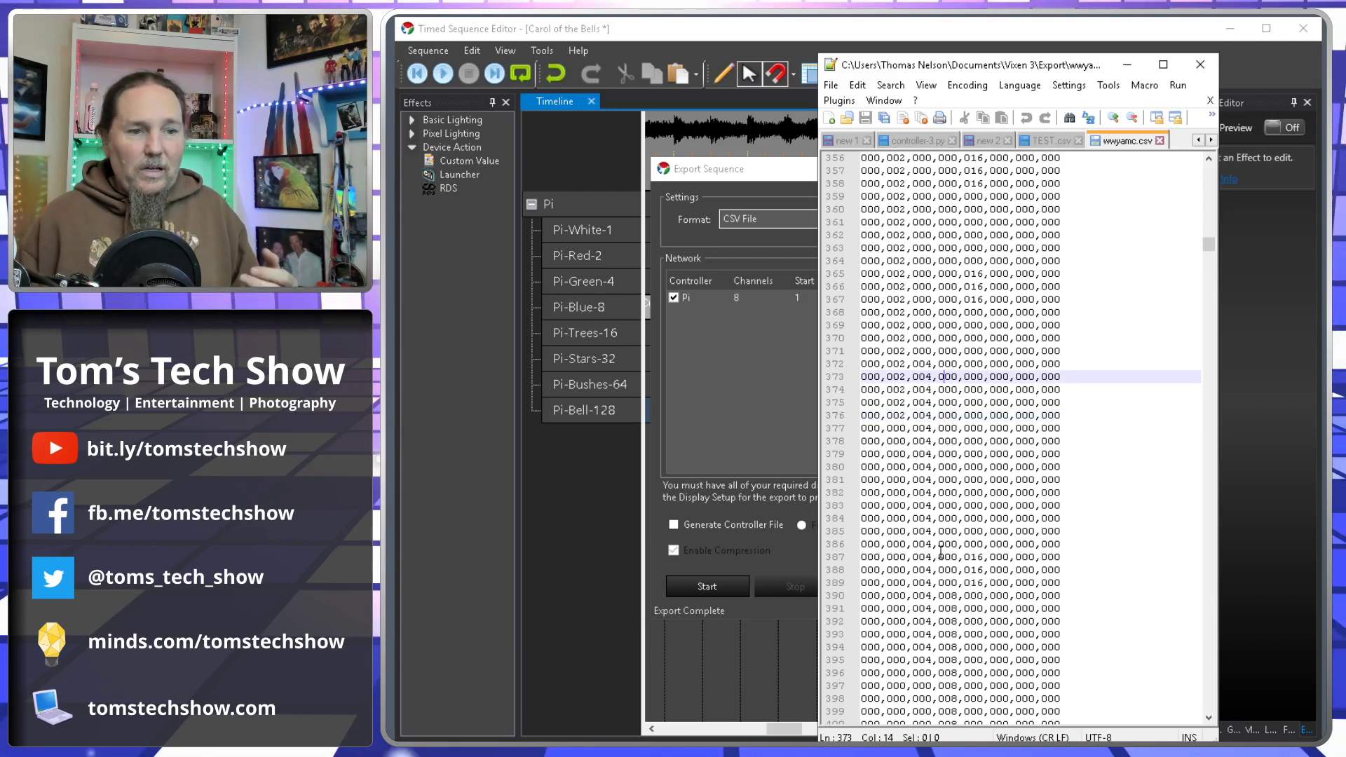
pyautogui.moveTo(984, 570); pyautogui.dragTo(913, 570)
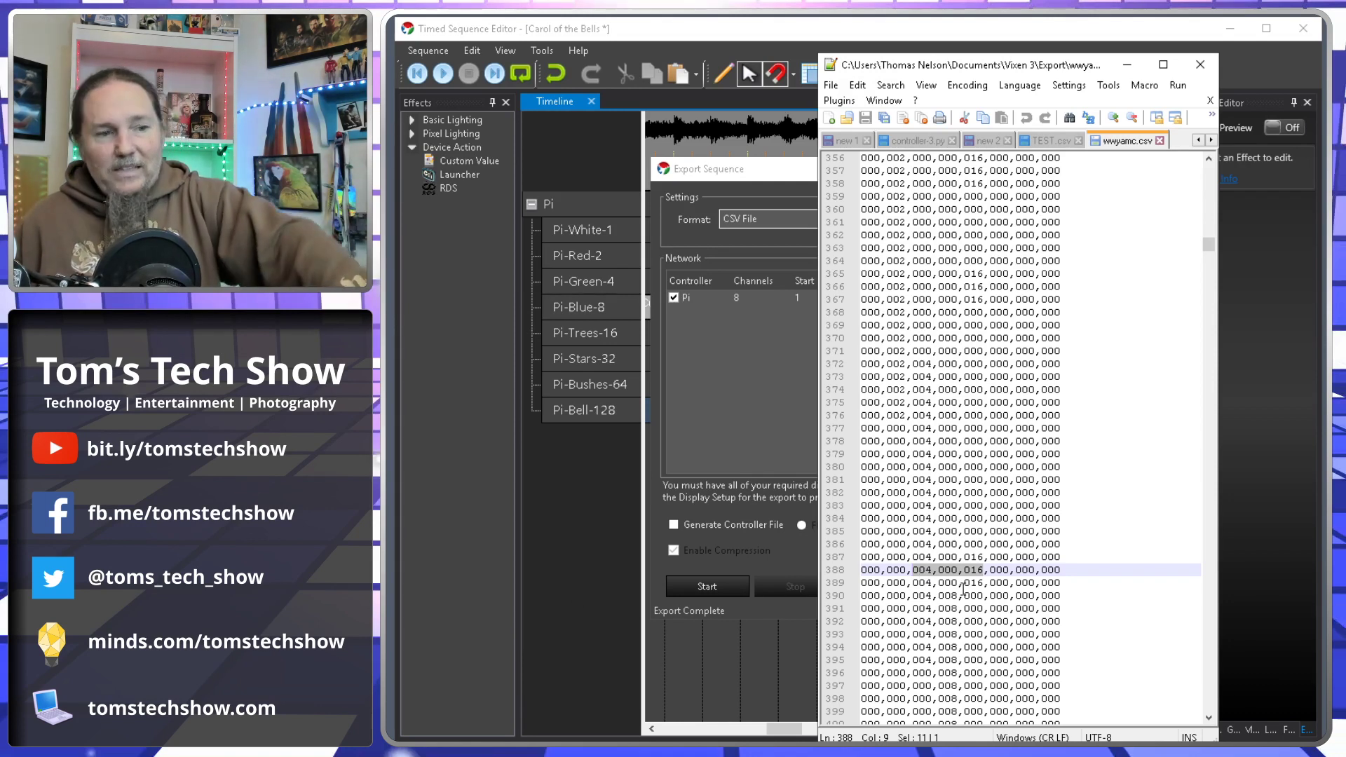
pyautogui.scroll(-5, 962, 589)
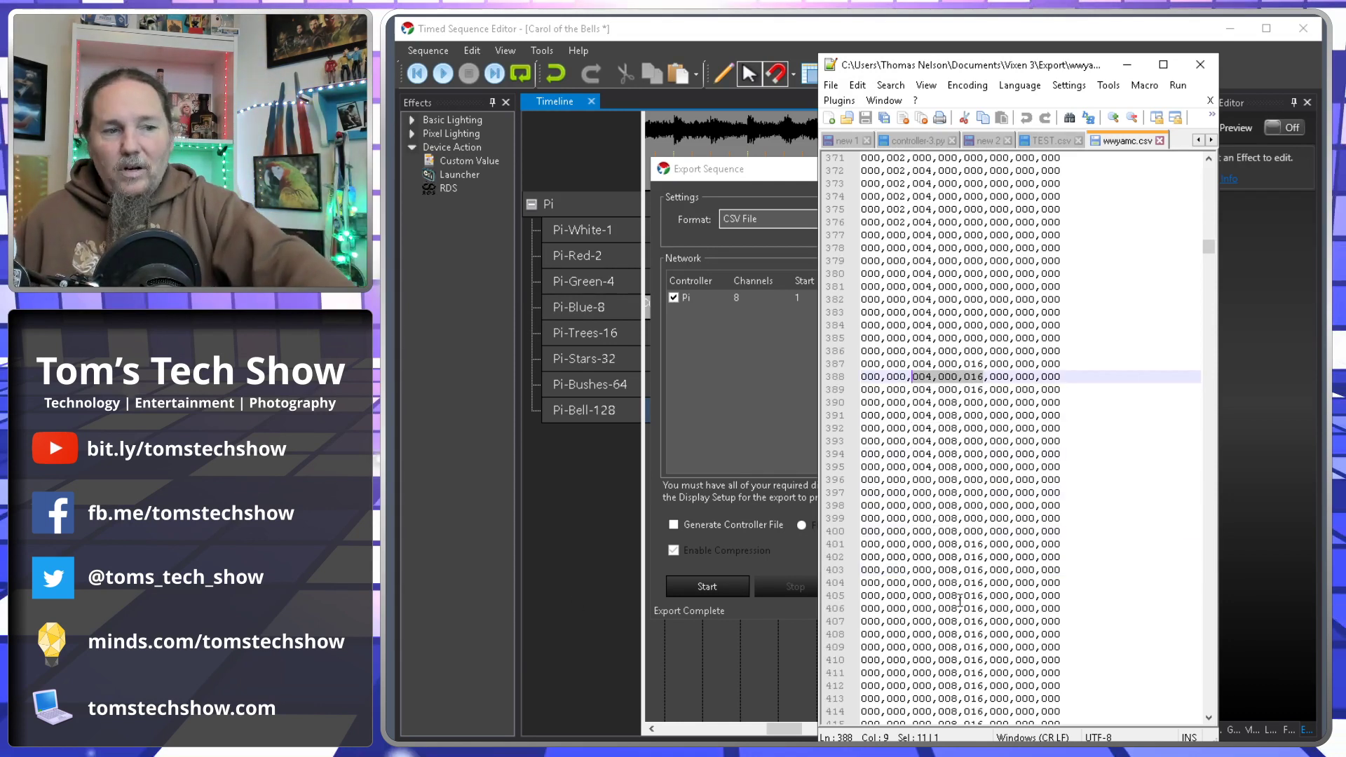
pyautogui.scroll(-3, 960, 602)
pyautogui.scroll(2, 963, 610)
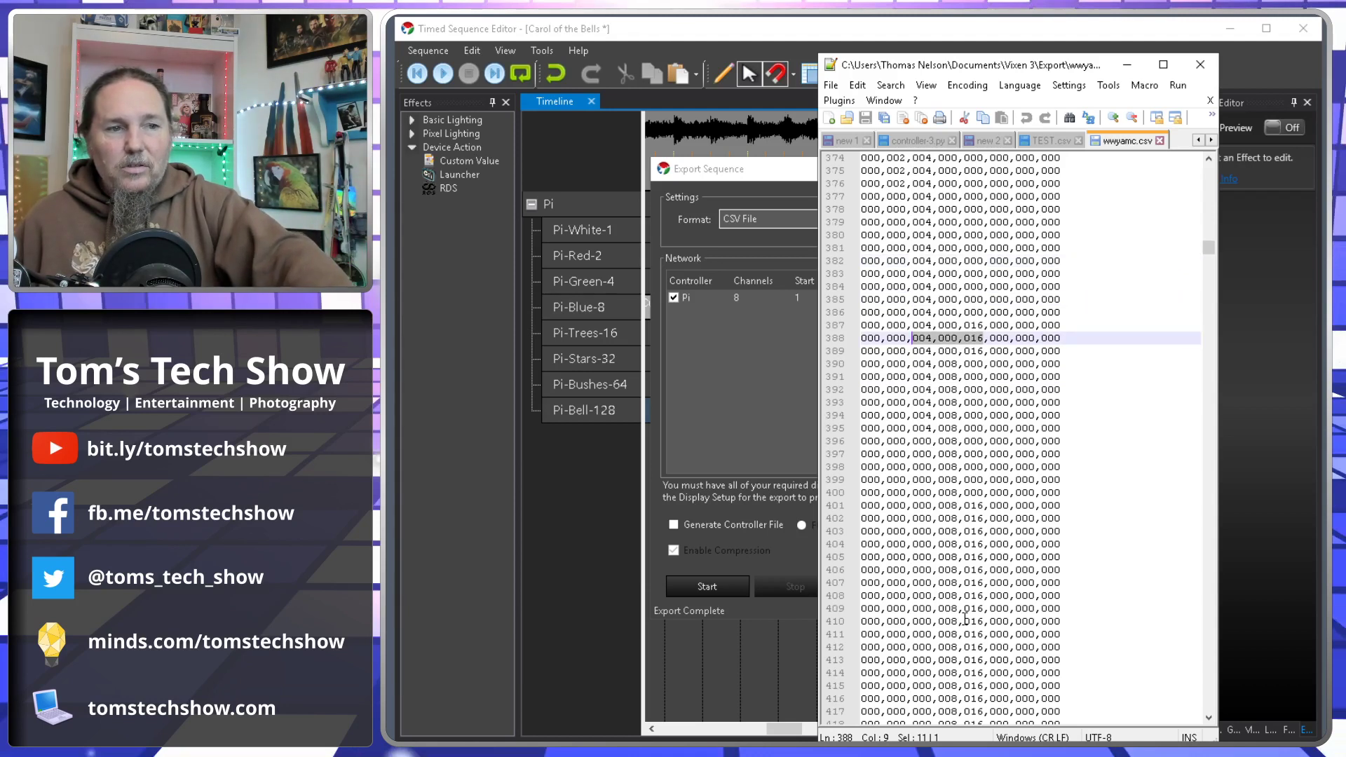
pyautogui.click(963, 531)
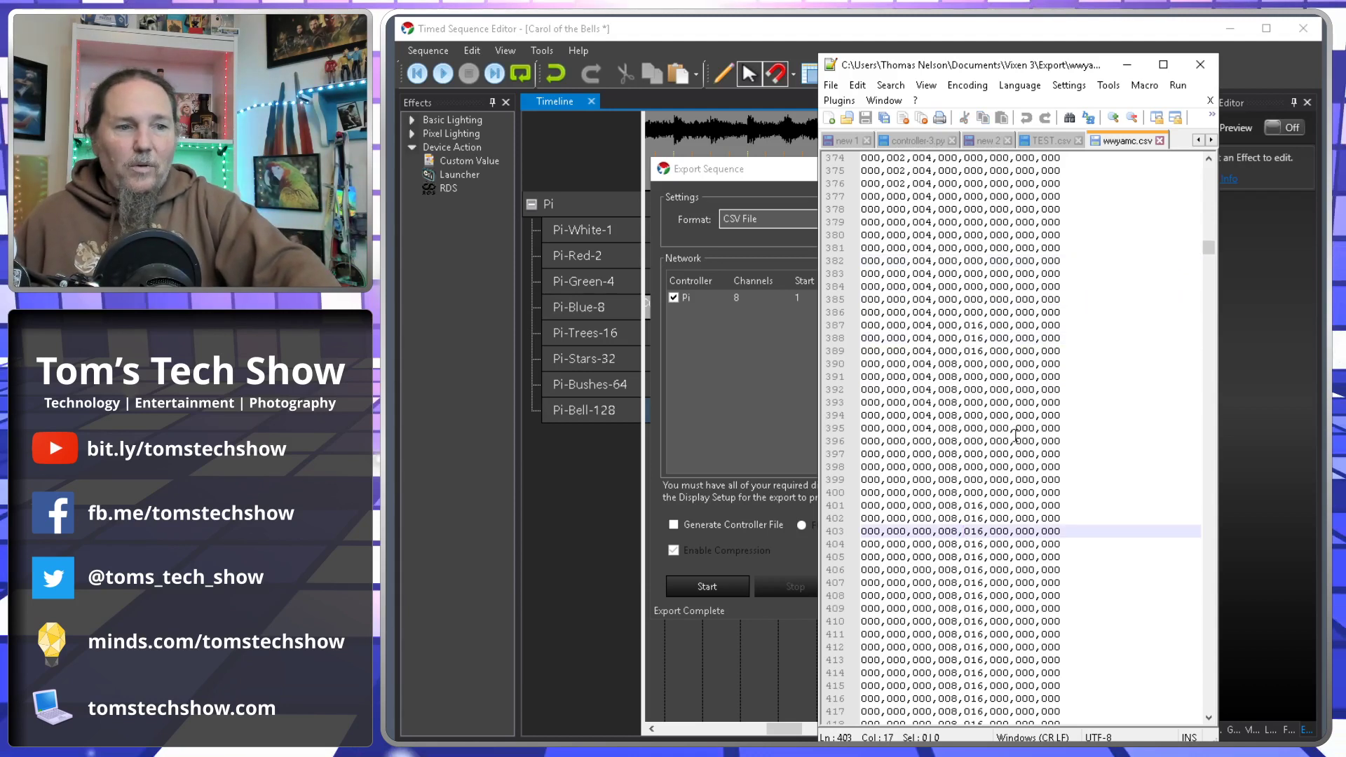
pyautogui.click(1043, 429)
pyautogui.hotkey('shift', 'End')
pyautogui.doubleClick(1049, 428)
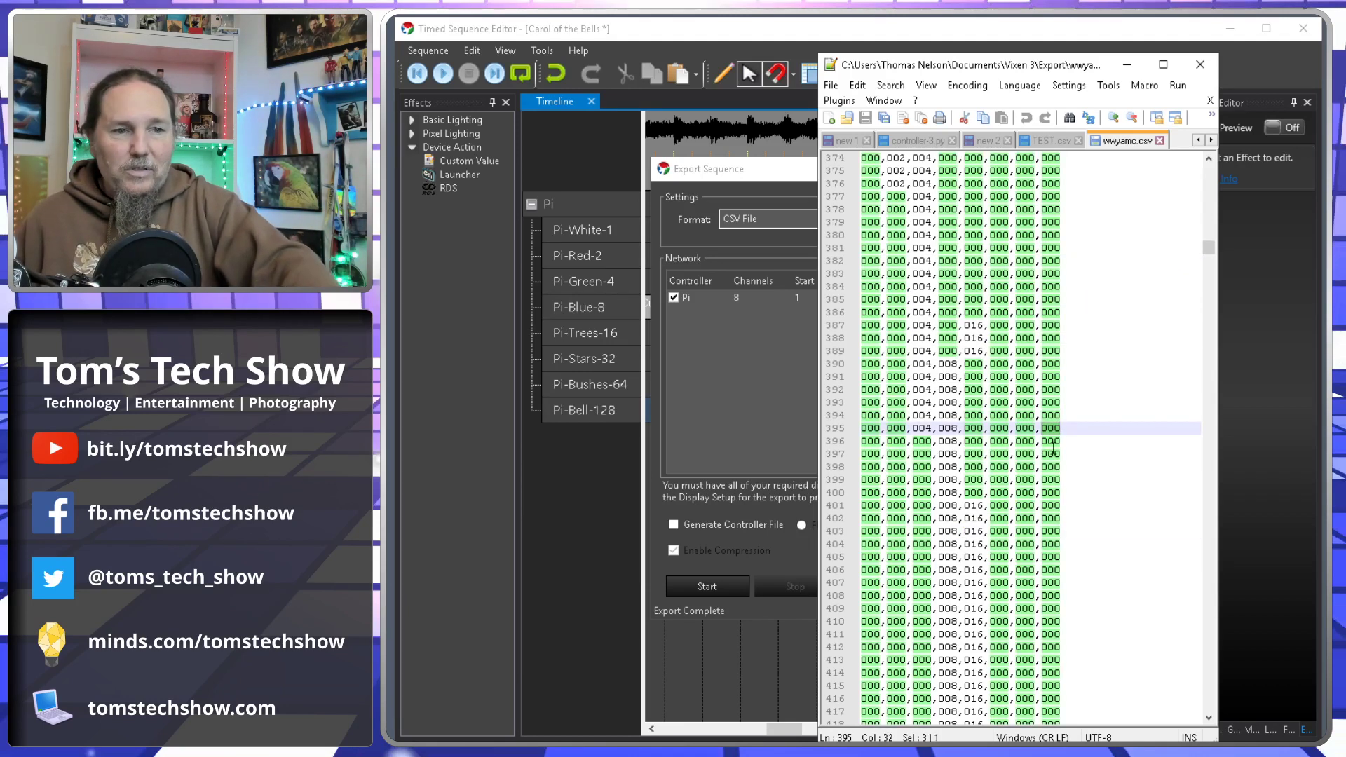
pyautogui.click(1053, 447)
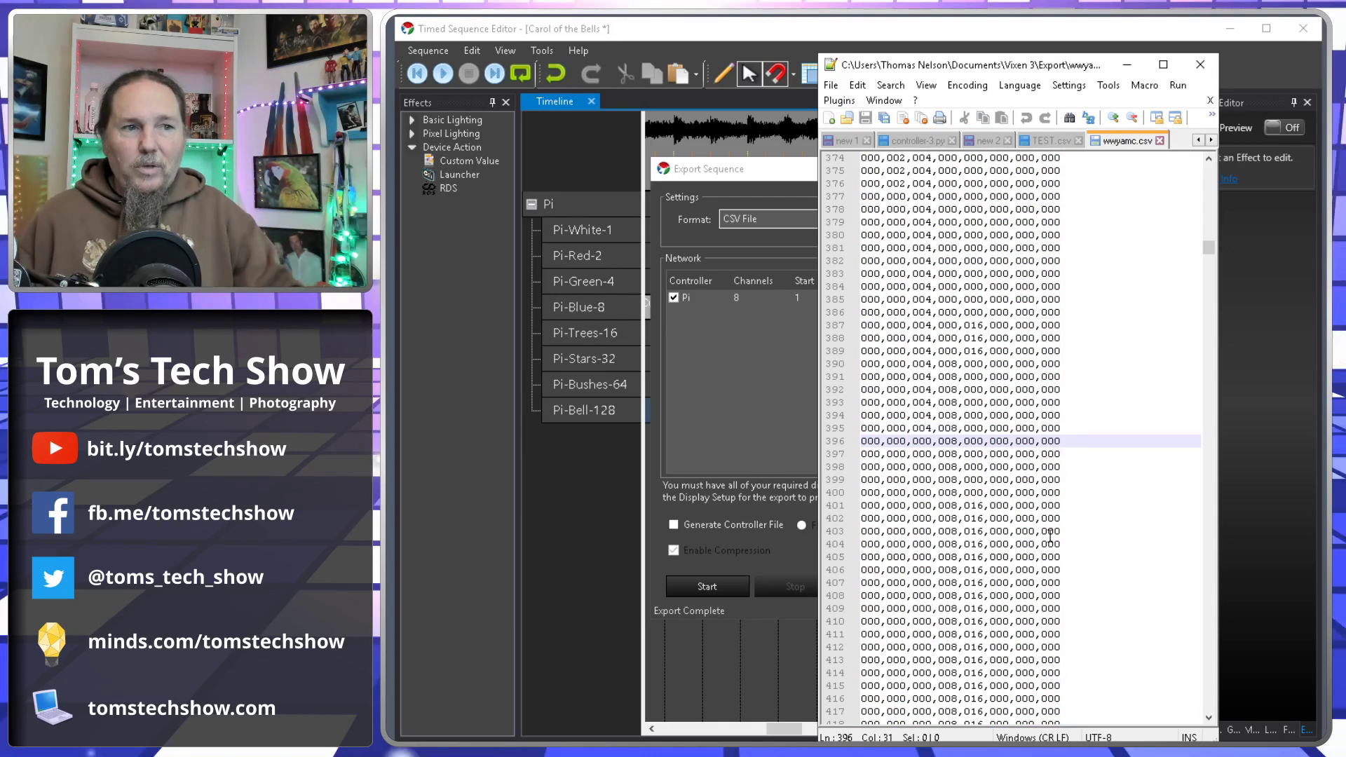
# Change the last-column Bell value to 128 on lines 396, 397, 398 and 399 of wwyamc.csv.
pyautogui.doubleClick(1051, 439)
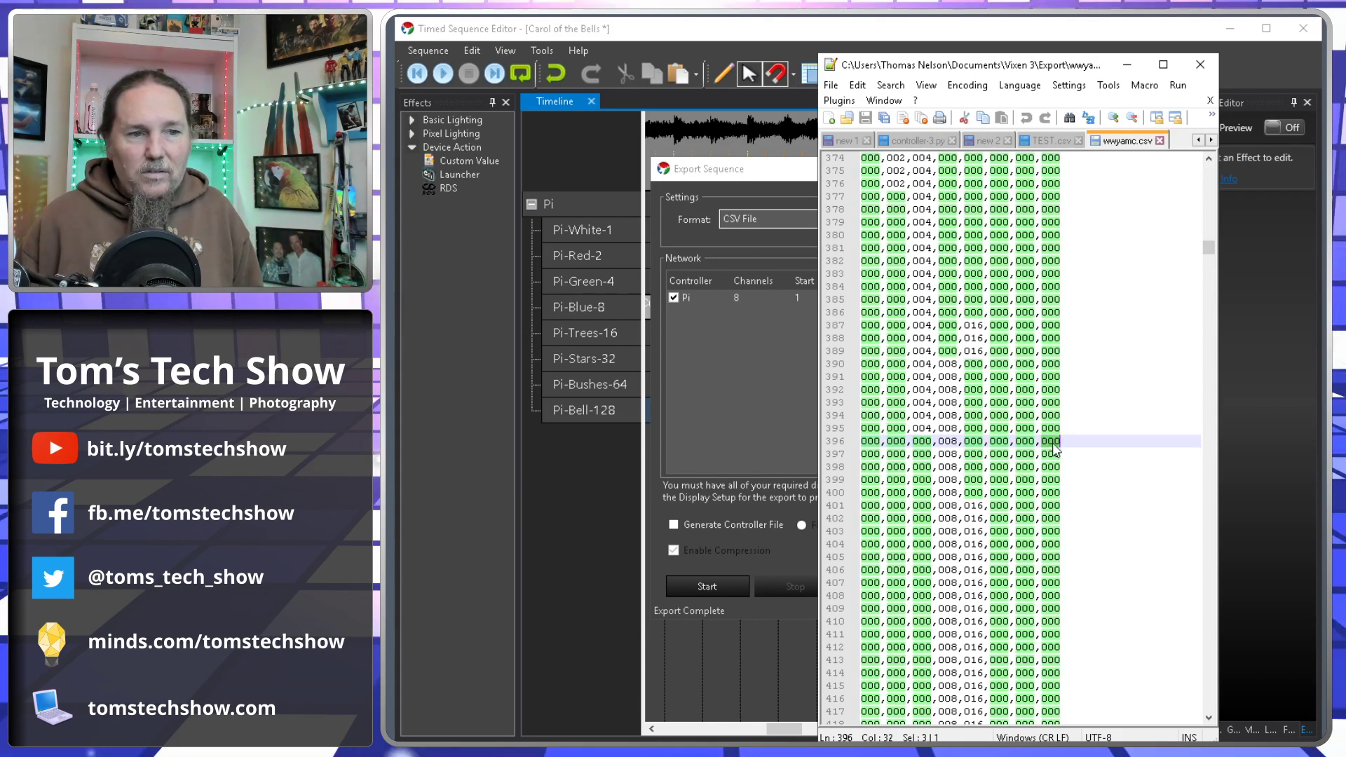
pyautogui.moveTo(1055, 449); pyautogui.dragTo(1060, 445)
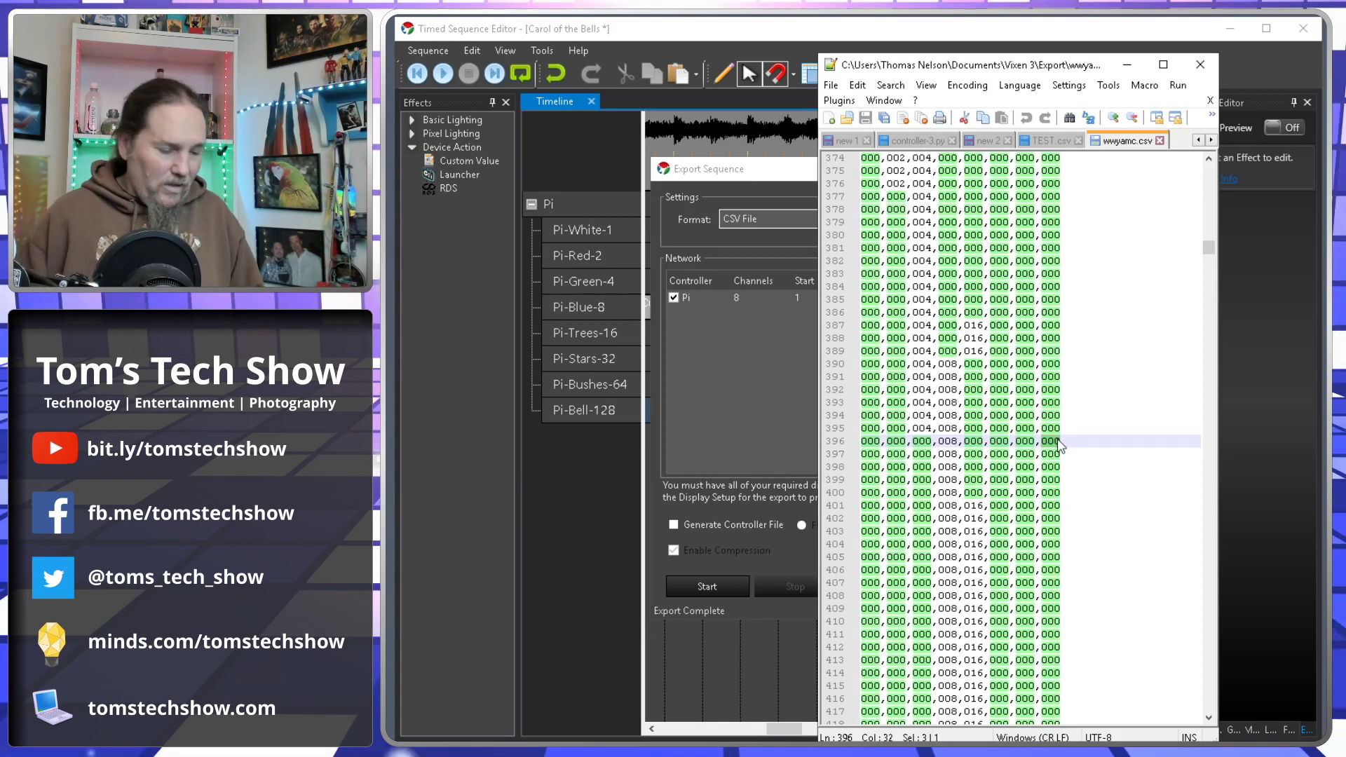
pyautogui.write('128')
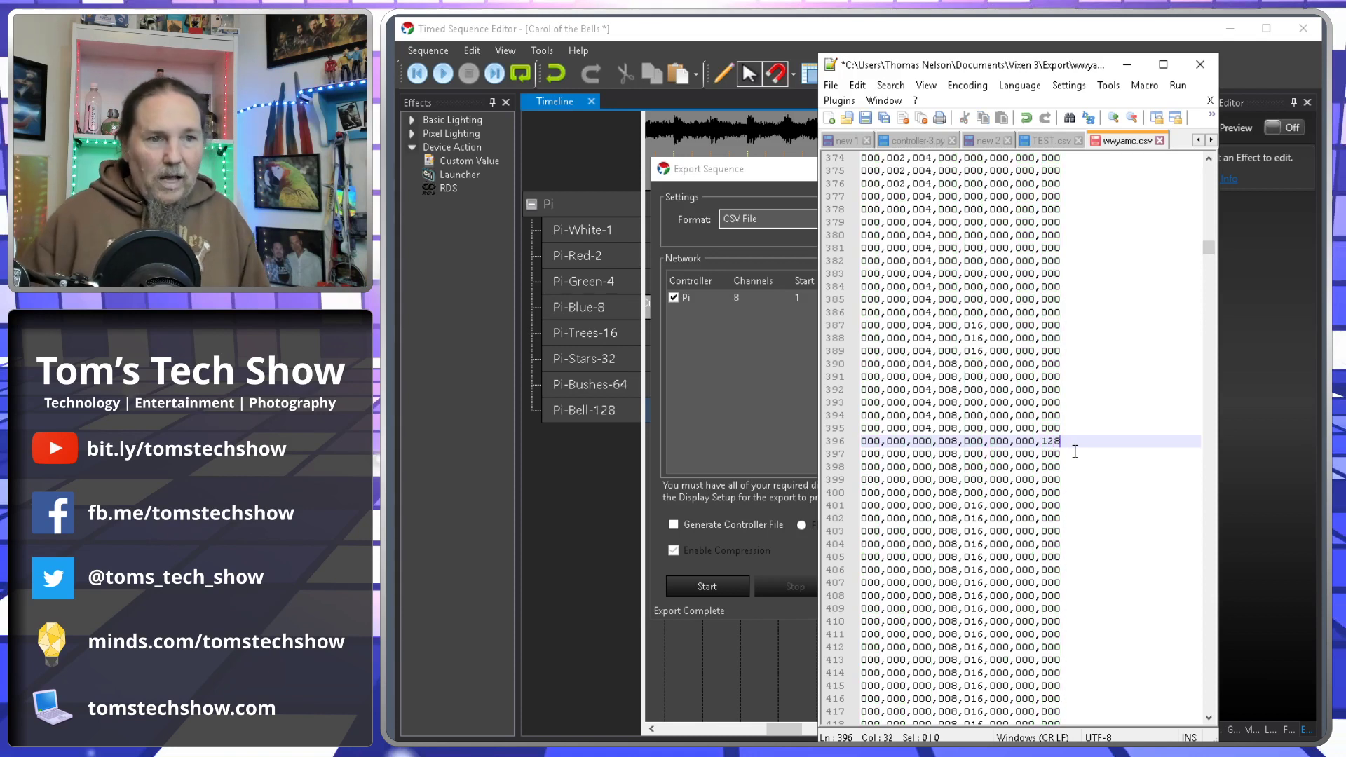
pyautogui.moveTo(1046, 442); pyautogui.dragTo(1049, 441)
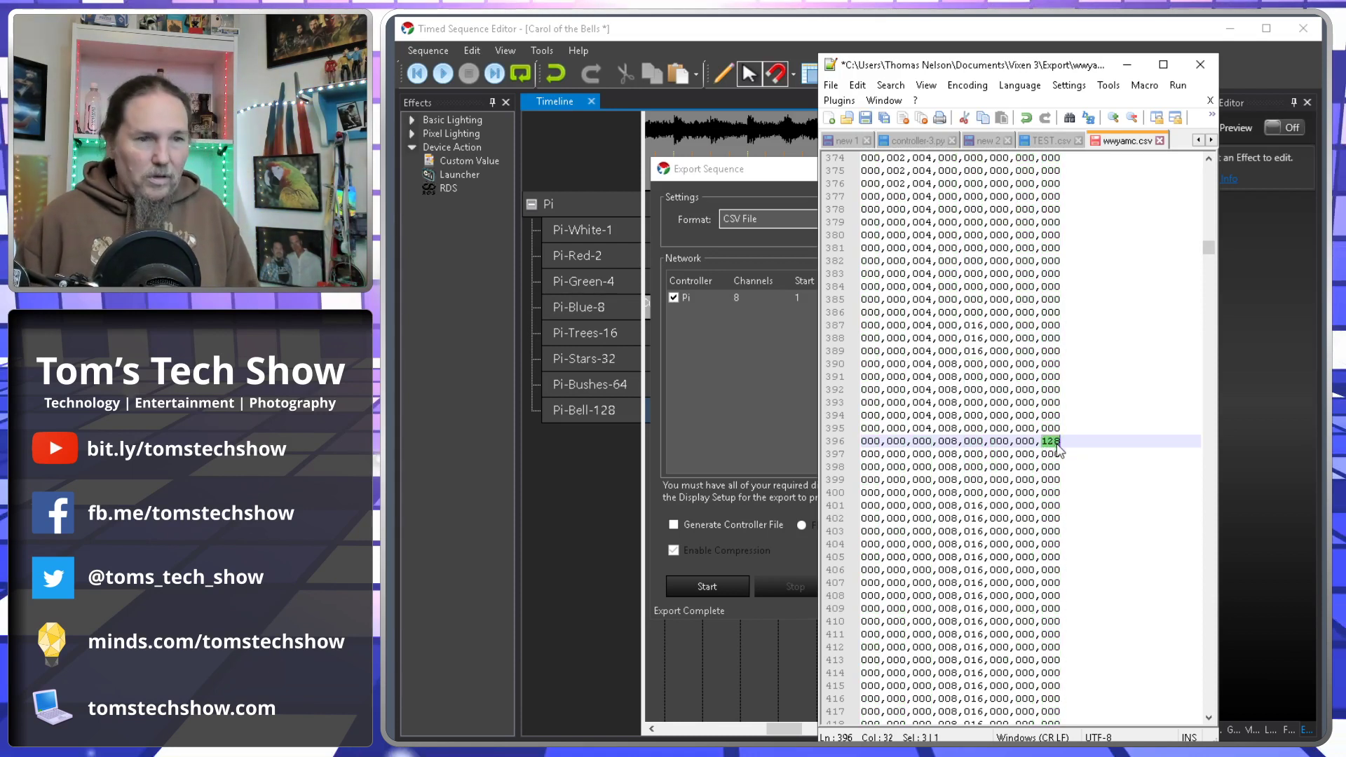
pyautogui.doubleClick(1058, 454)
pyautogui.write('128')
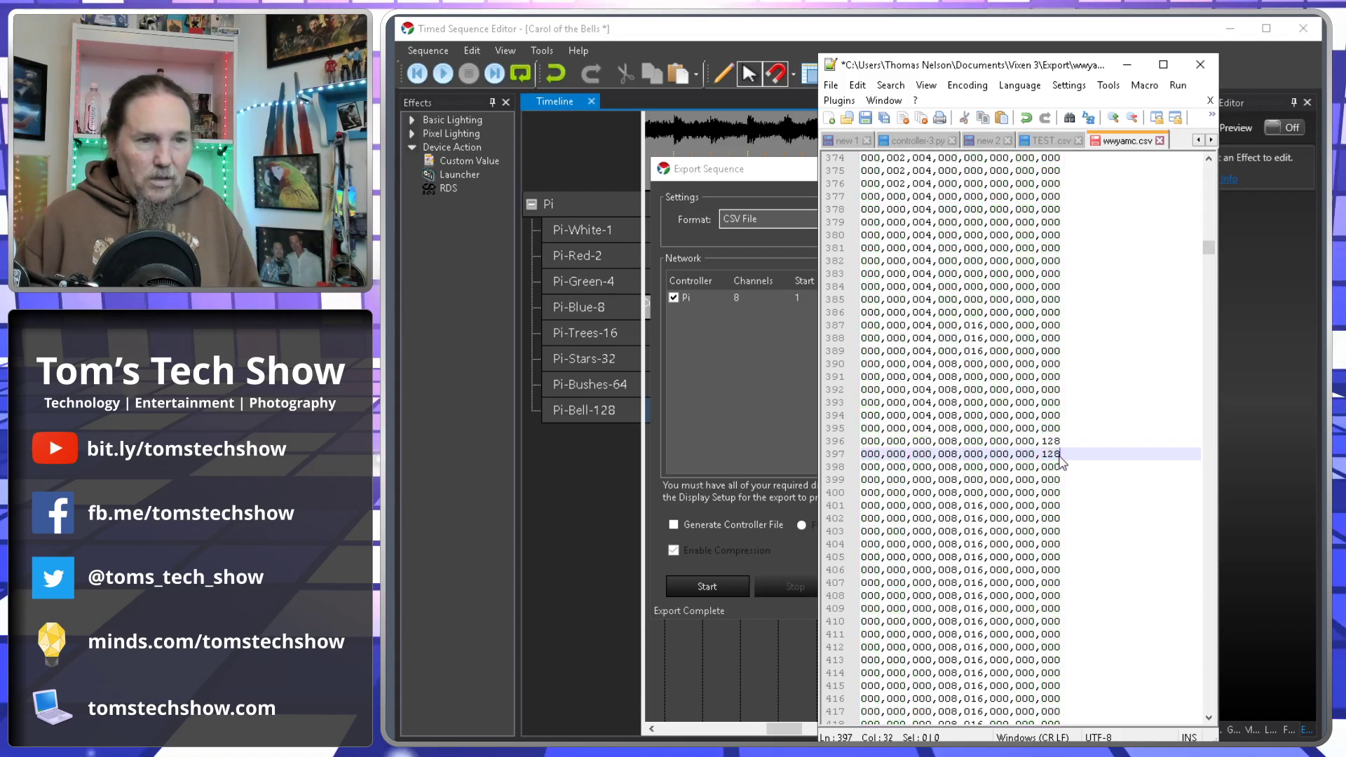
pyautogui.moveTo(1043, 466); pyautogui.dragTo(1061, 466)
pyautogui.write('128')
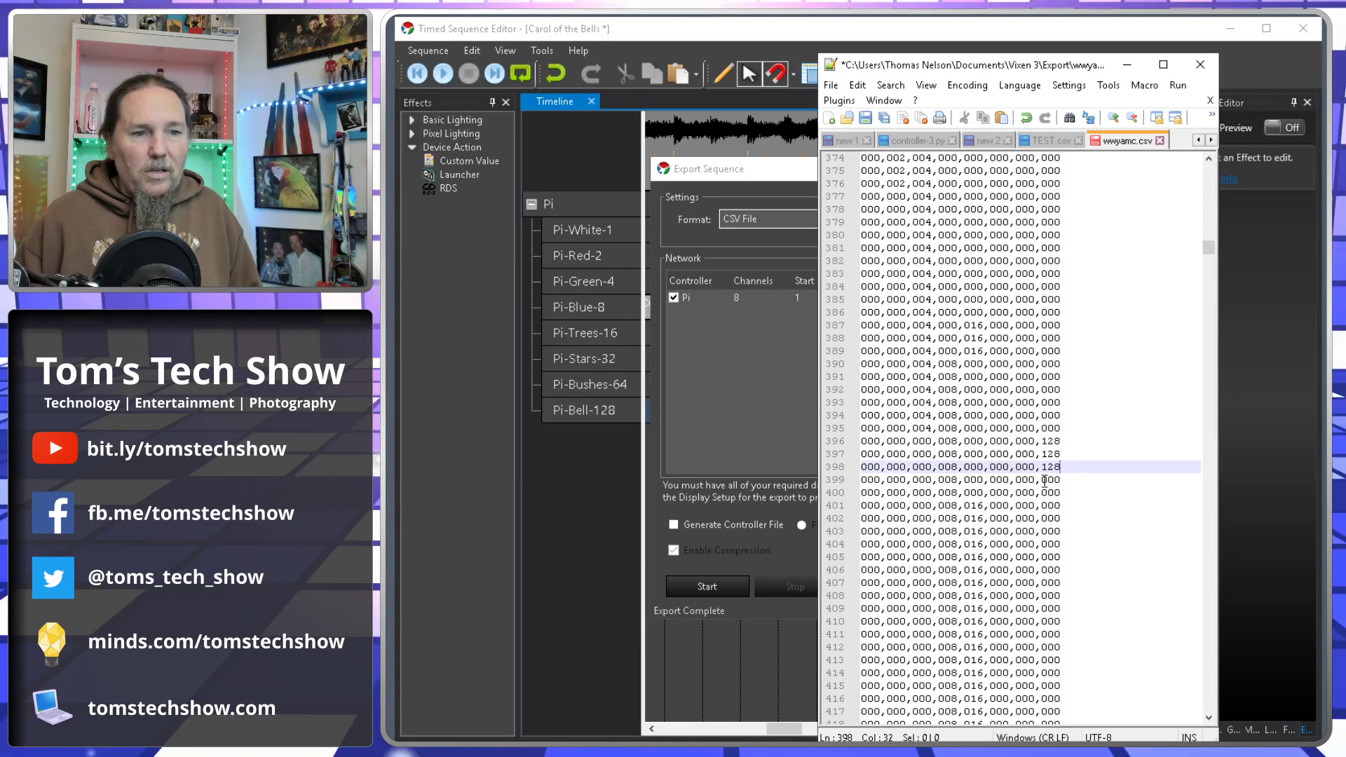
pyautogui.doubleClick(1059, 479)
pyautogui.write('128')
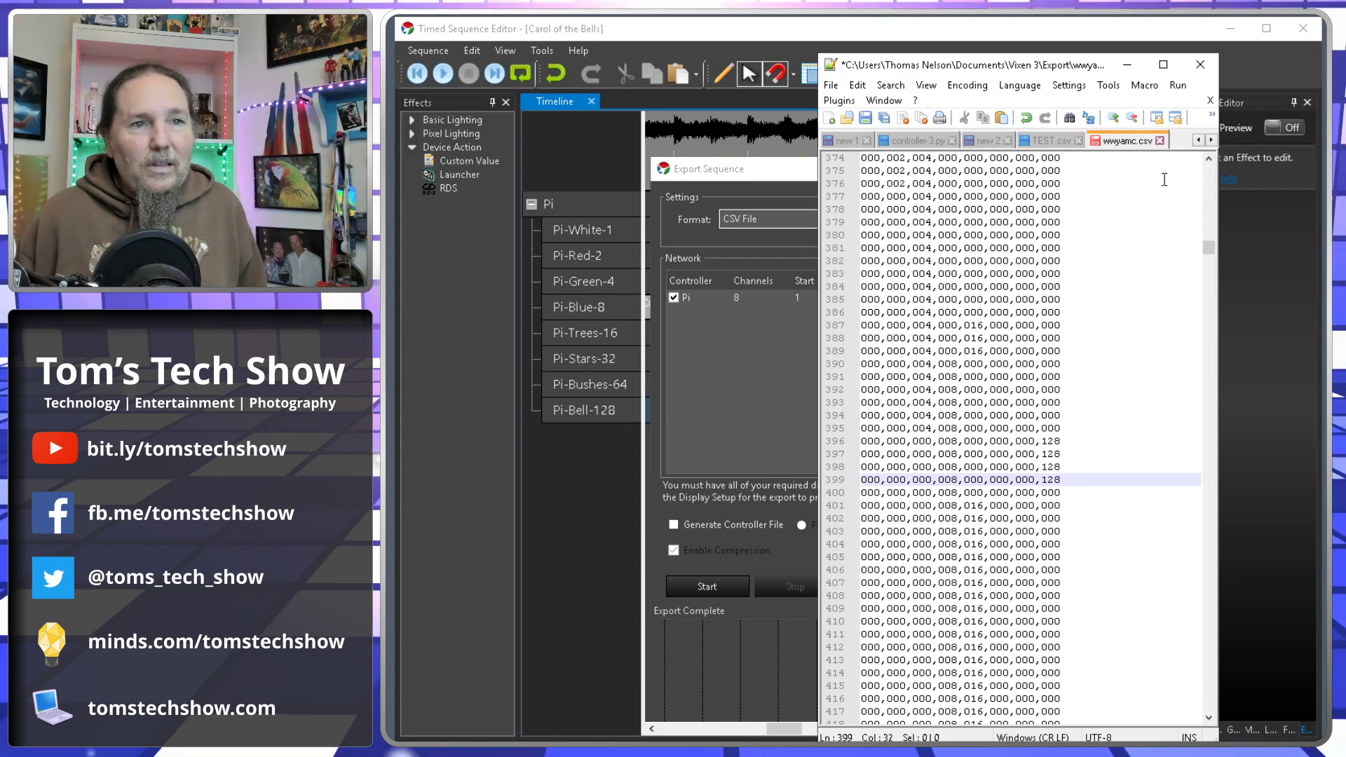
# Close wwyamc.csv after answering the save prompt, minimize Notepad++, and close the Export Sequence dialog.
pyautogui.click(1160, 141)
pyautogui.click(613, 483)
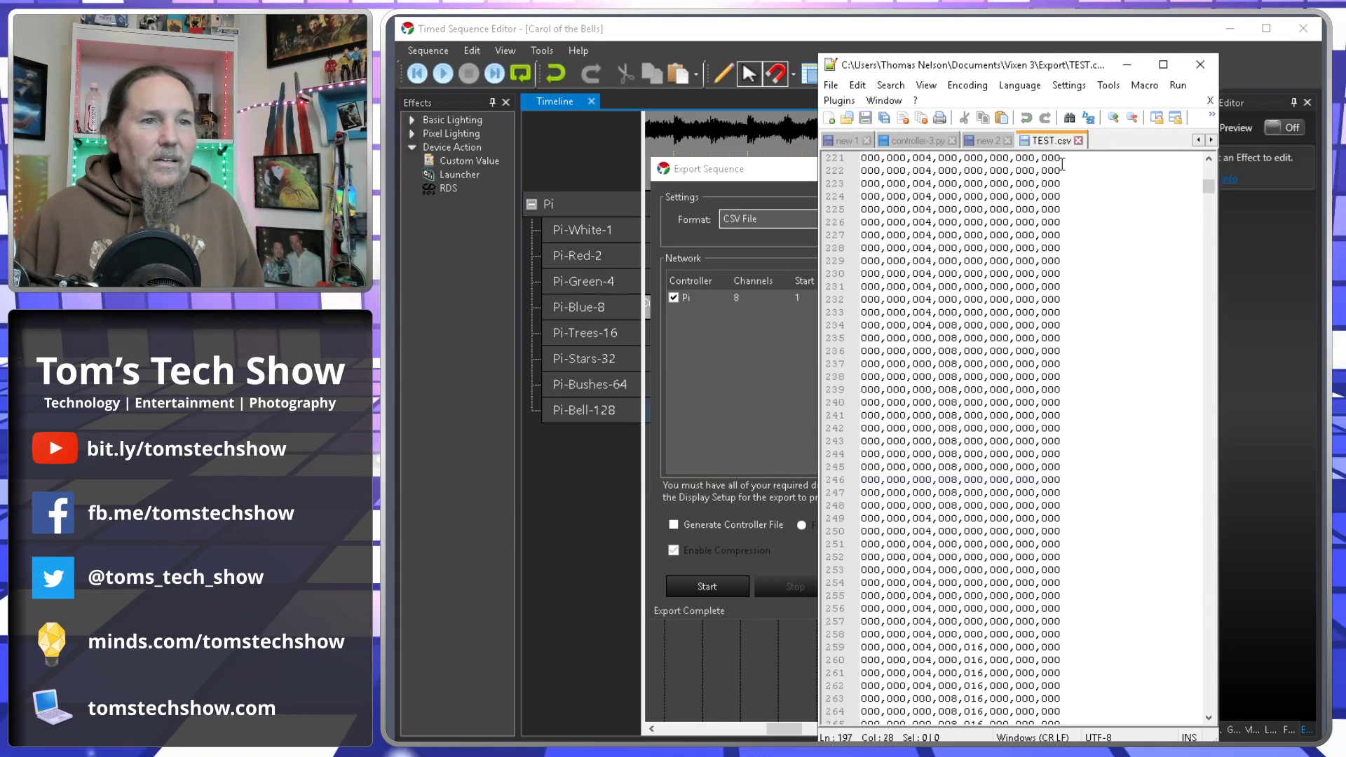
pyautogui.click(1126, 65)
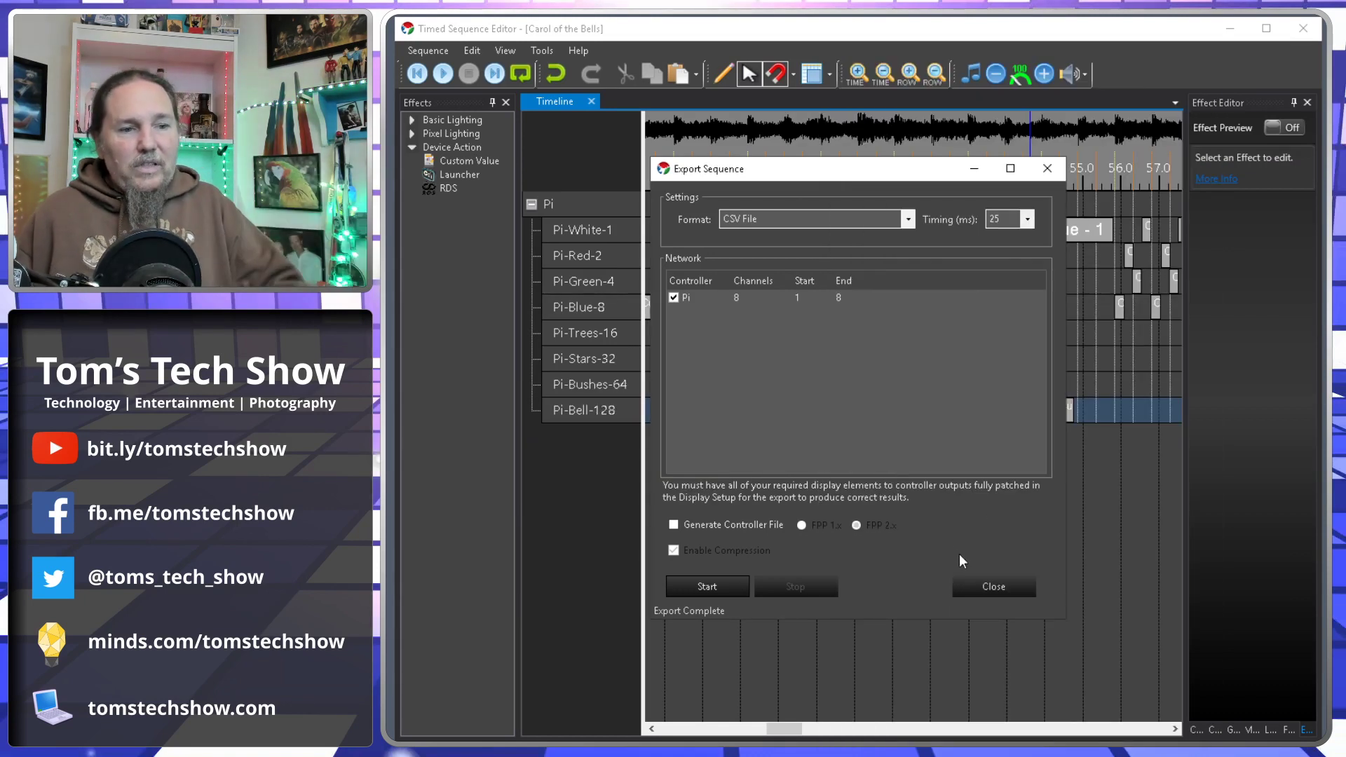
pyautogui.click(994, 587)
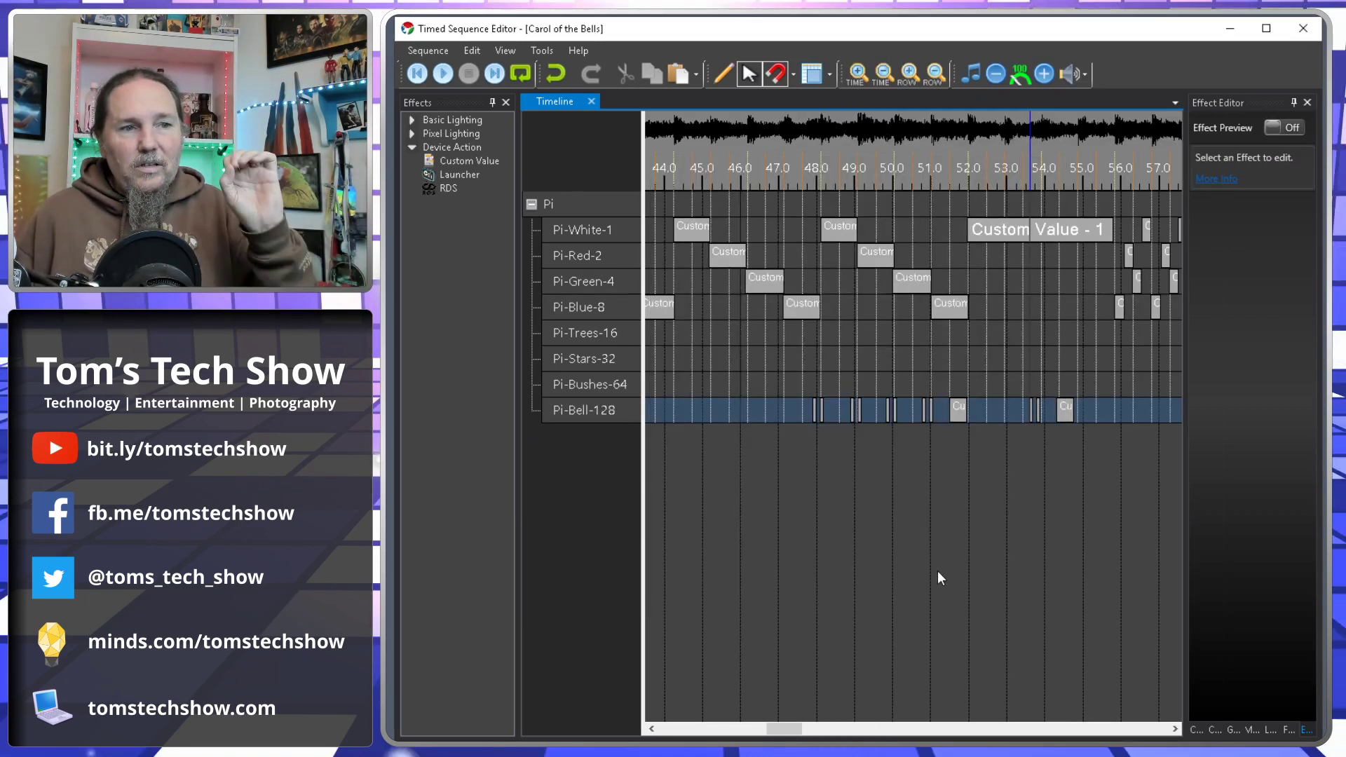